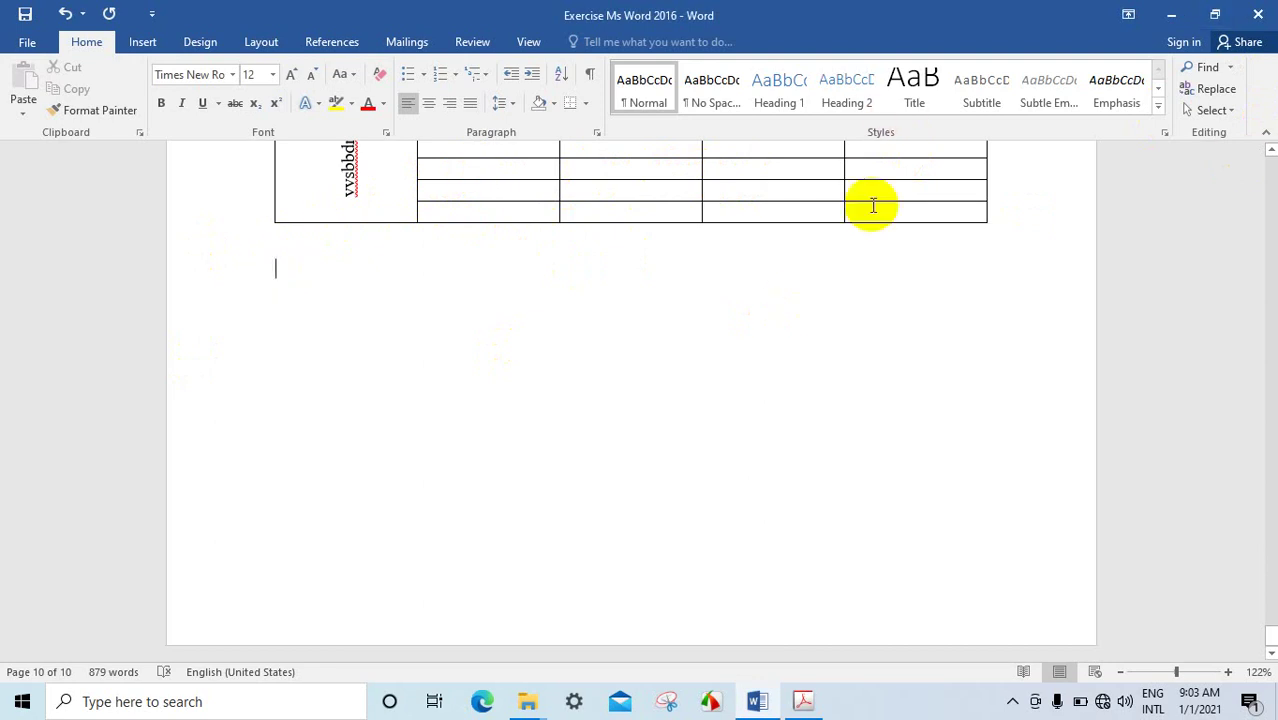
- Show the word book.pdf page 63 org chart example in Acrobat, zoomed to 100%
scroll(460, 292, "up", 3)
scroll(460, 292, "up", 4)
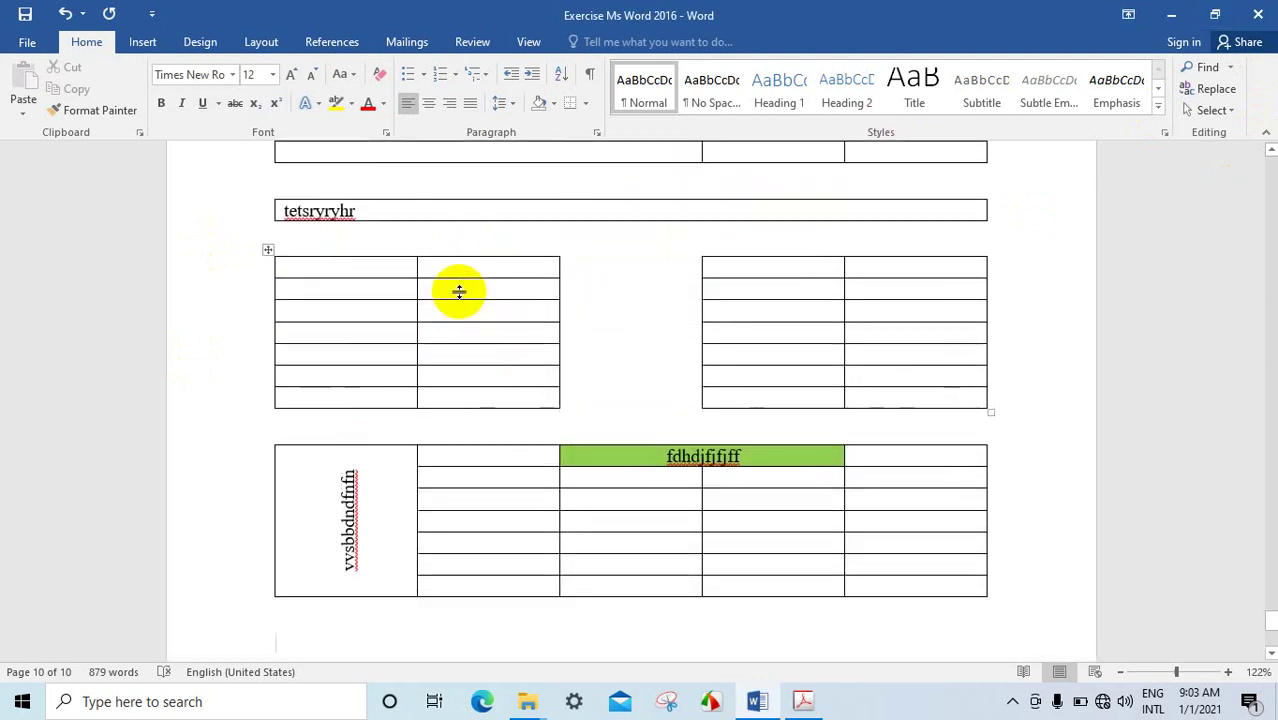
scroll(577, 376, "down", 1)
scroll(576, 372, "down", 1)
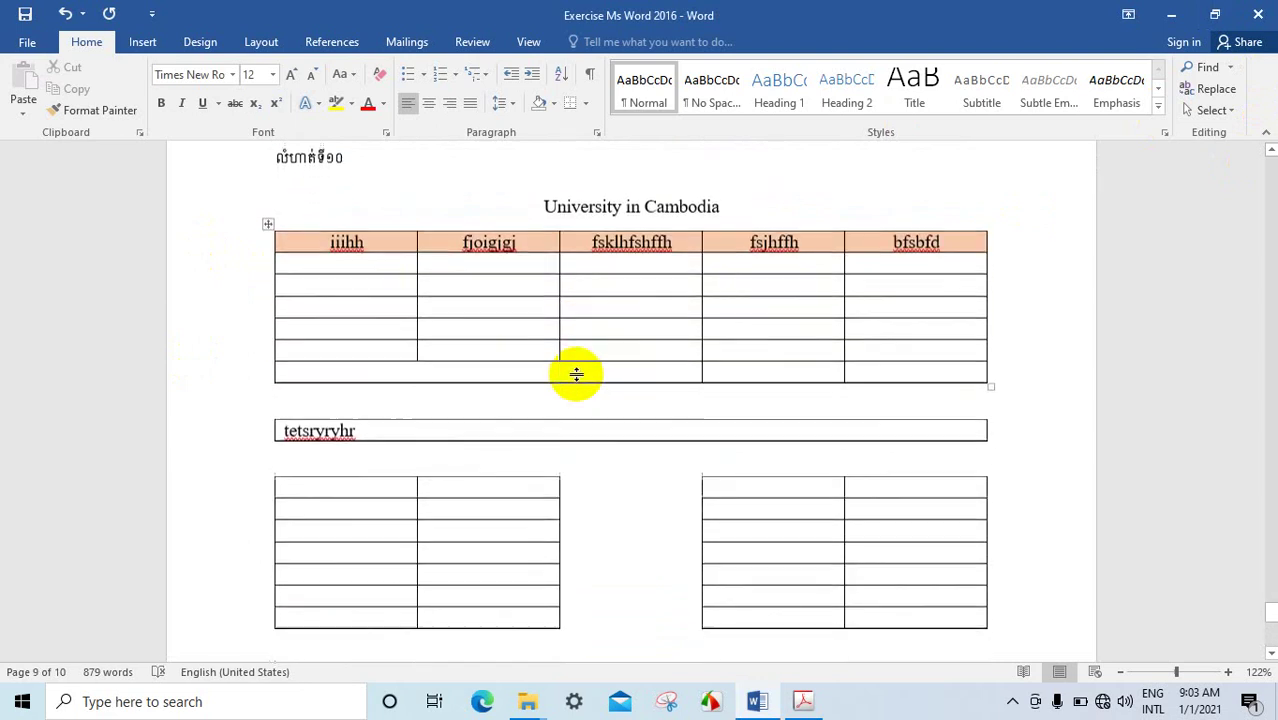
scroll(553, 337, "down", 3)
scroll(540, 370, "down", 1)
scroll(584, 390, "down", 1)
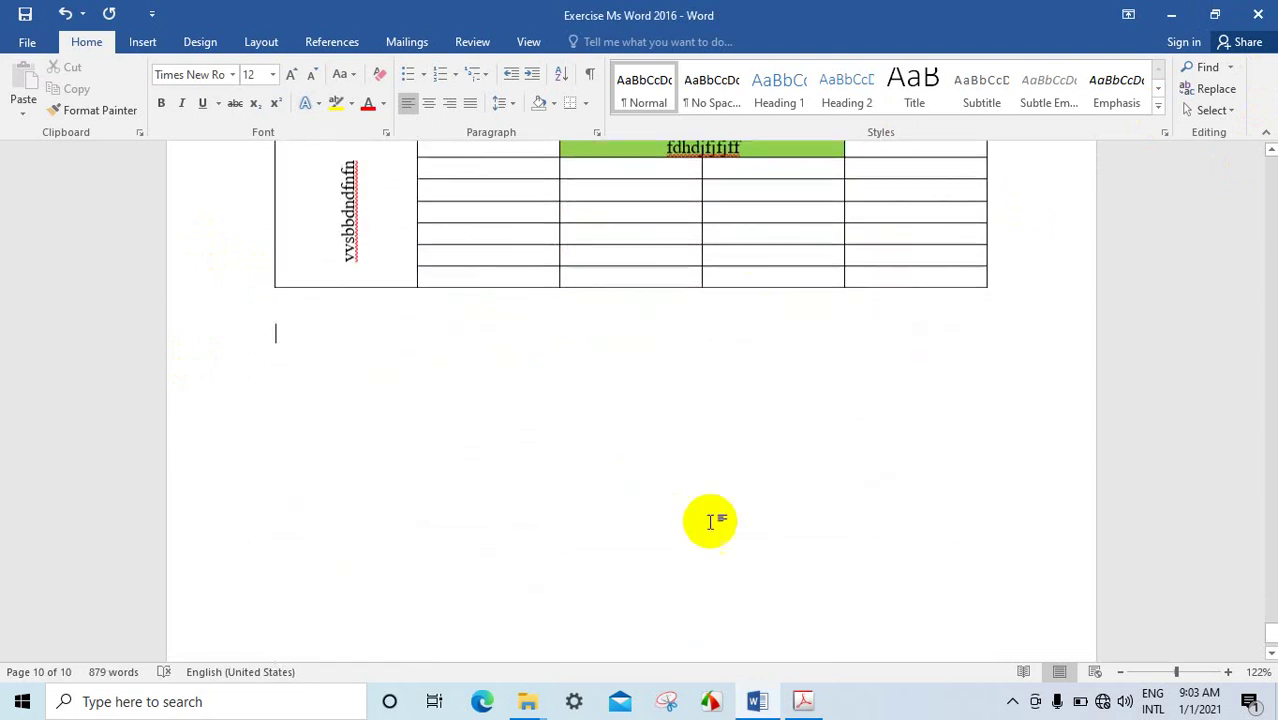
left_click(805, 700)
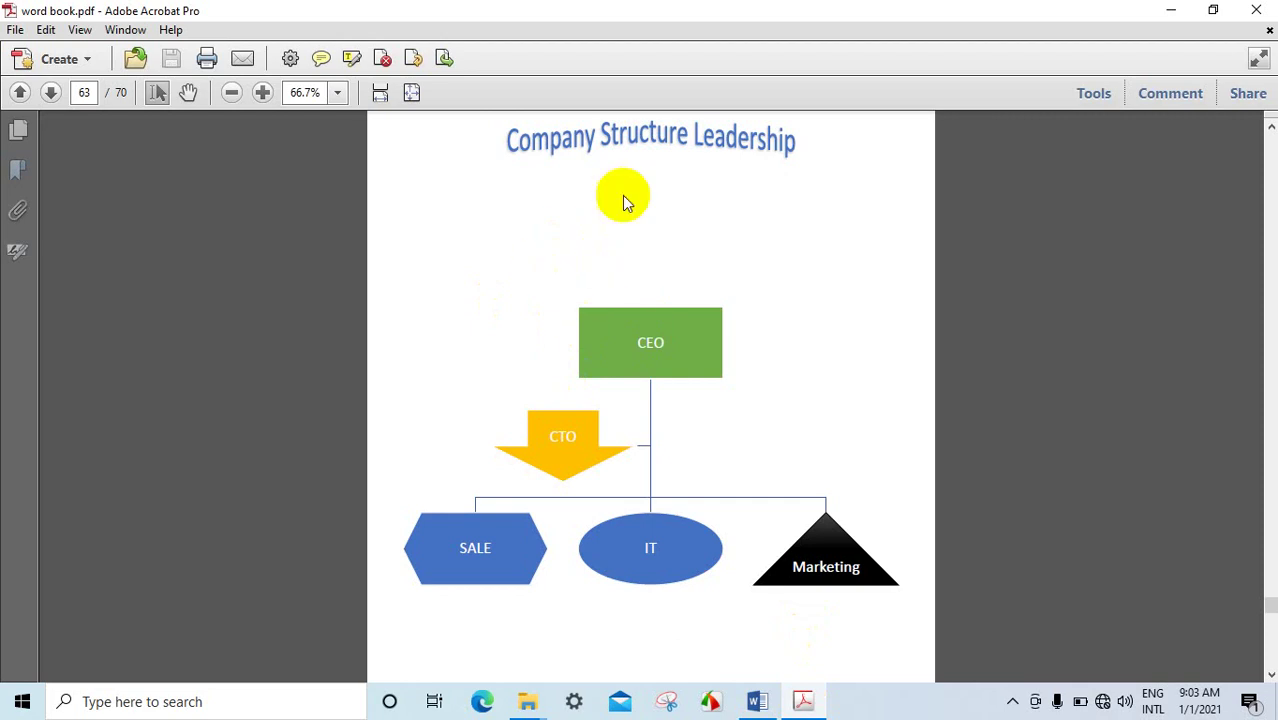
left_click(262, 92)
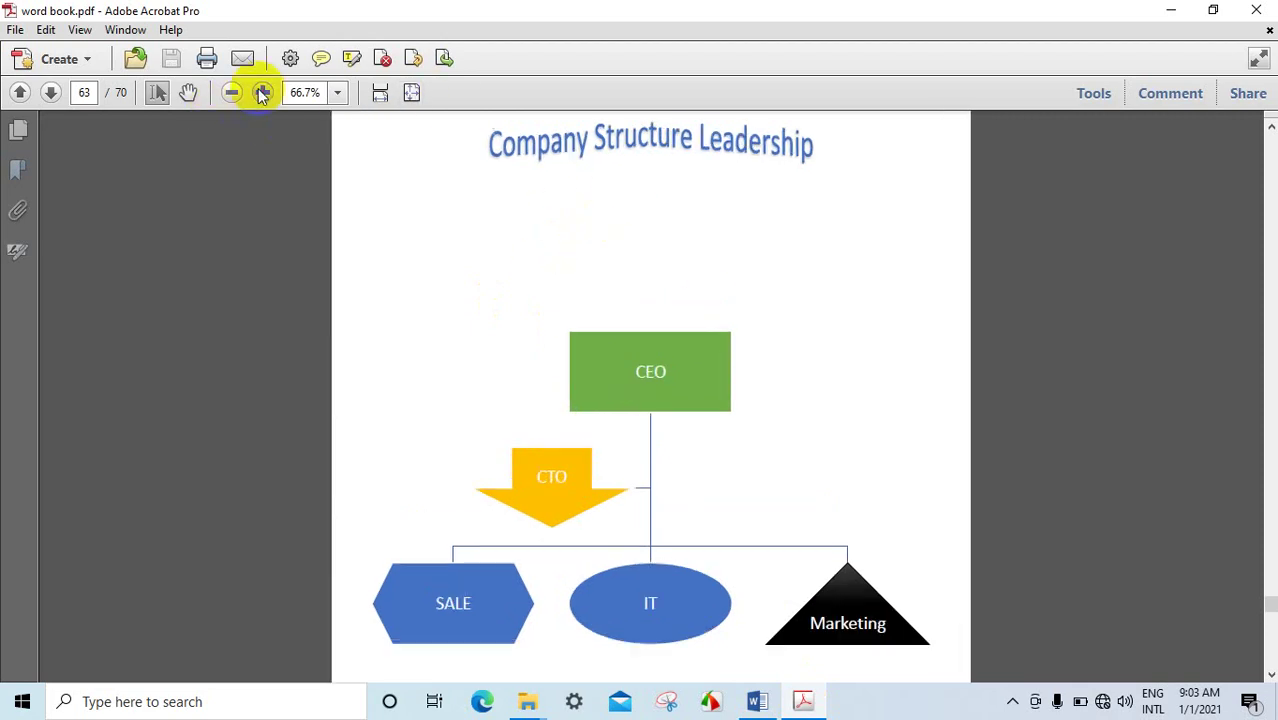
left_click(259, 92)
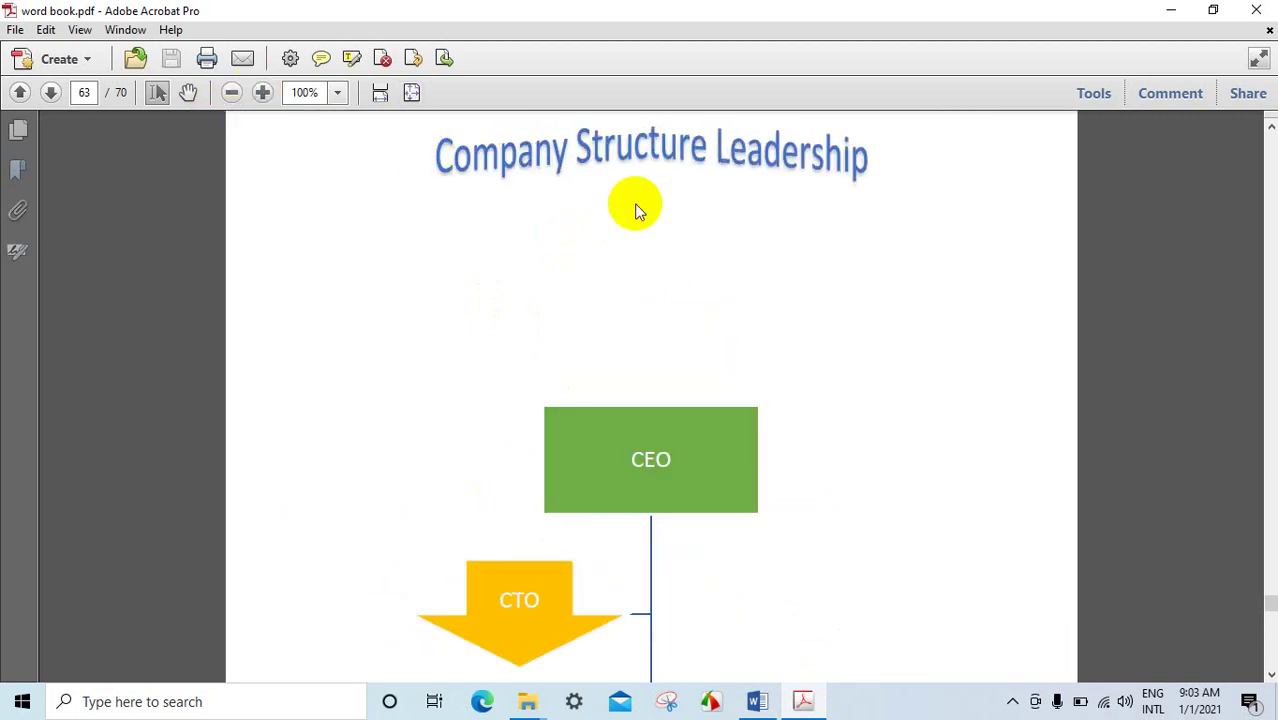
scroll(638, 204, "up", 3)
scroll(640, 225, "down", 4)
scroll(640, 246, "down", 4)
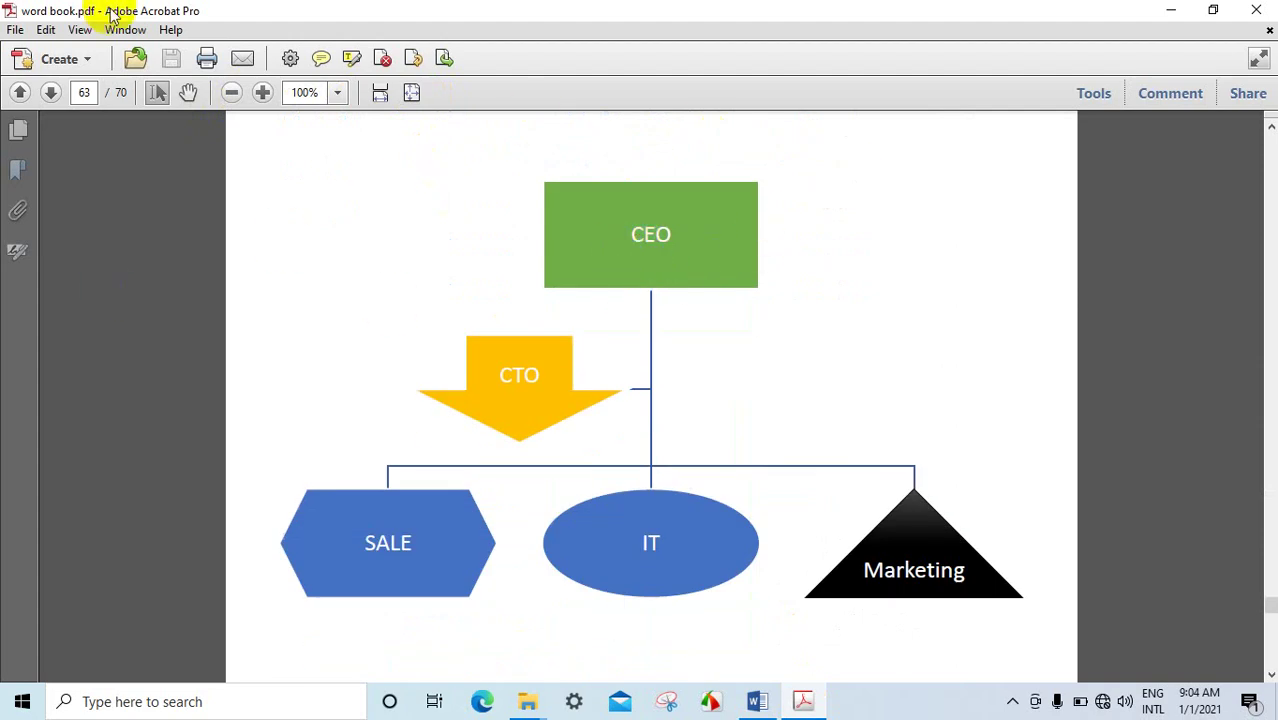
- Bring Exercise Ms Word 2016 back and go to page 10, below the last table
left_click(757, 705)
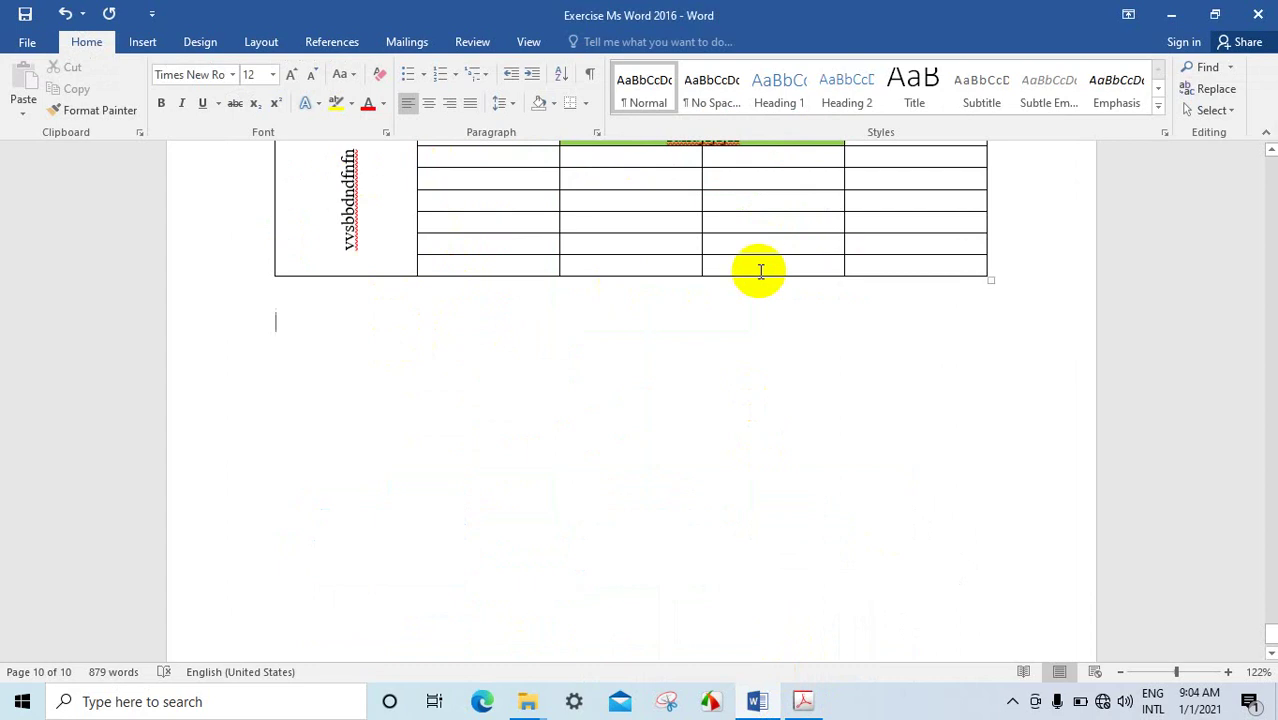
scroll(760, 272, "up", 3)
scroll(399, 283, "up", 4)
scroll(393, 285, "up", 3)
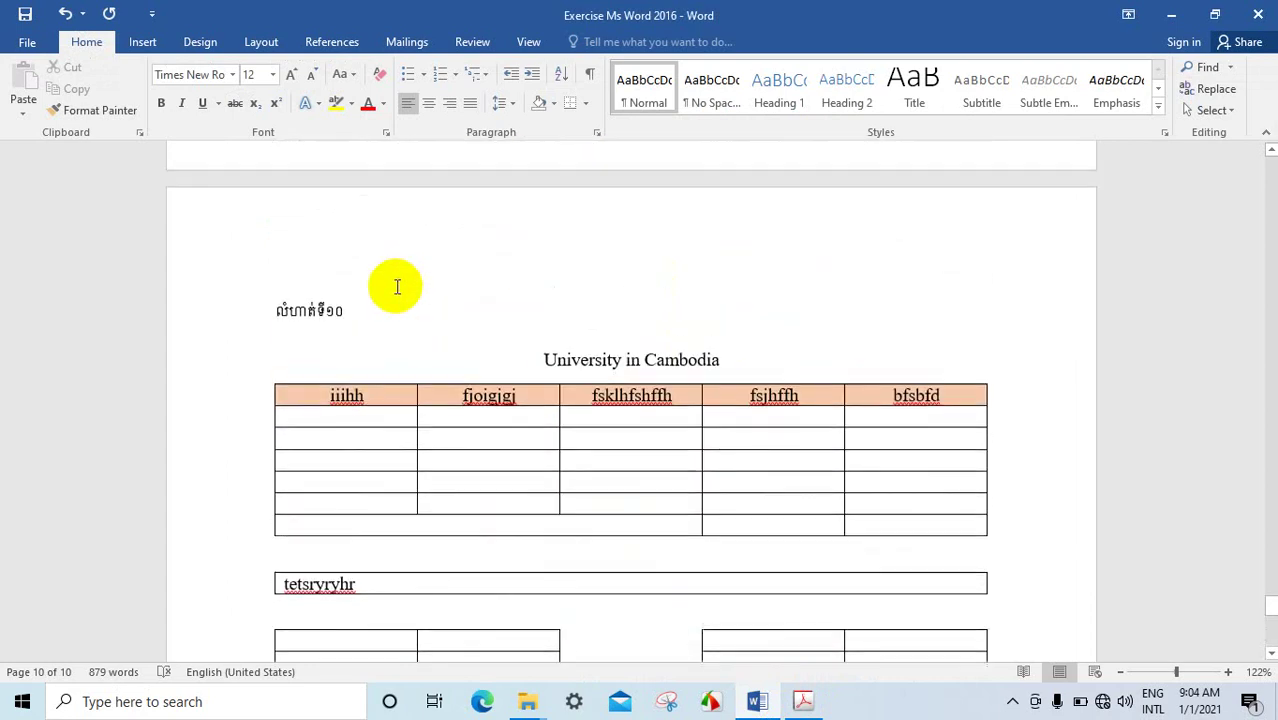
scroll(590, 355, "down", 6)
scroll(593, 362, "down", 3)
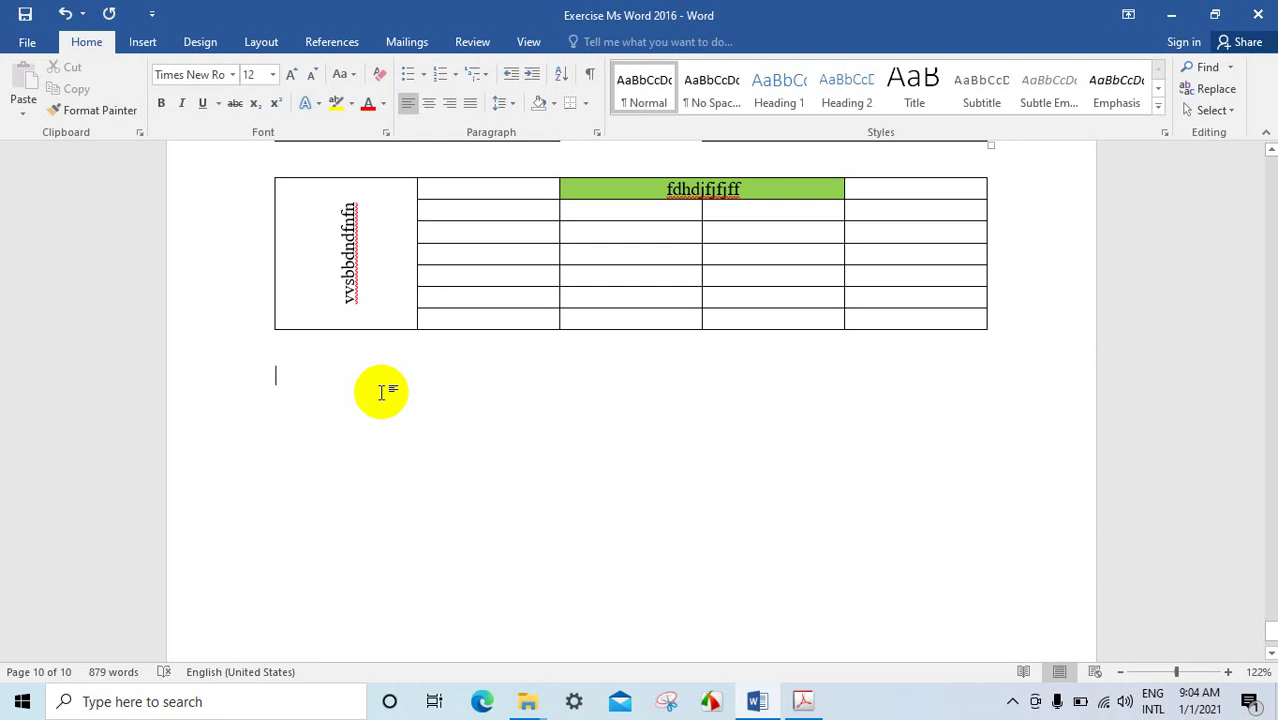
- Add a page break and type the Khmer heading 'លំហាត់ទី១១' on new page 11
key("ctrl+Return")
scroll(319, 479, "down", 3)
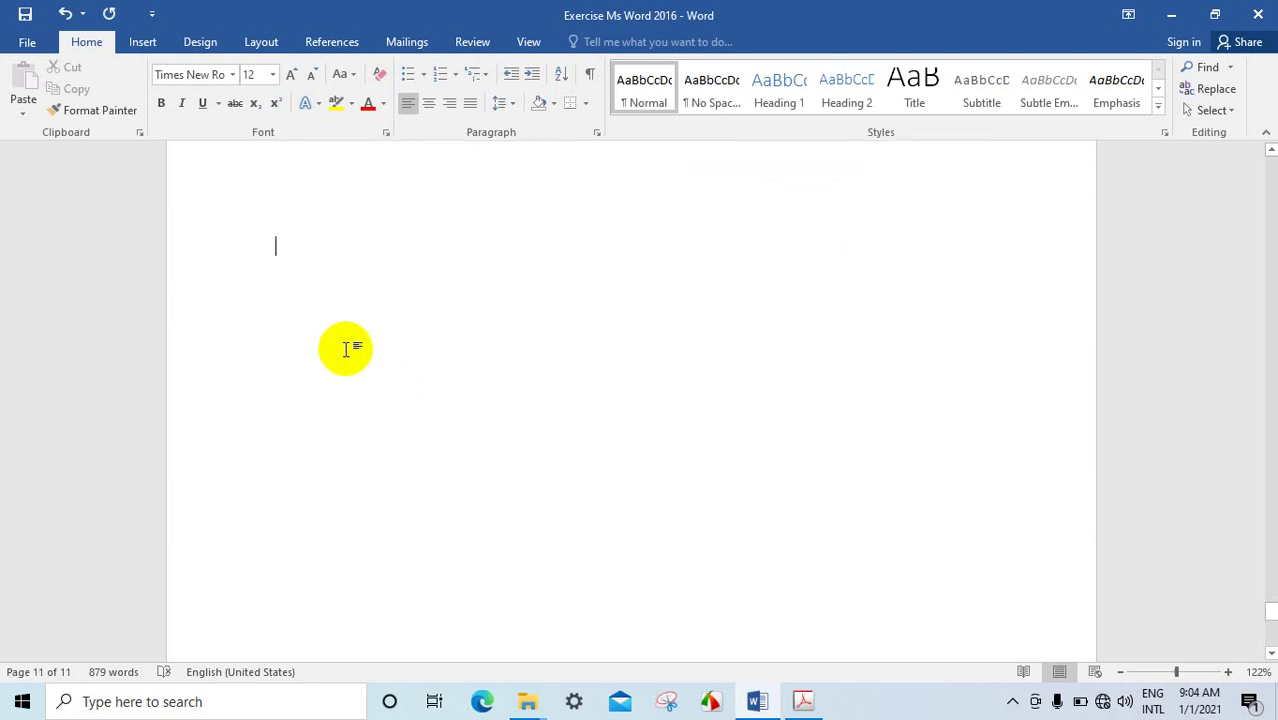
key("alt+shift")
type("ឈ")
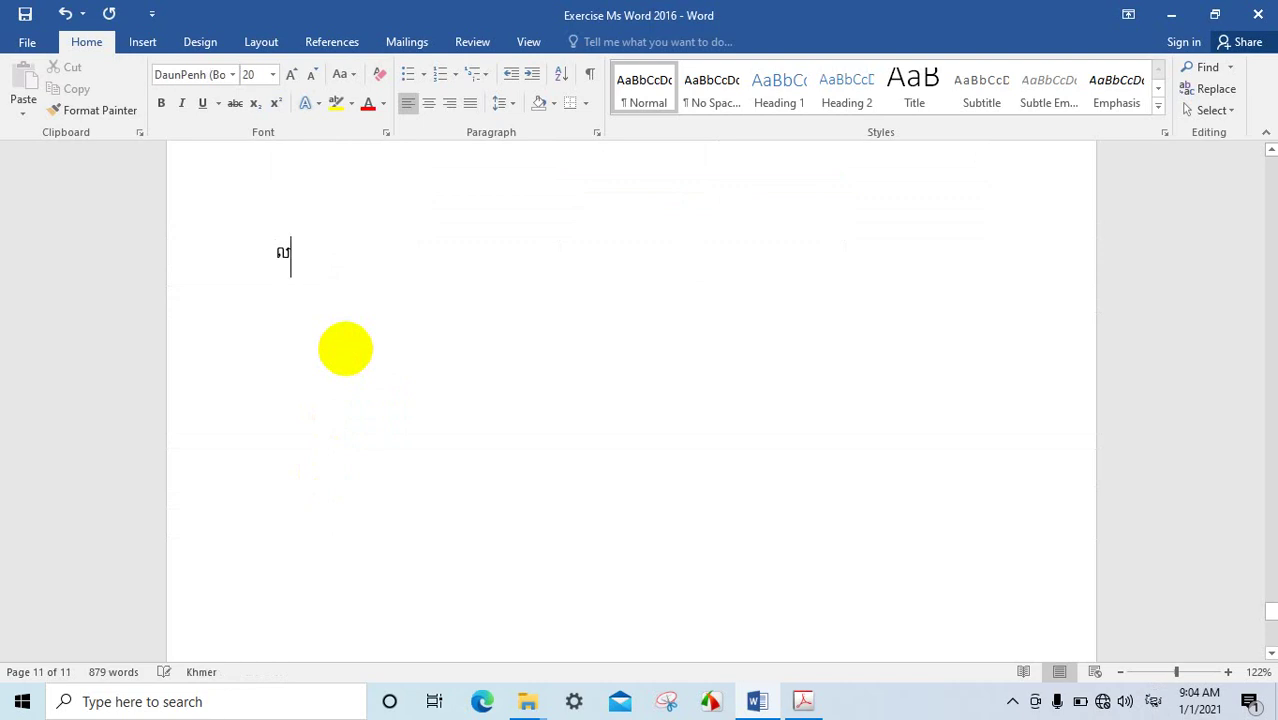
type("ហាត់")
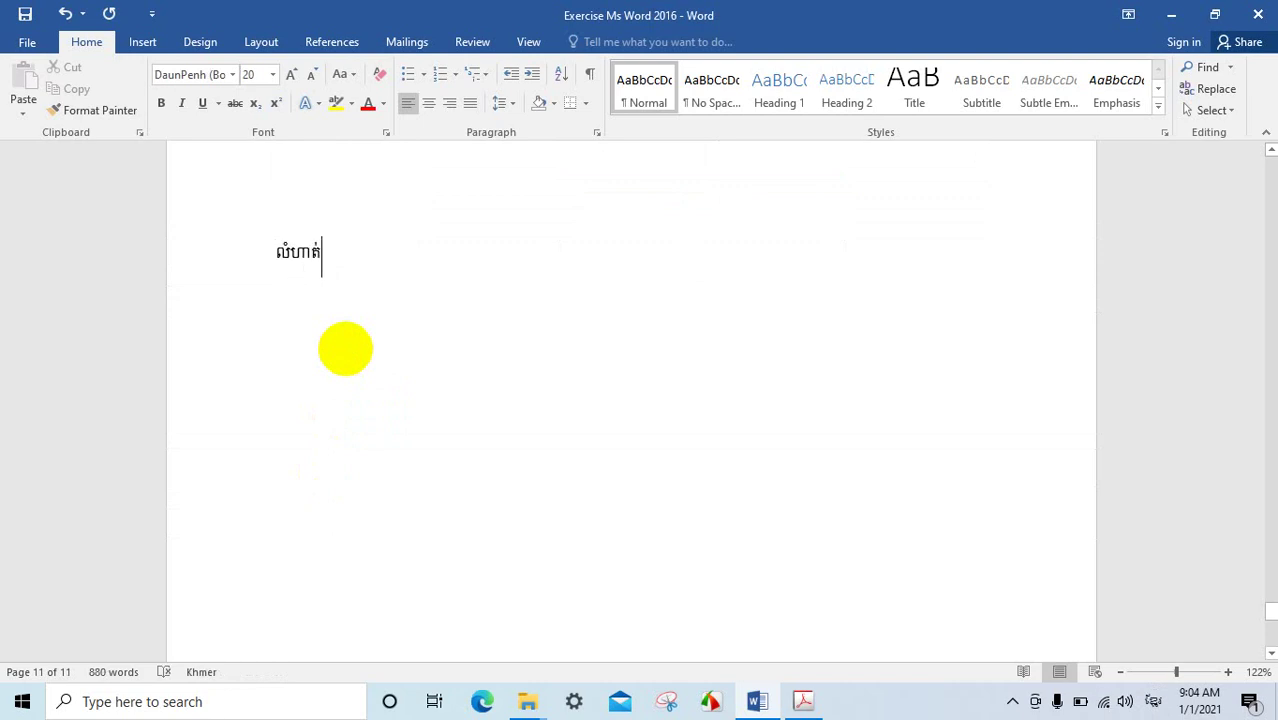
type("ទី១១")
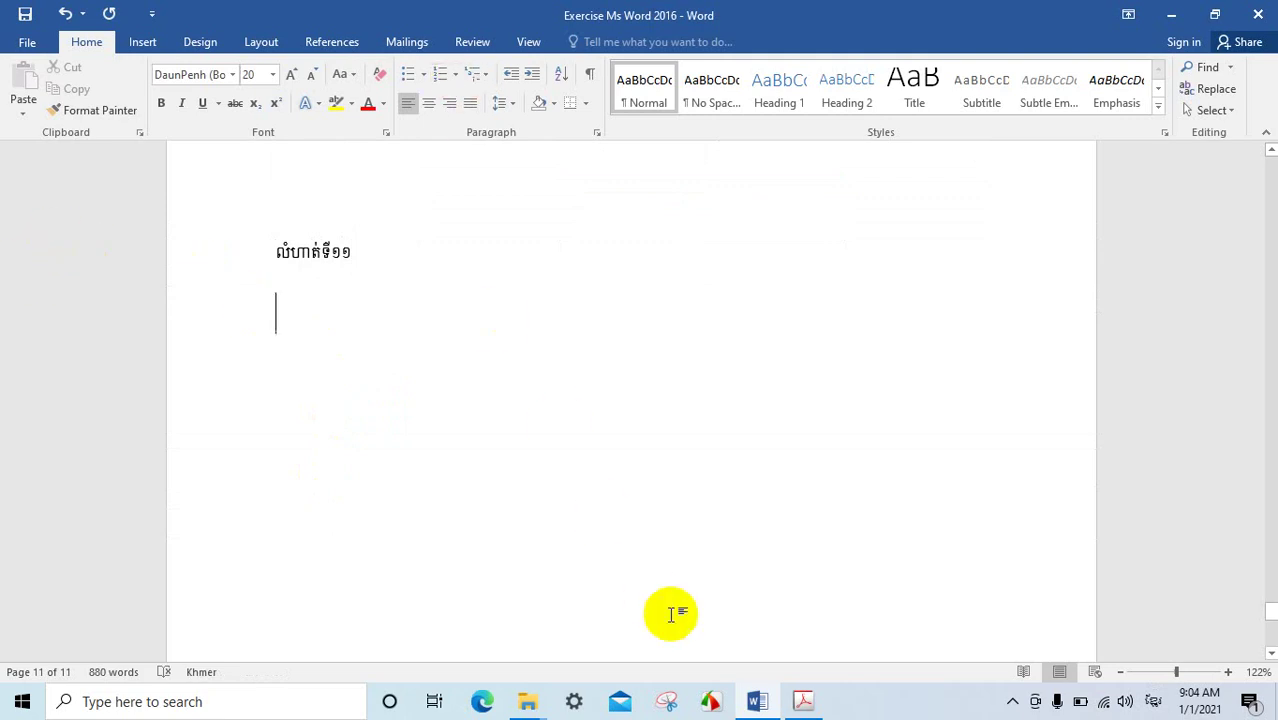
left_click(803, 701)
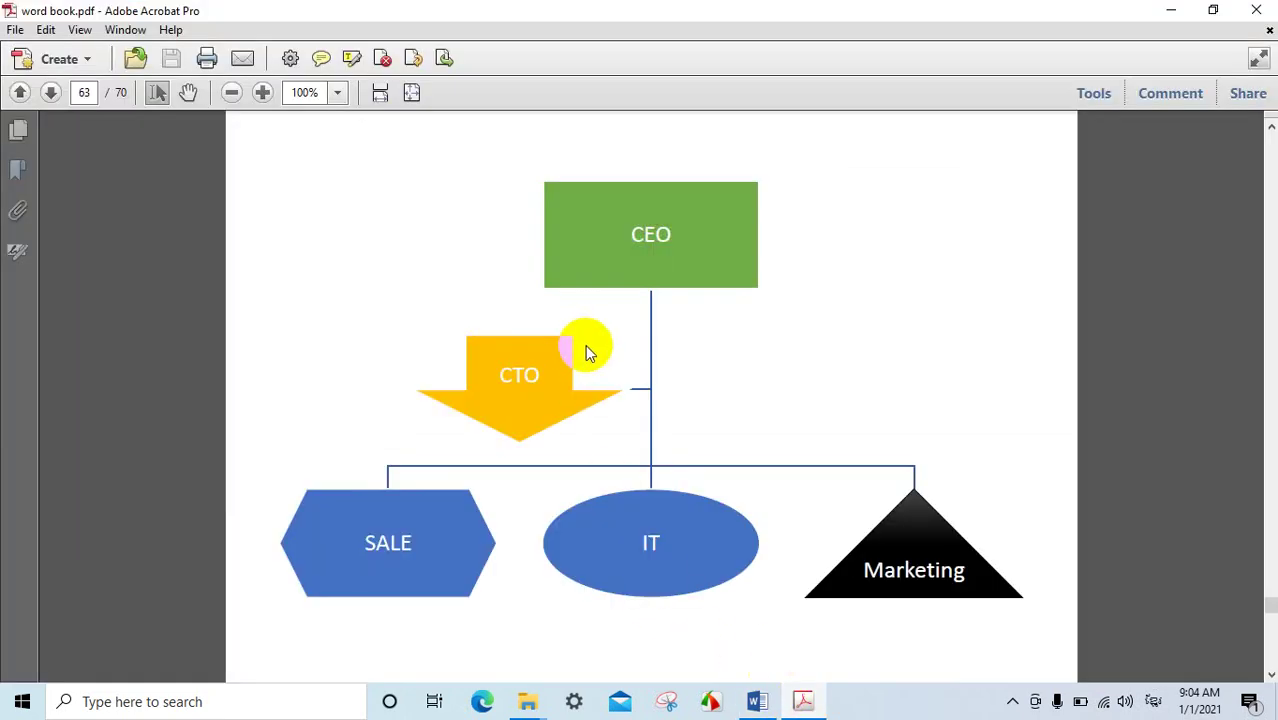
- Insert the Hierarchy > Organization Chart SmartArt, with five placeholder boxes, under the heading
left_click(757, 701)
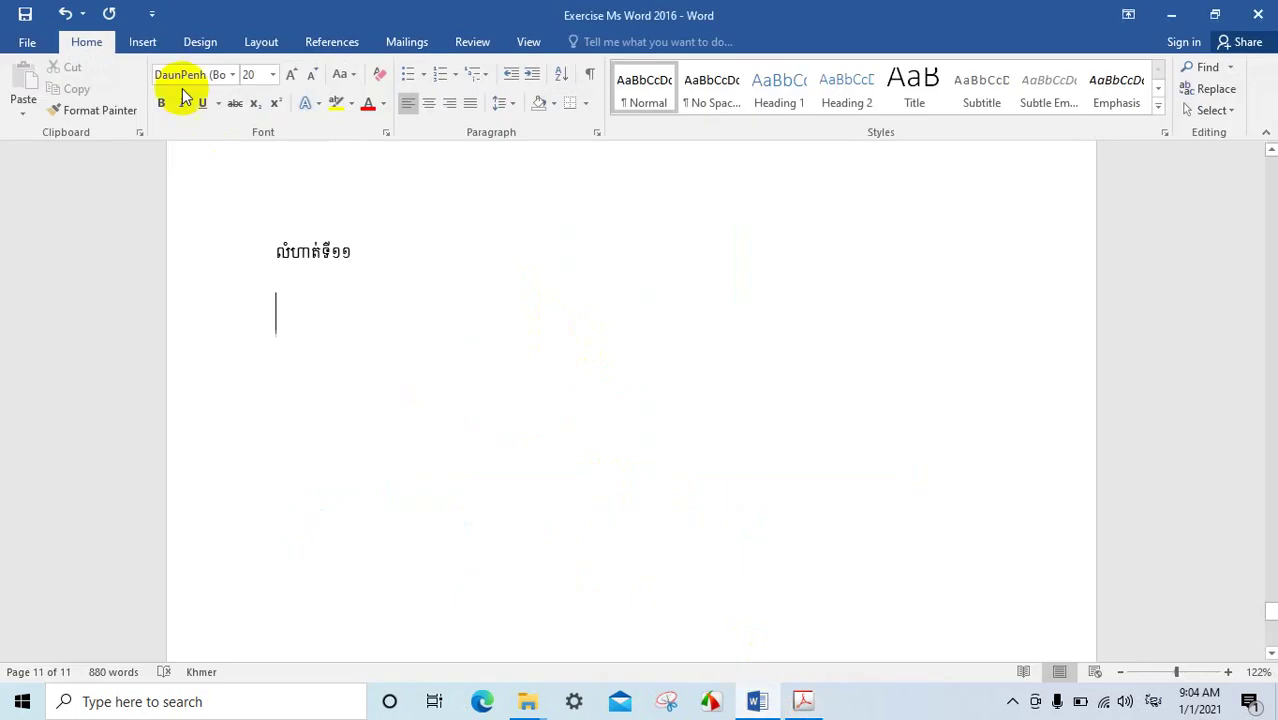
left_click(142, 42)
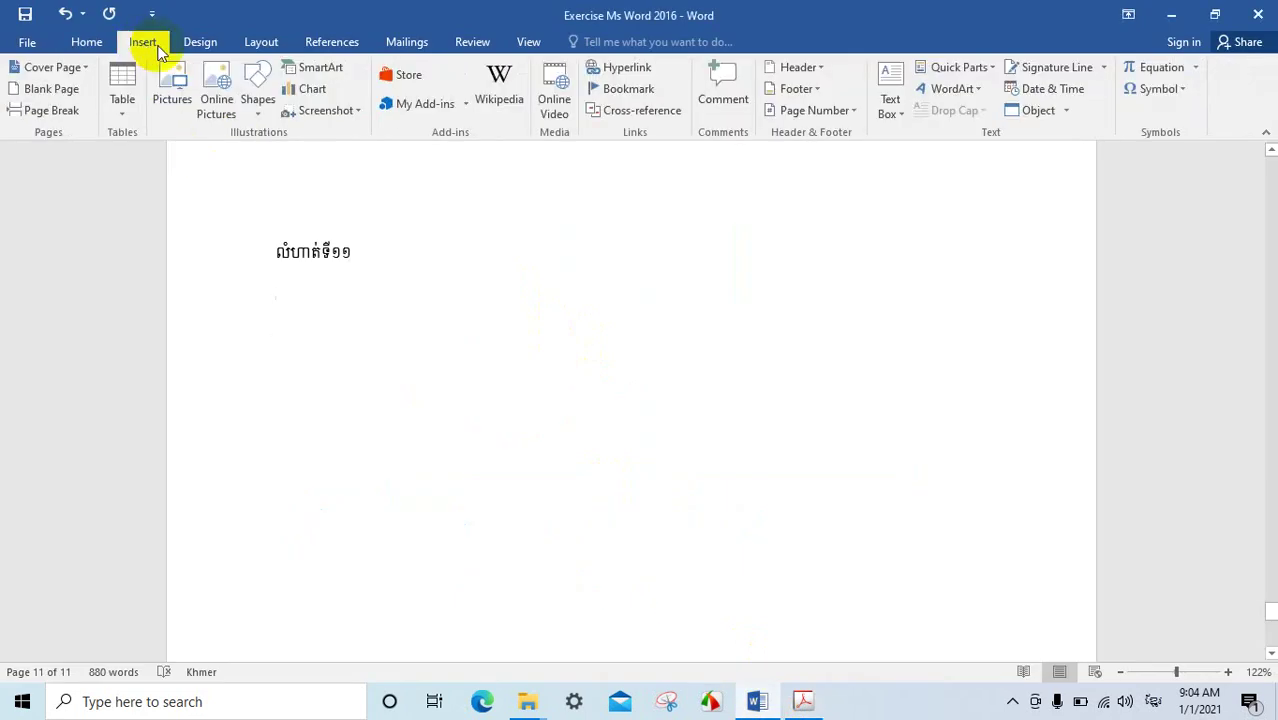
left_click(320, 68)
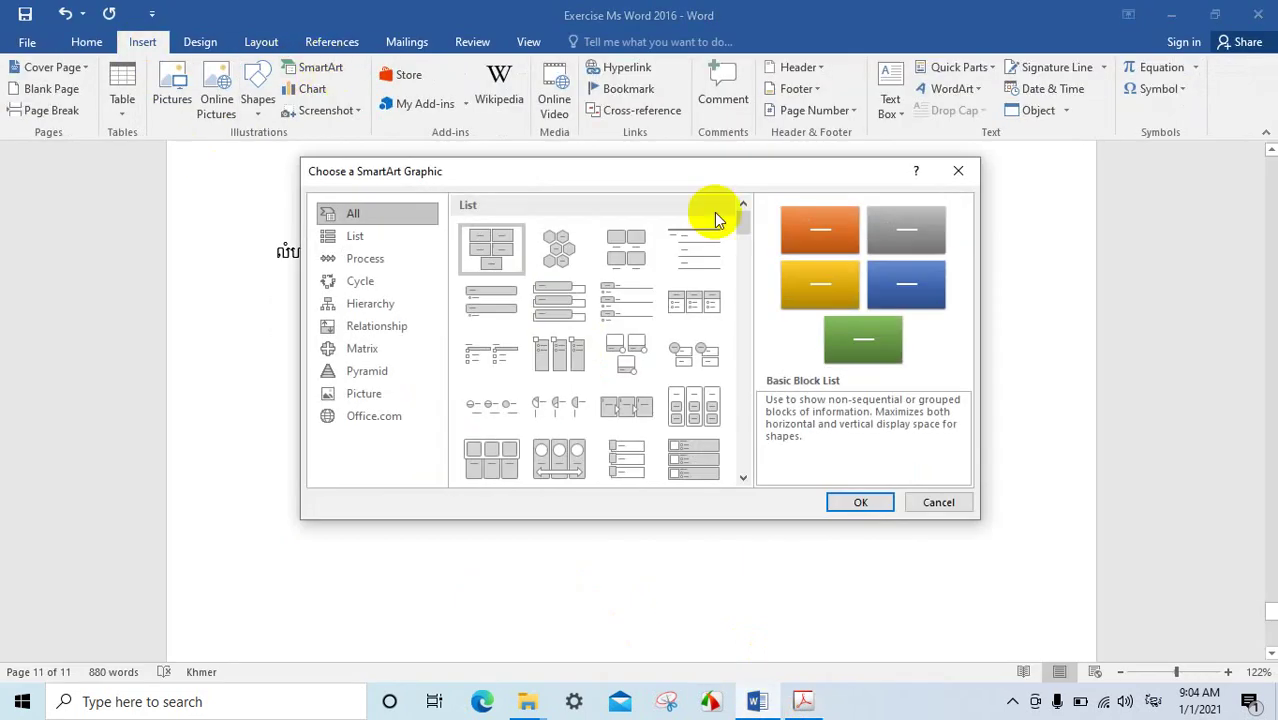
left_click(376, 259)
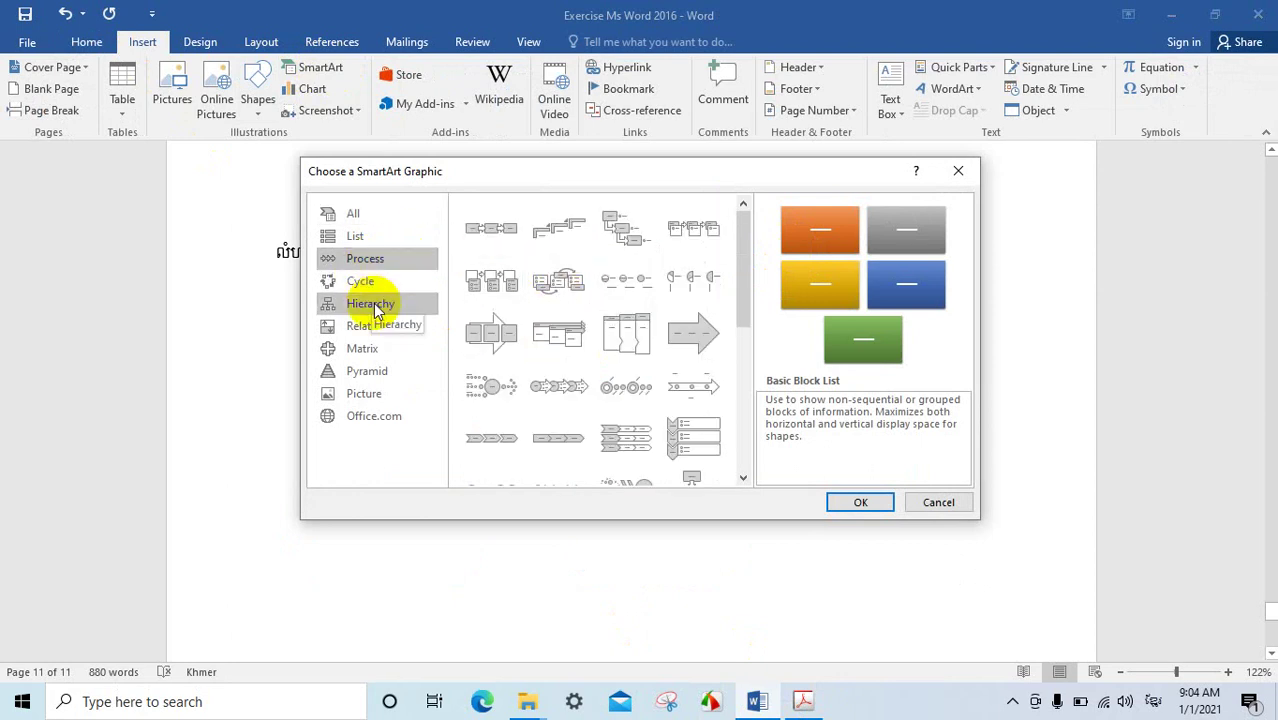
left_click(377, 308)
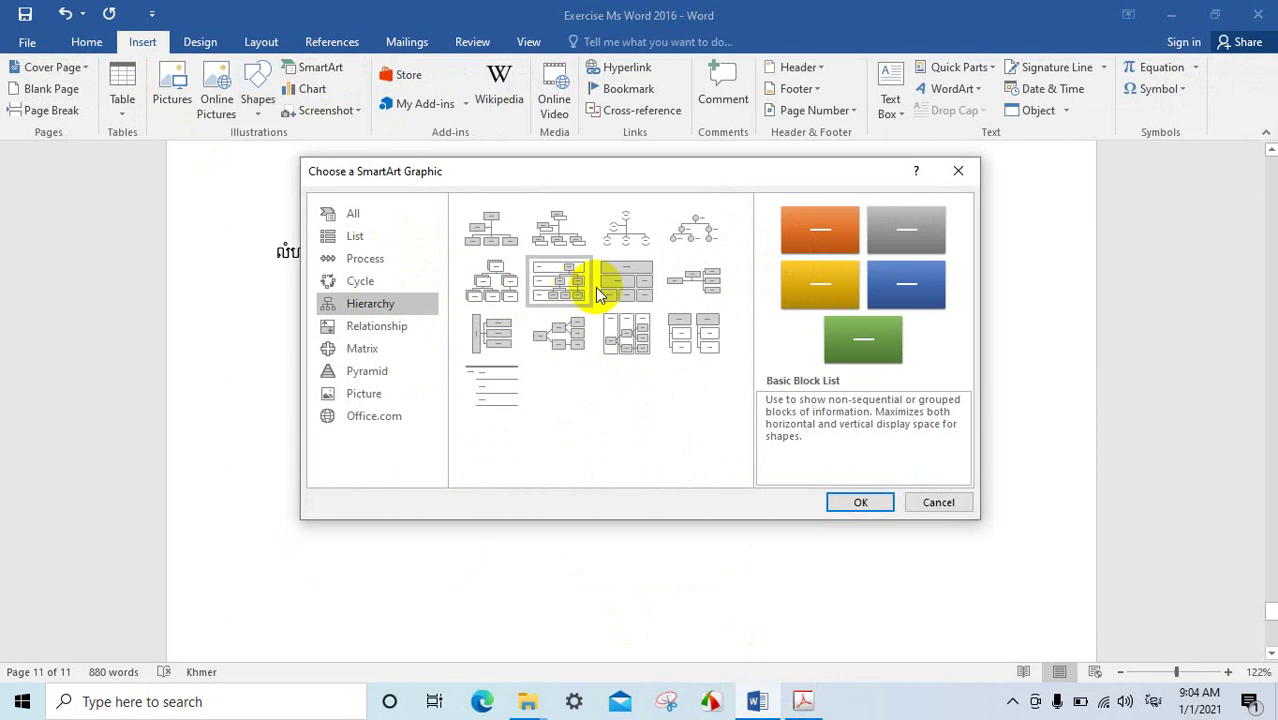
left_click(497, 226)
left_click(866, 500)
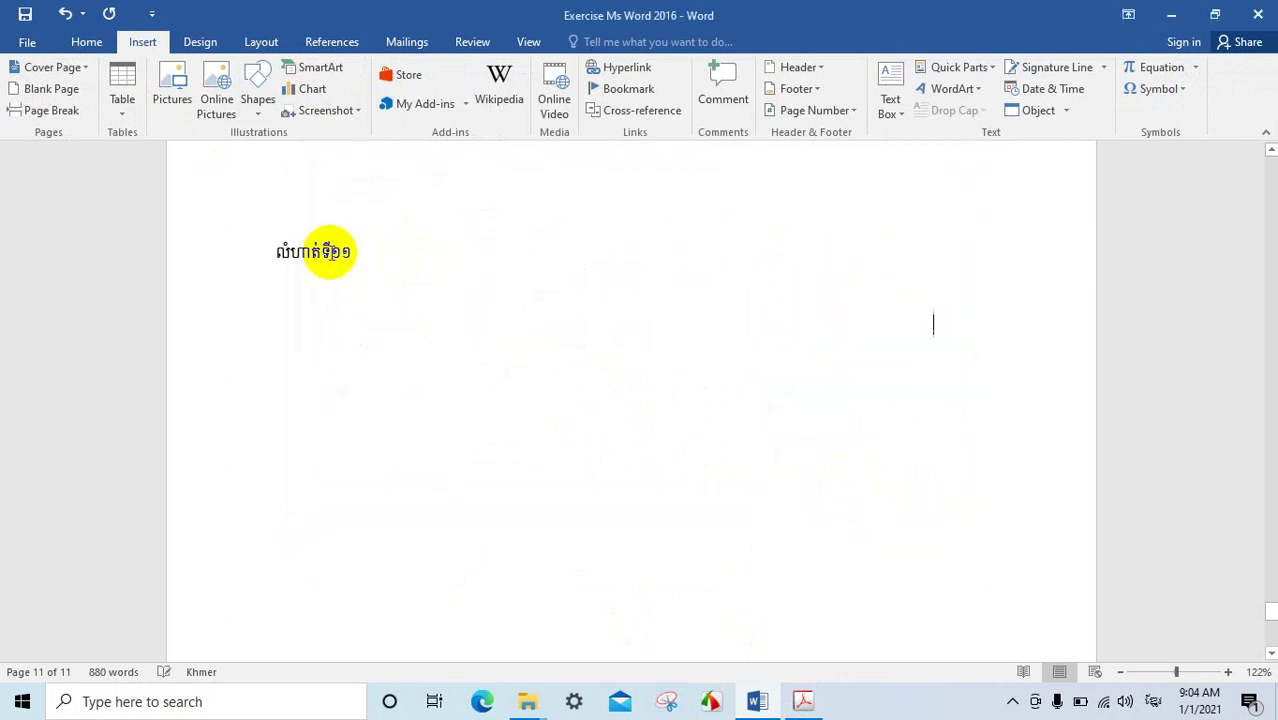
scroll(741, 313, "down", 2)
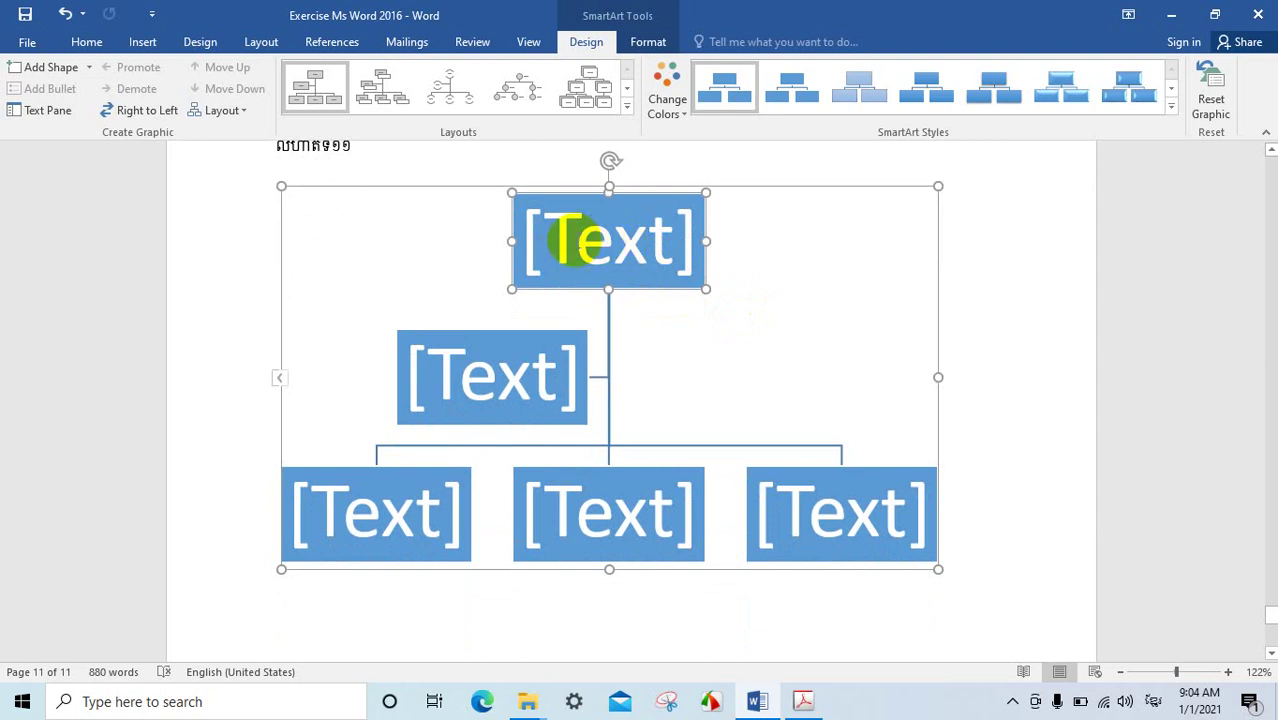
- Type Khmer names into the top, left-middle, lower-left and bottom-middle boxes
left_click(620, 242)
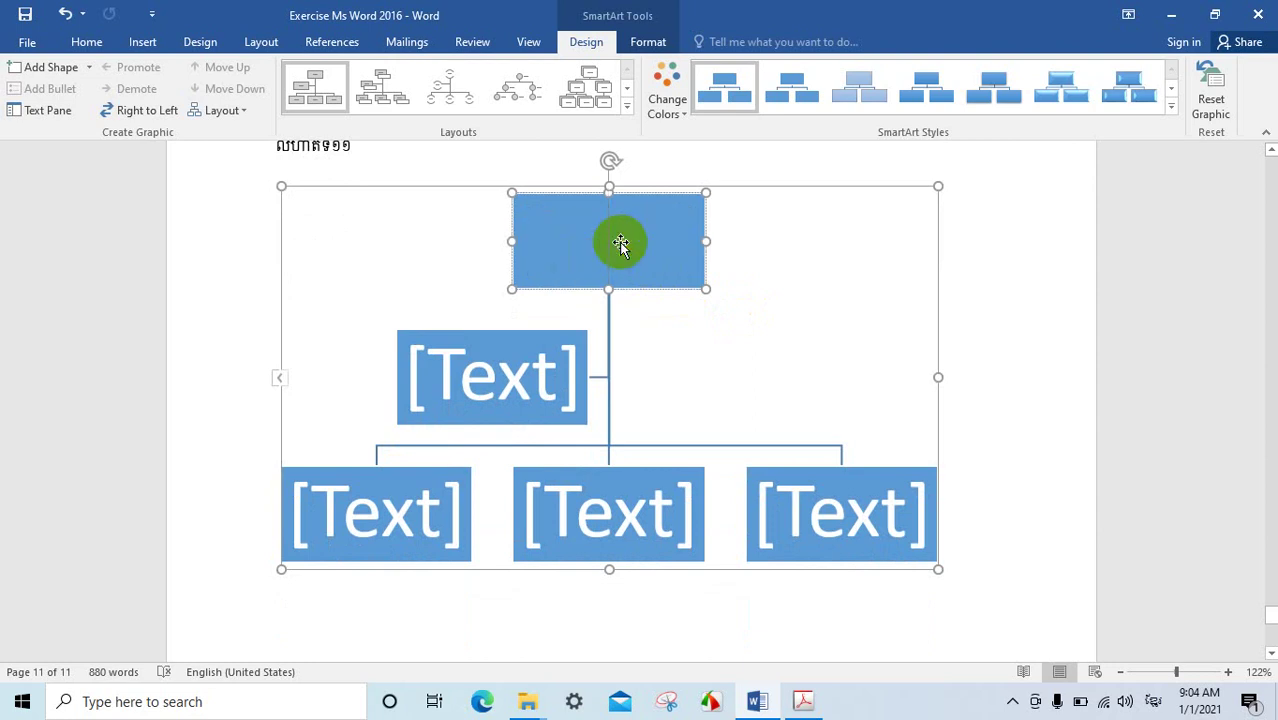
type("ជំ")
type("ណាន់")
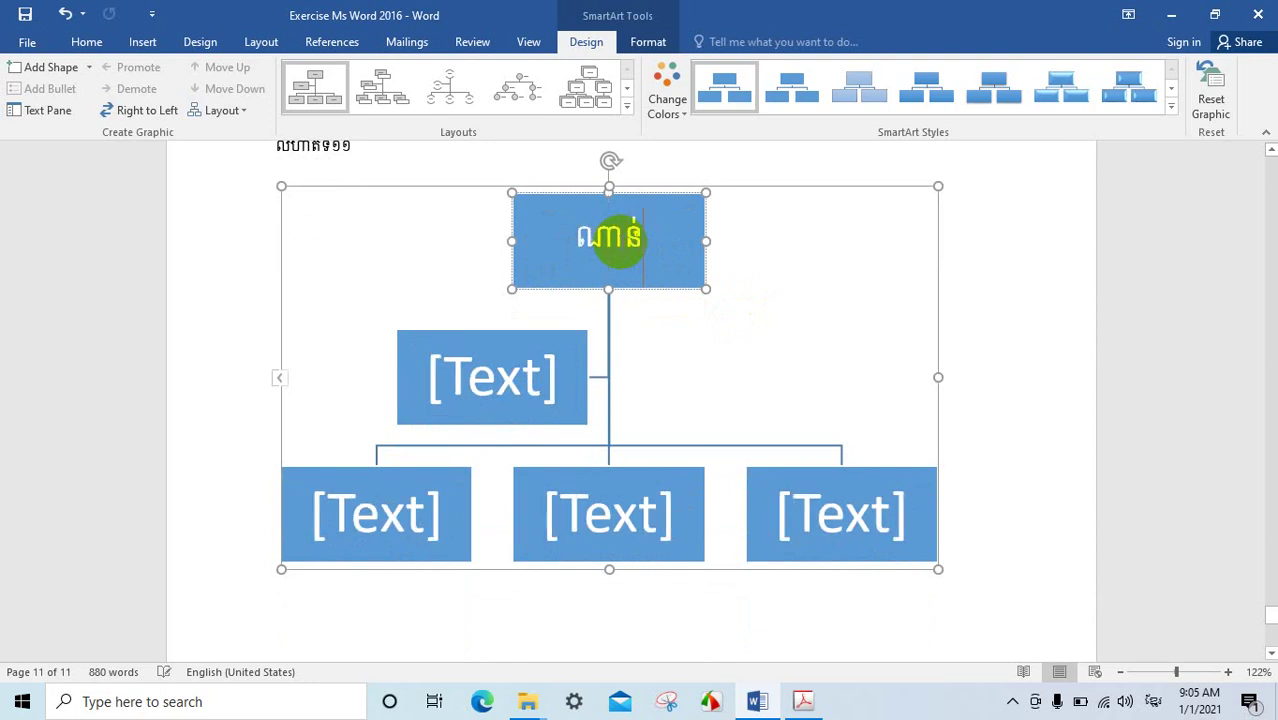
type(" រ័")
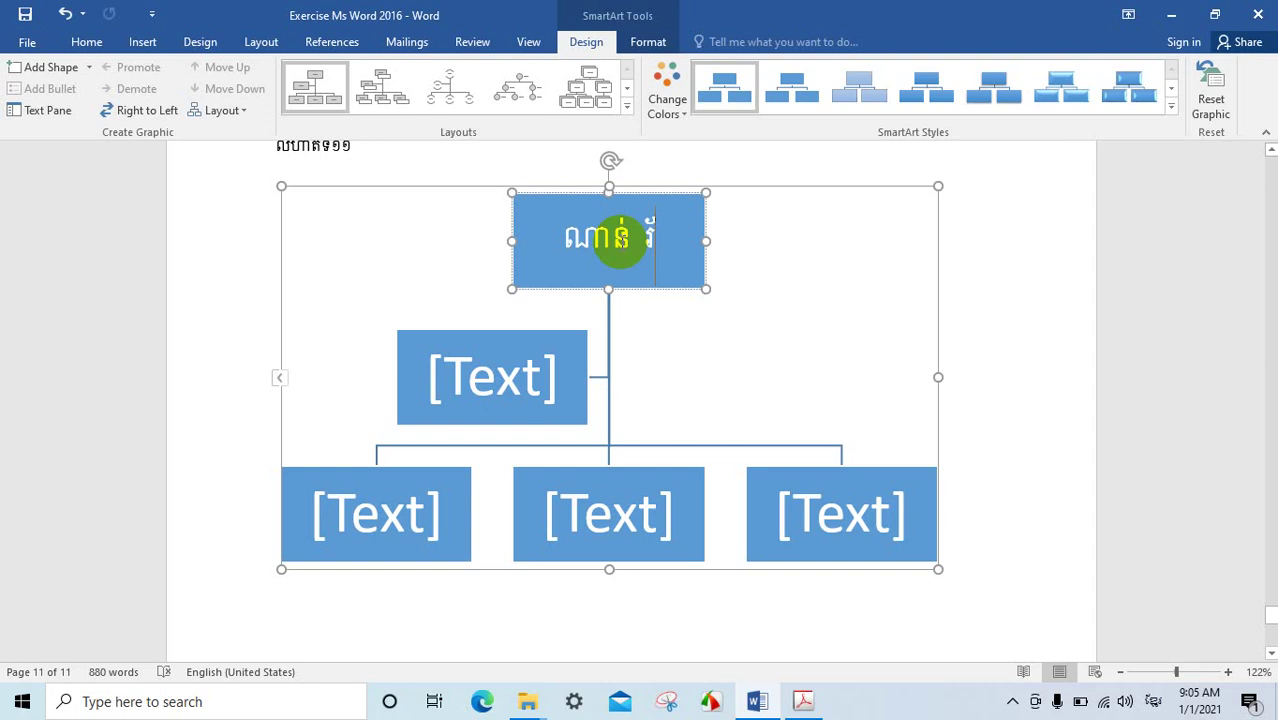
type("ត្ន")
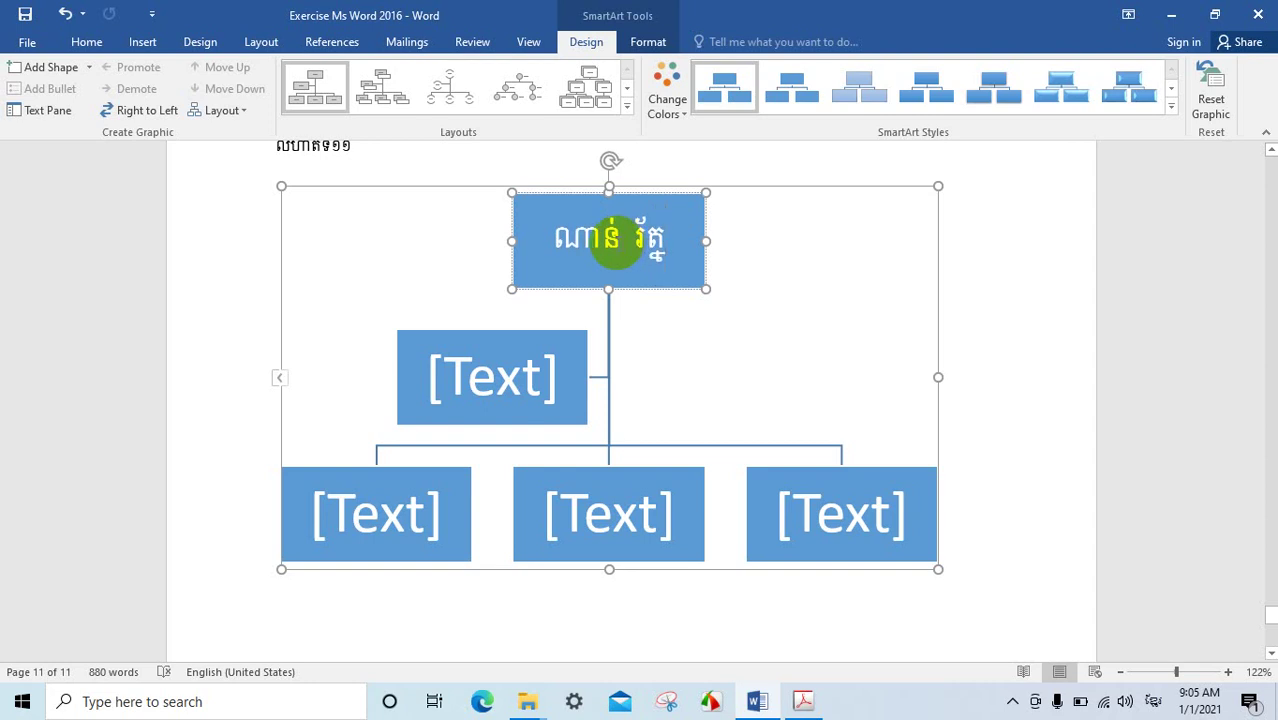
left_click(518, 365)
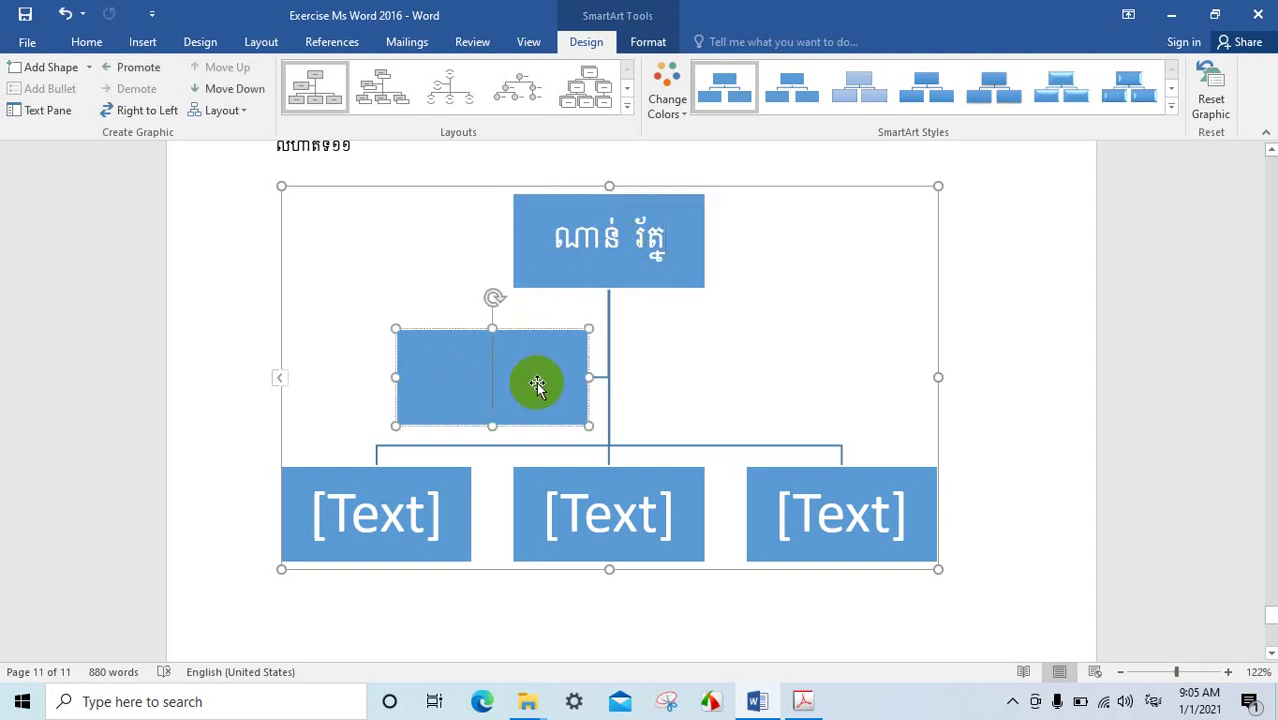
type("ណាន់")
type(" រ")
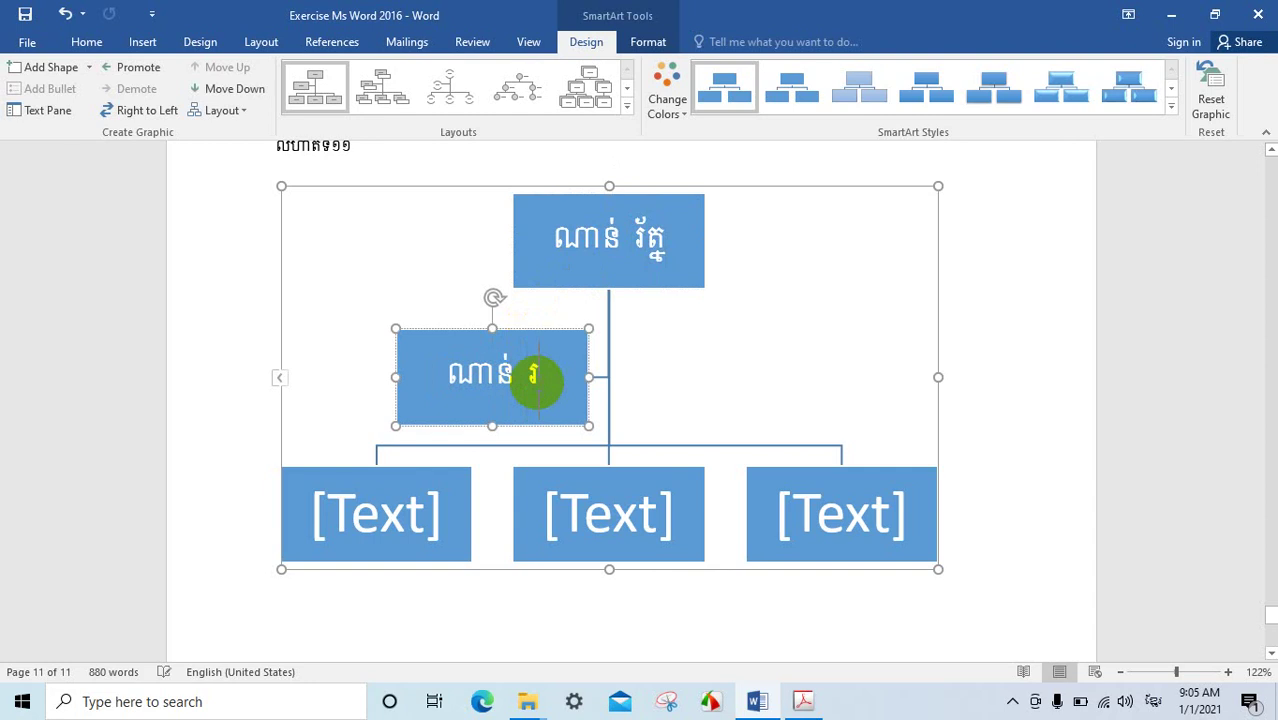
type("ិន")
left_click(400, 512)
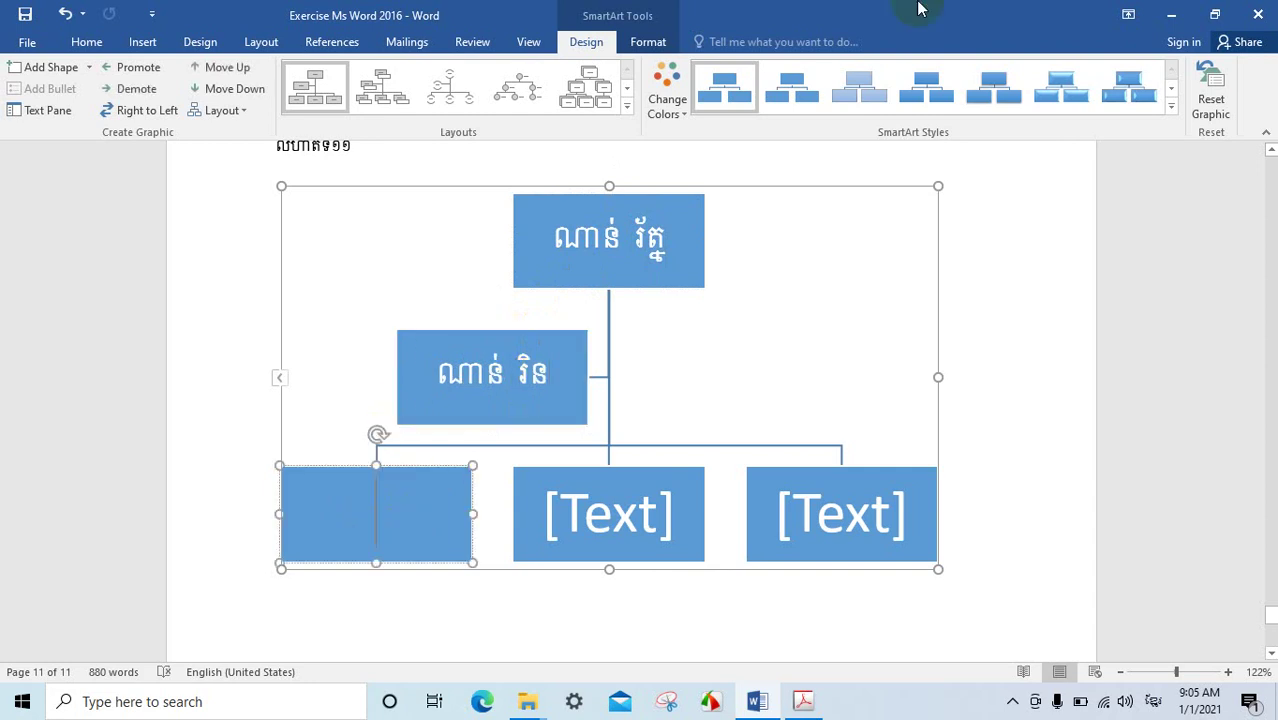
type("ណាន់")
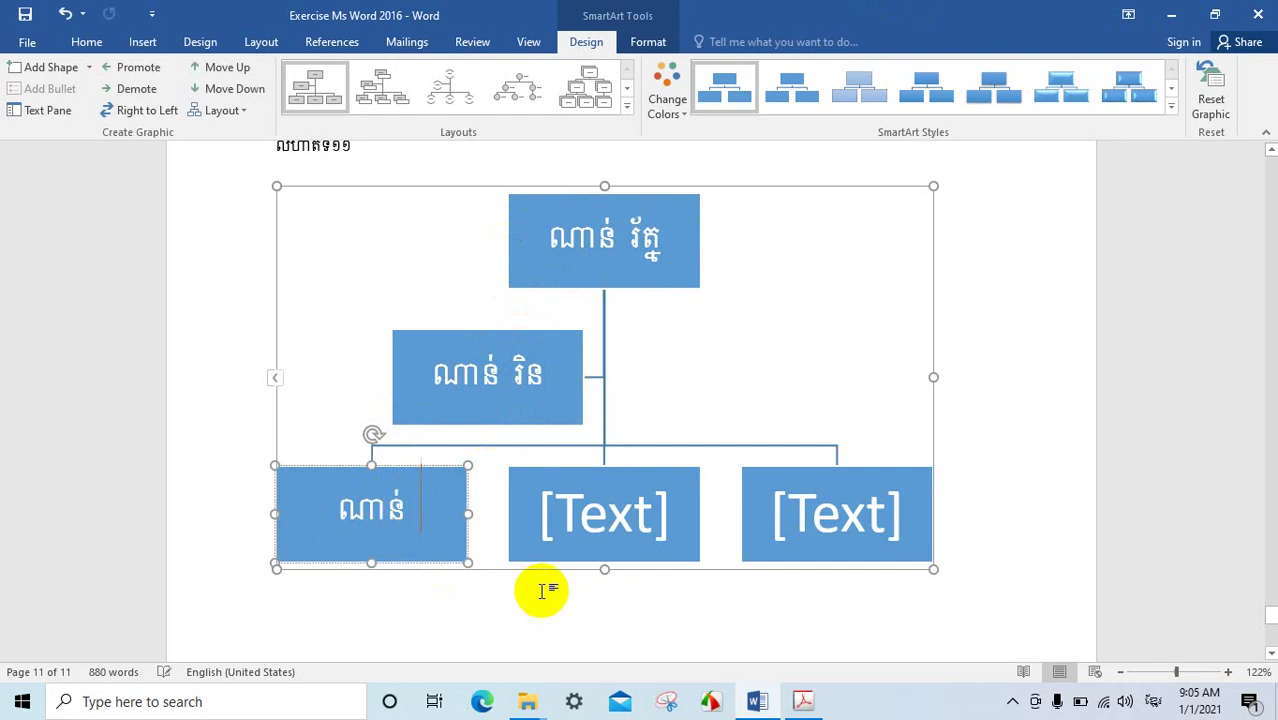
type(" វៀង")
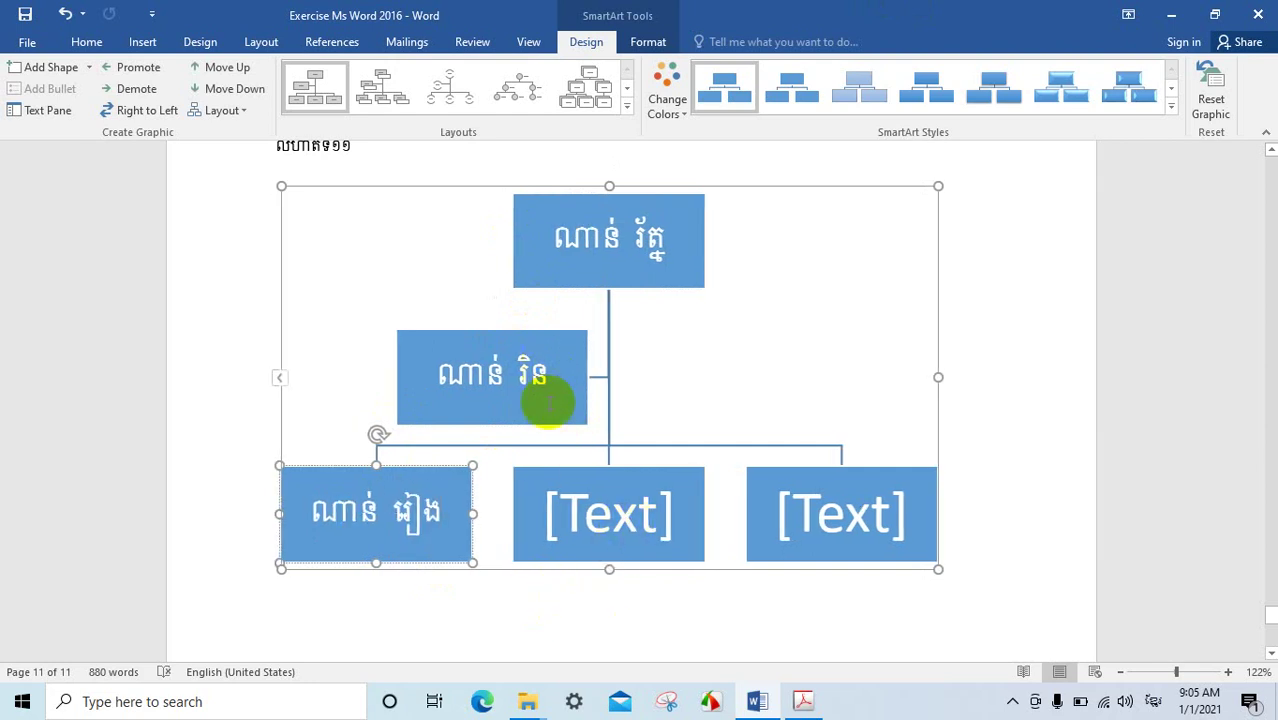
left_click(617, 511)
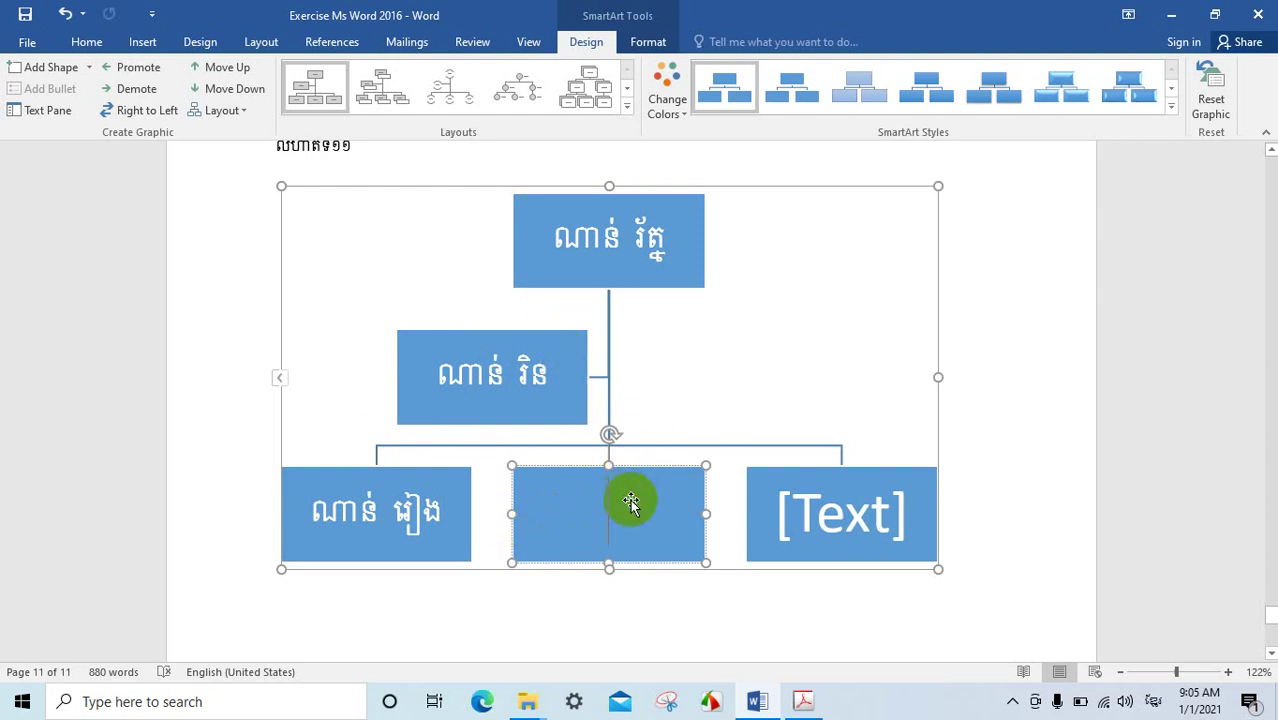
left_click_drag(632, 503, 584, 520)
type("ណាន់")
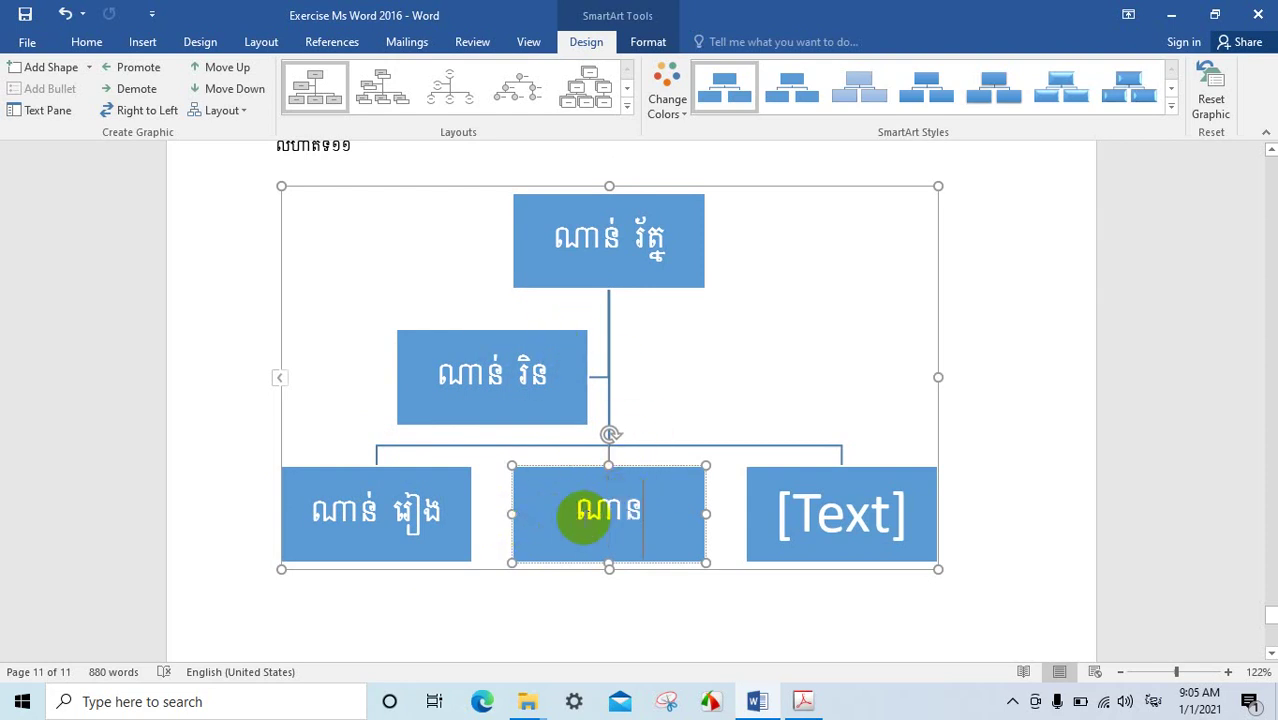
type(" រ័")
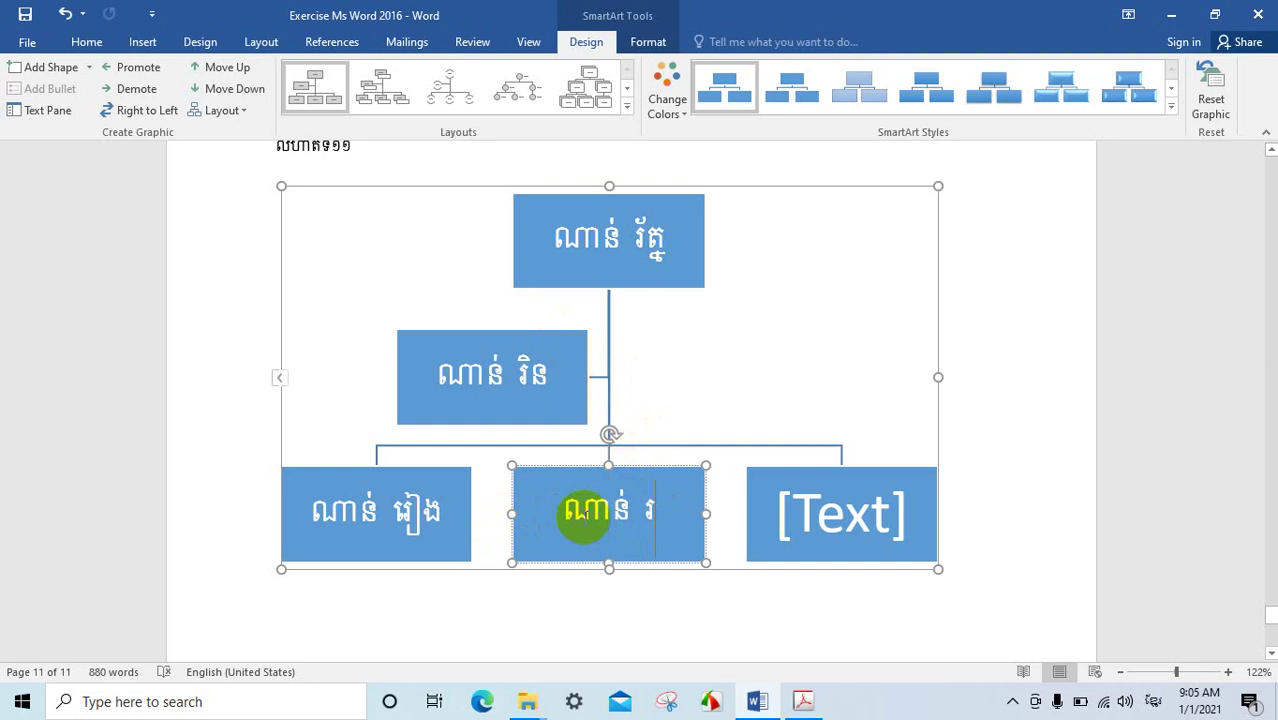
type("ត្ន")
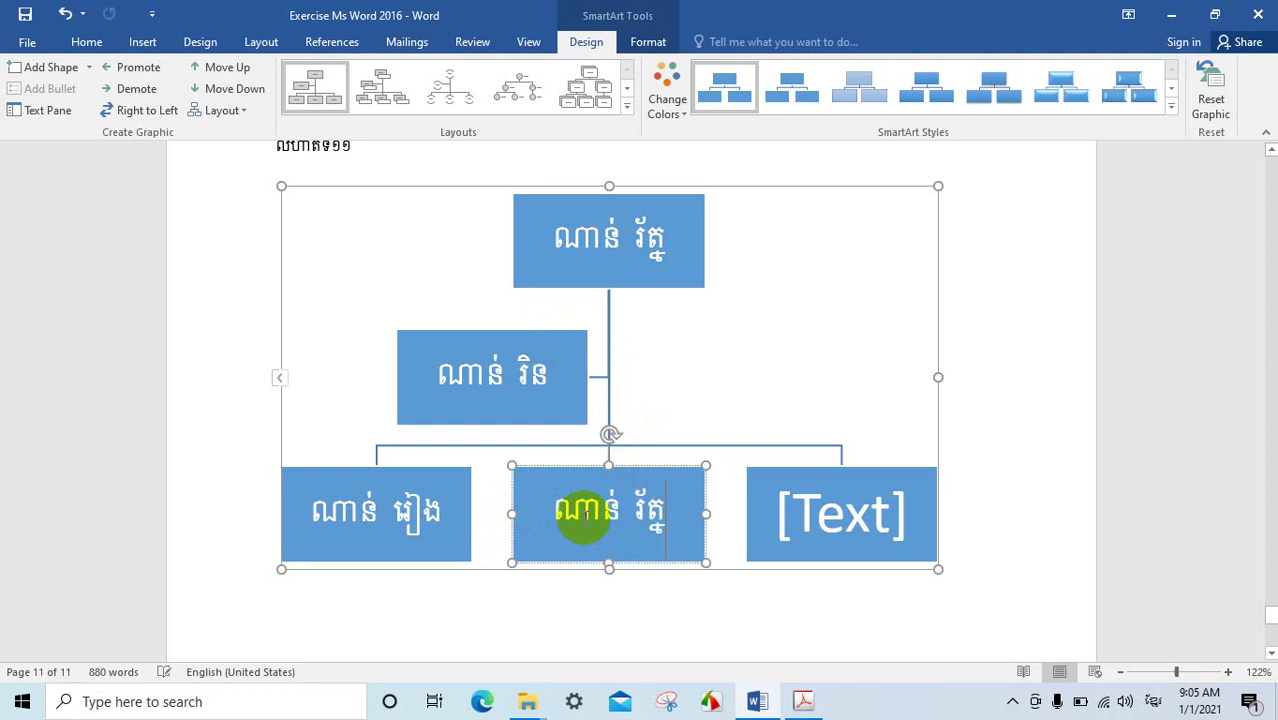
left_click(824, 527)
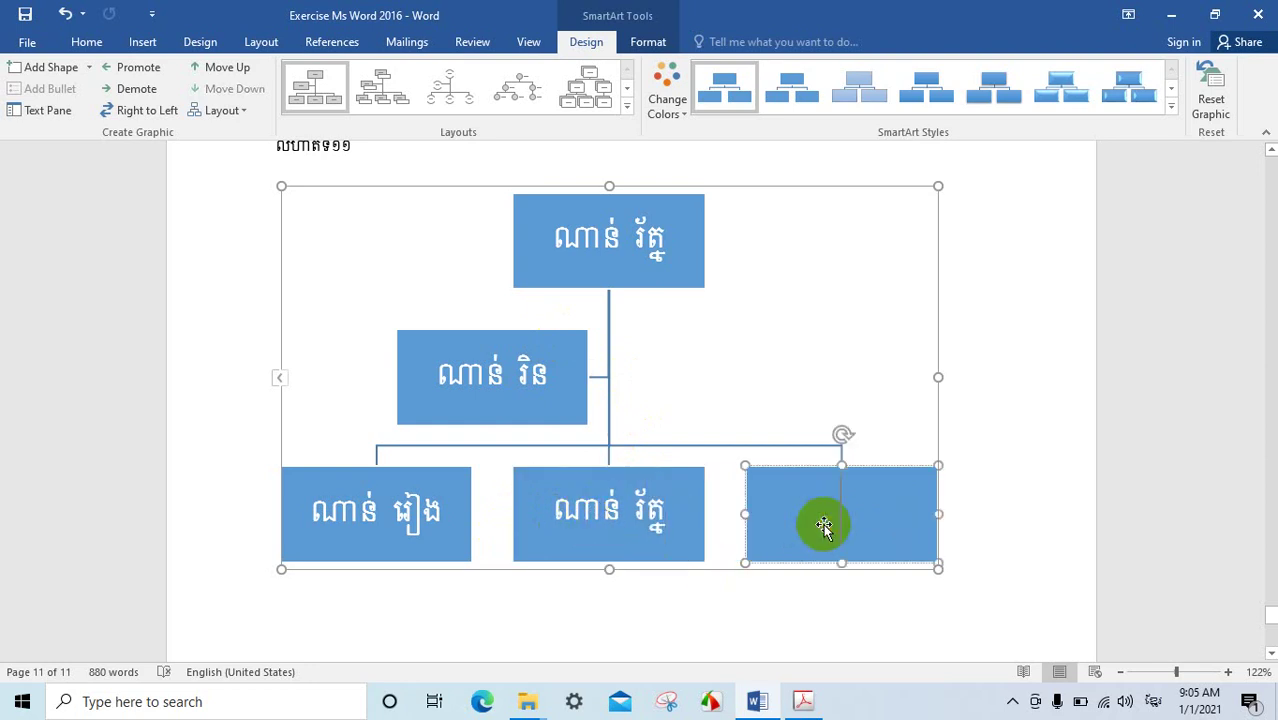
- Correct the second word of the lower-left name and enter a Khmer name in the bottom-right box
left_click(392, 514)
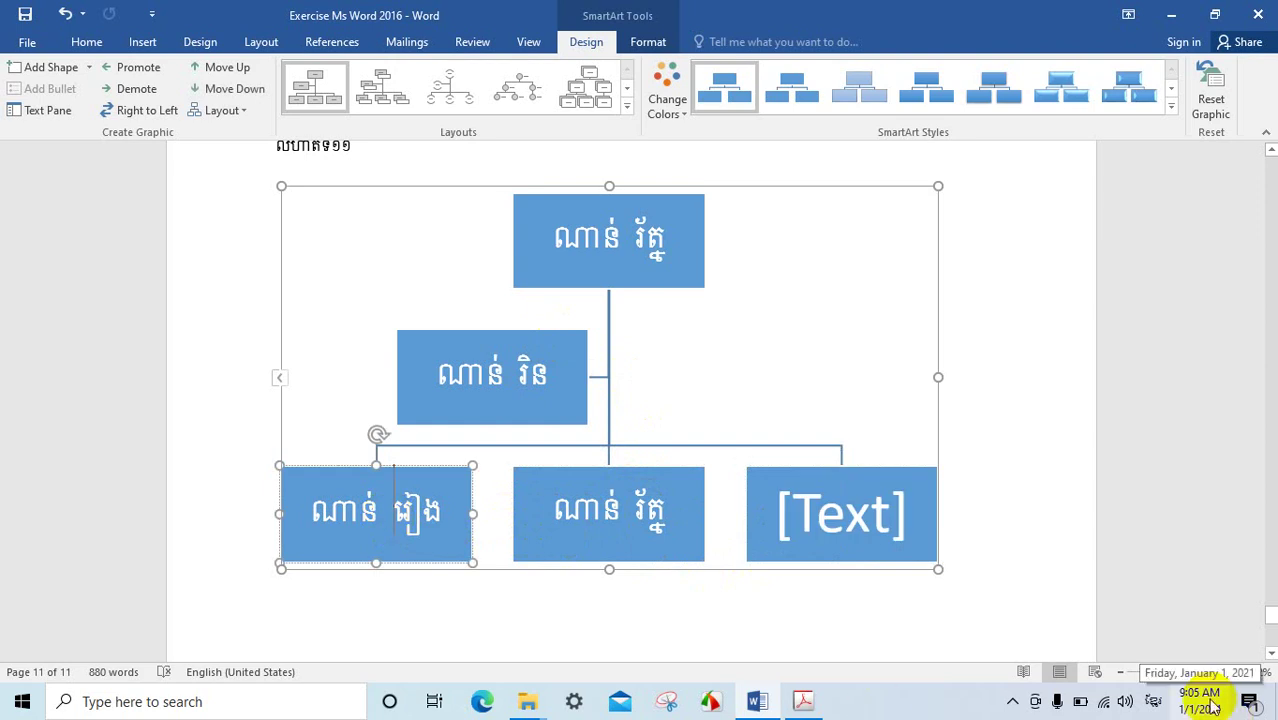
key("BackSpace")
key("BackSpace")
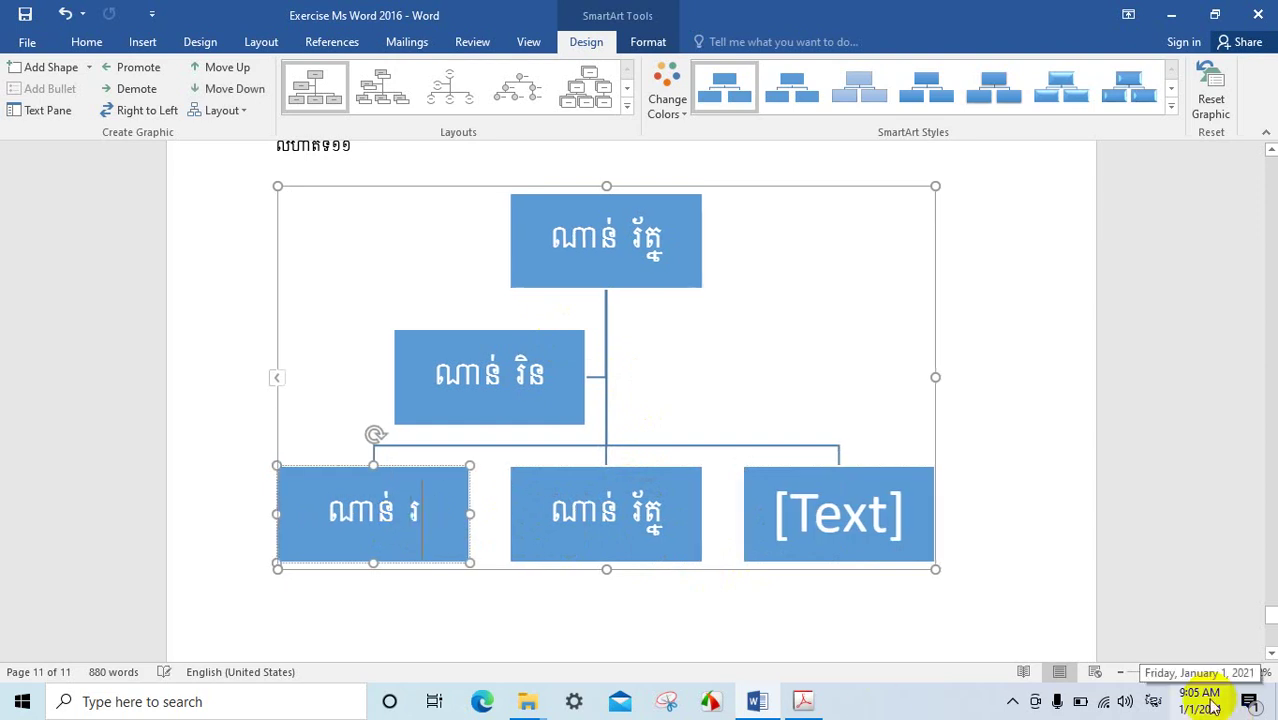
key("BackSpace")
key("BackSpace")
type("រិន")
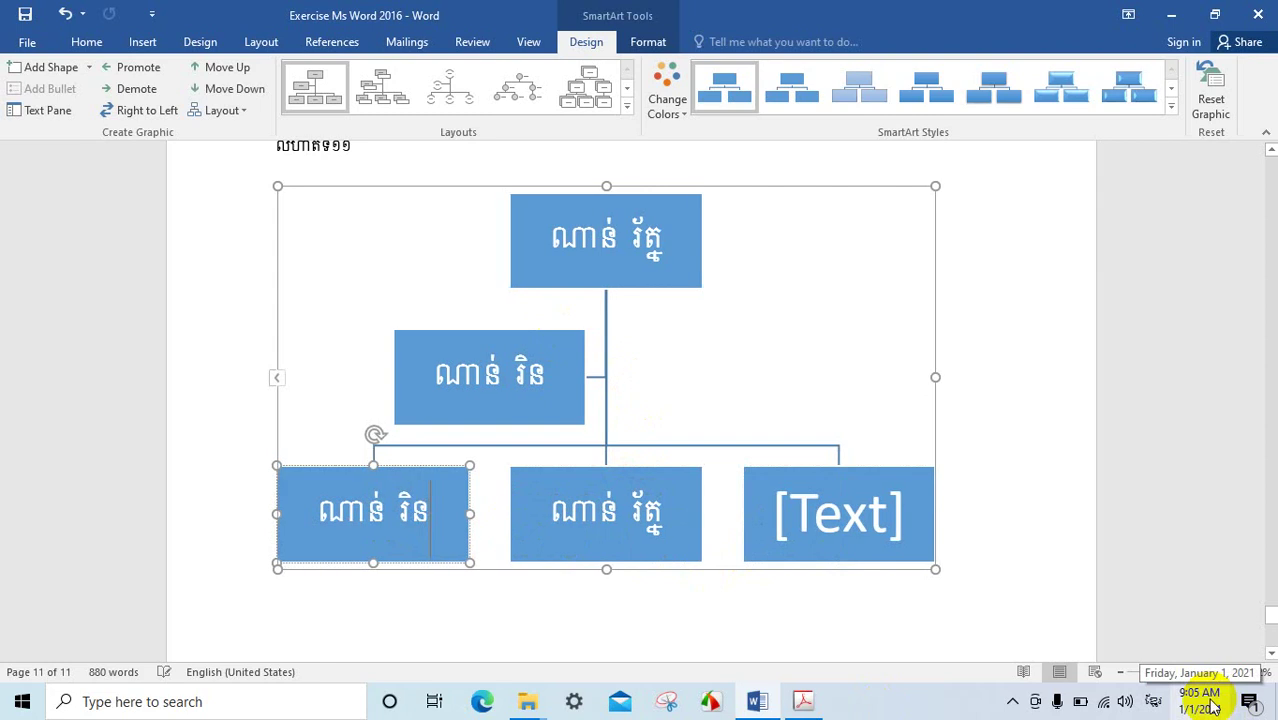
left_click(879, 514)
type("ណាន")
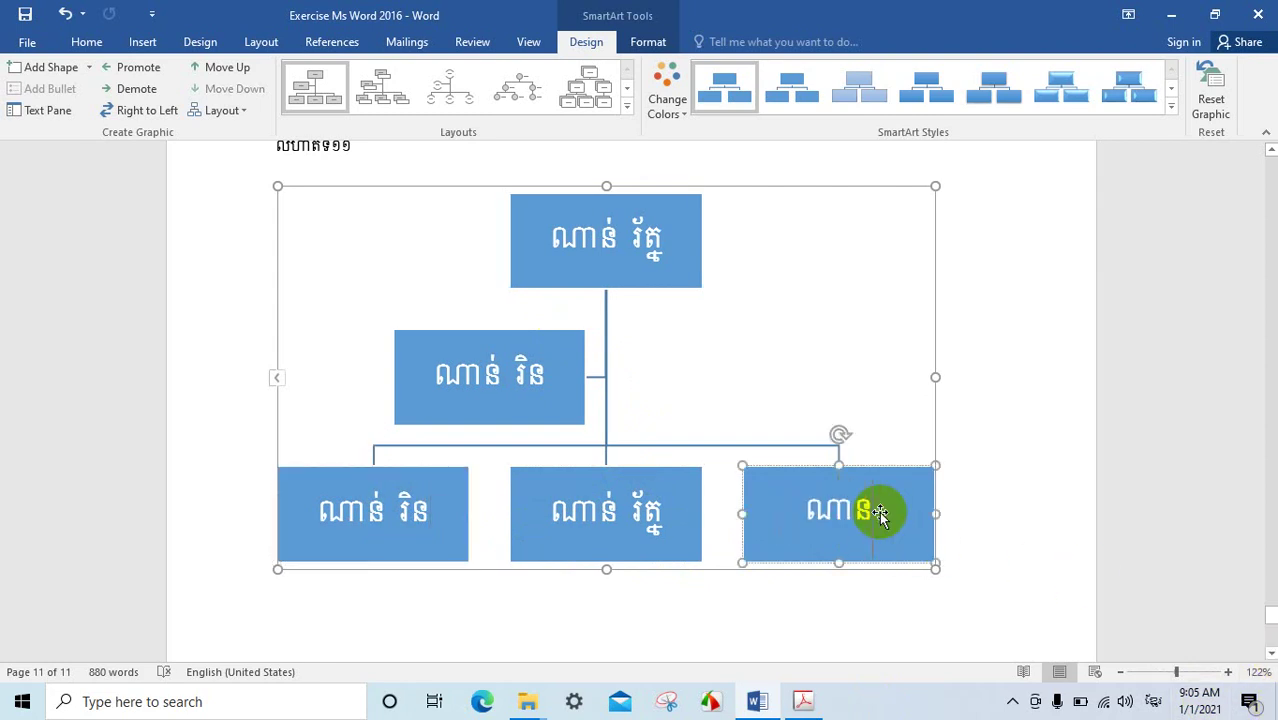
type("់ រិ")
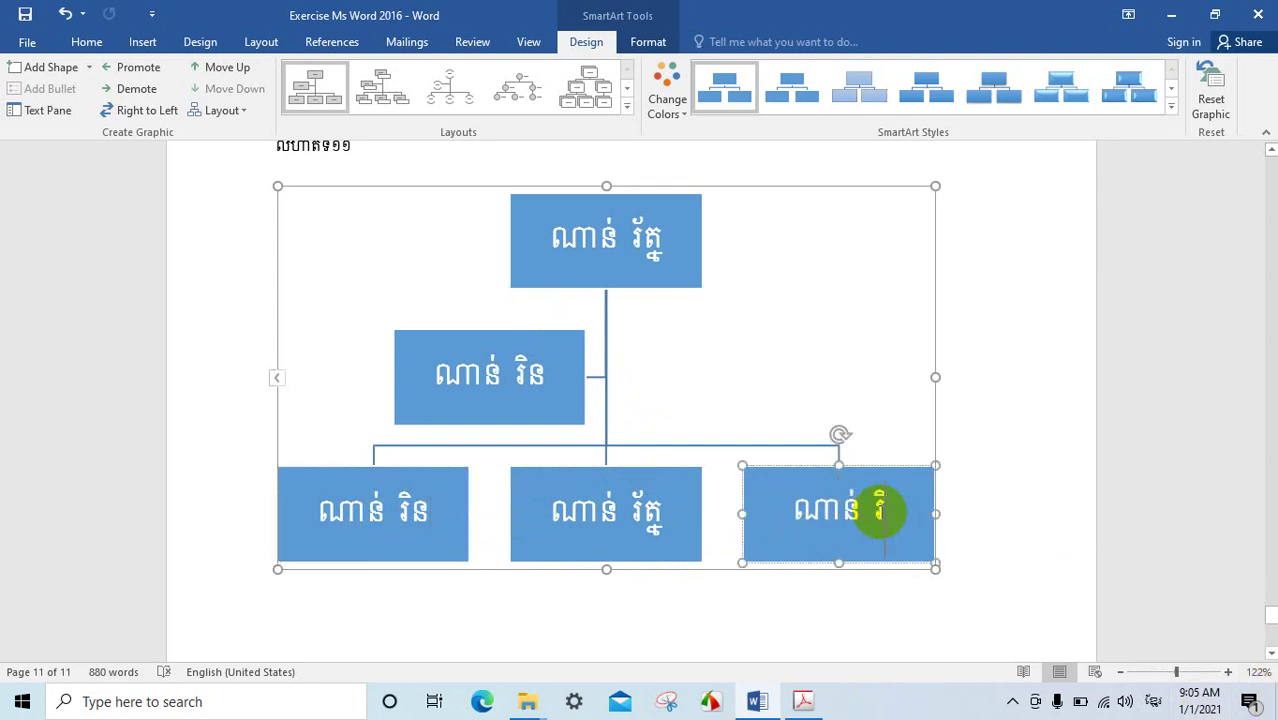
type("ៀង")
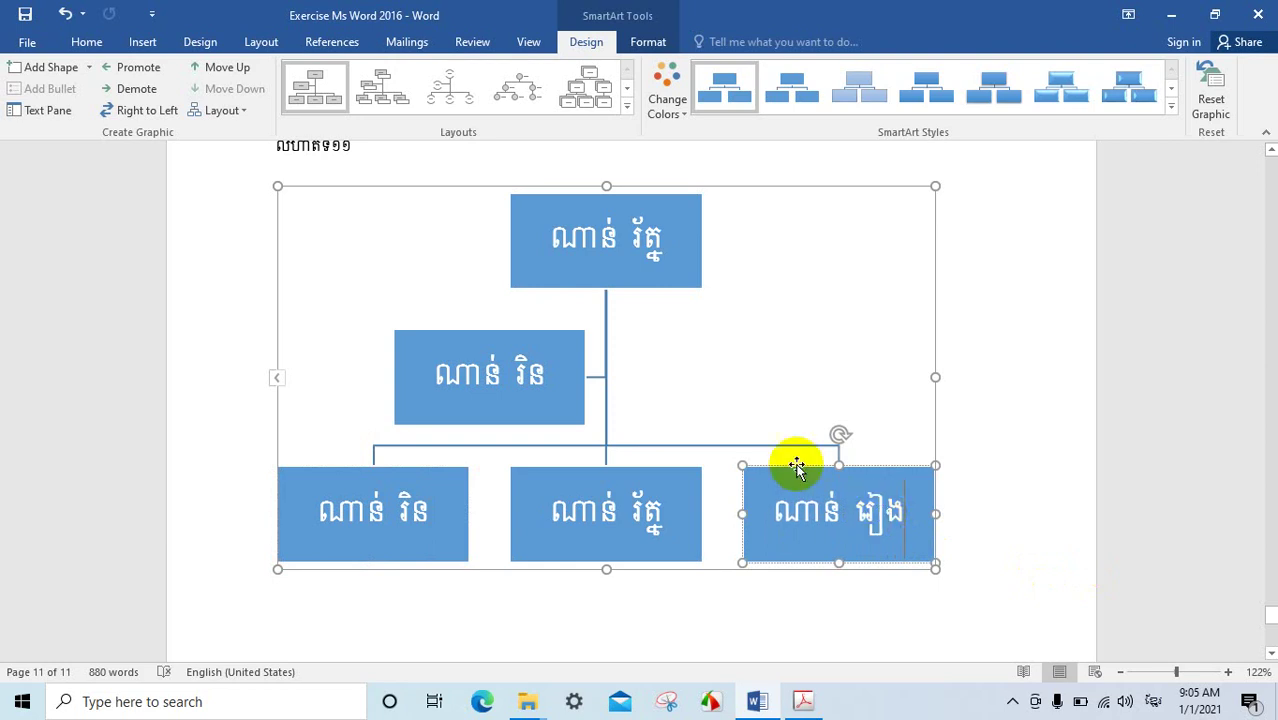
- Replace the names in the top box and the second box with new Khmer names
left_click(612, 237)
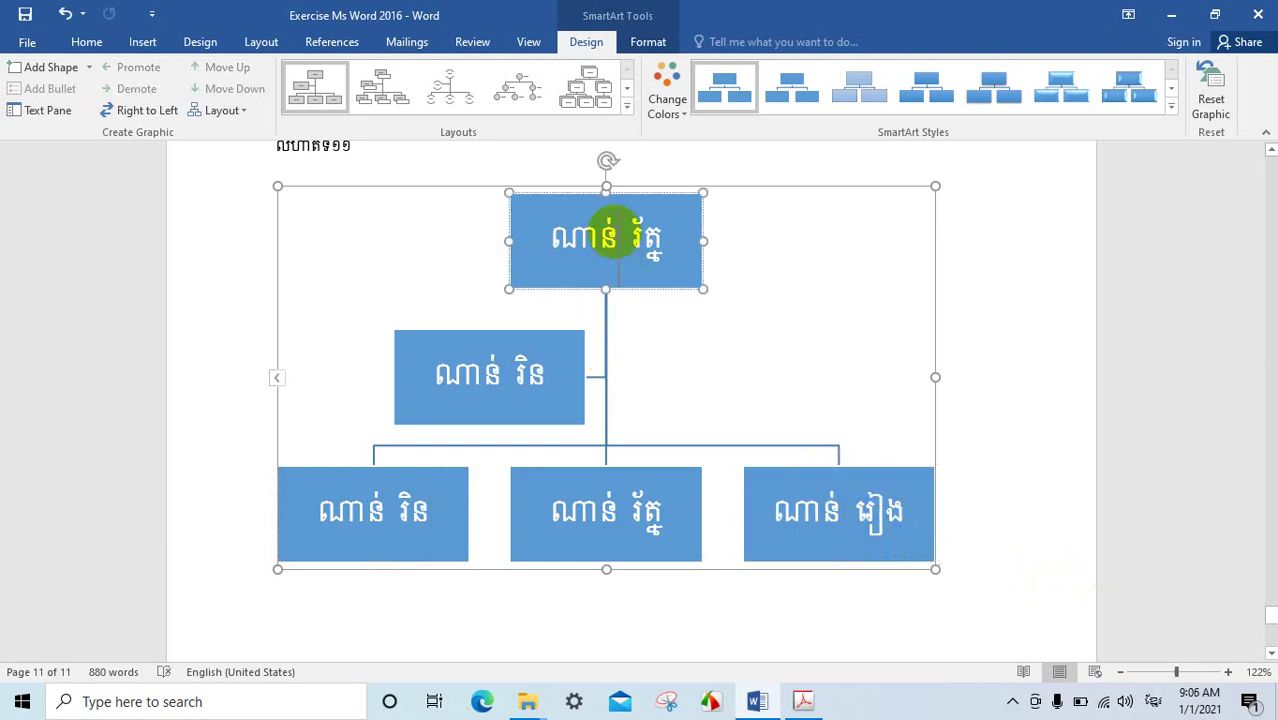
triple_click(614, 238)
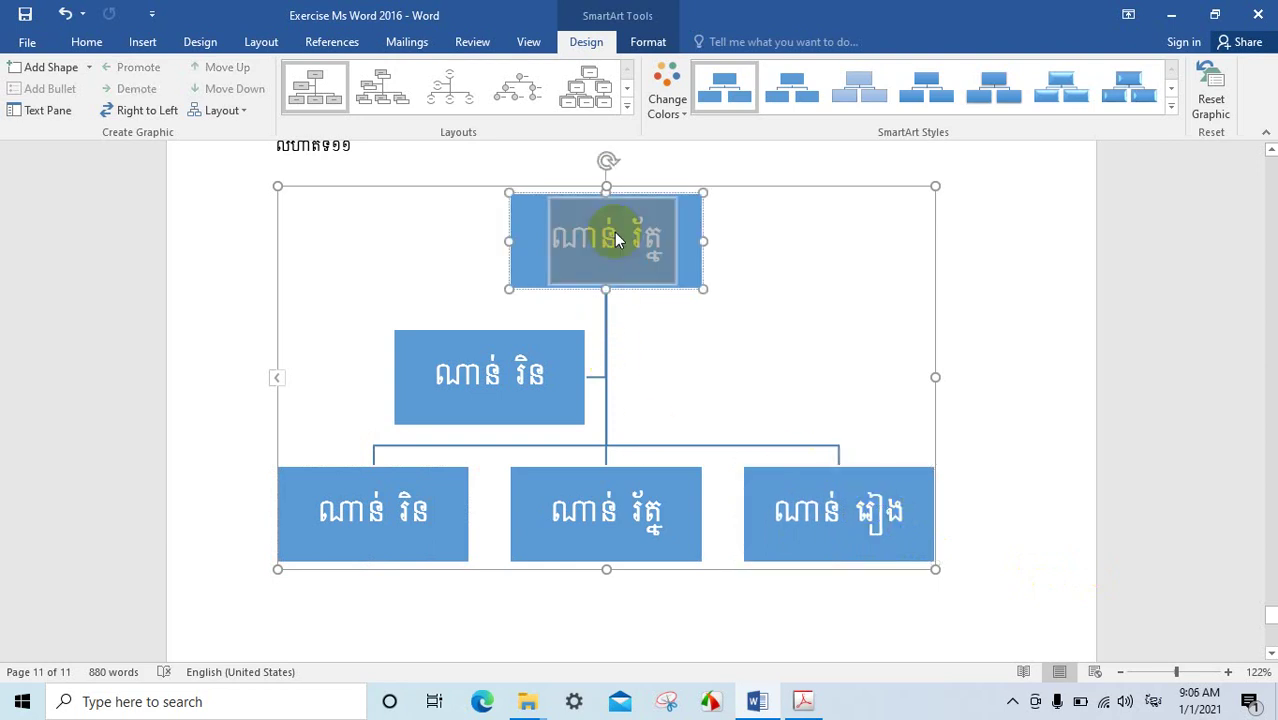
type("ញ៉")
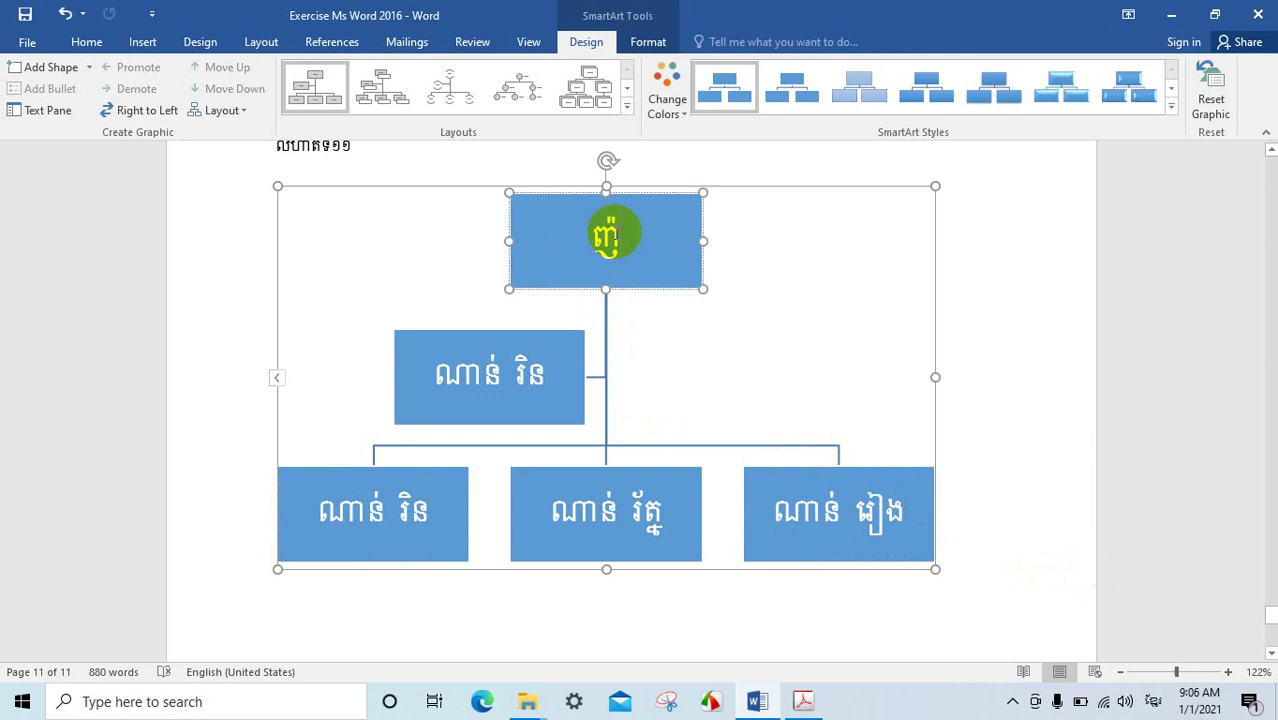
type("ៀត")
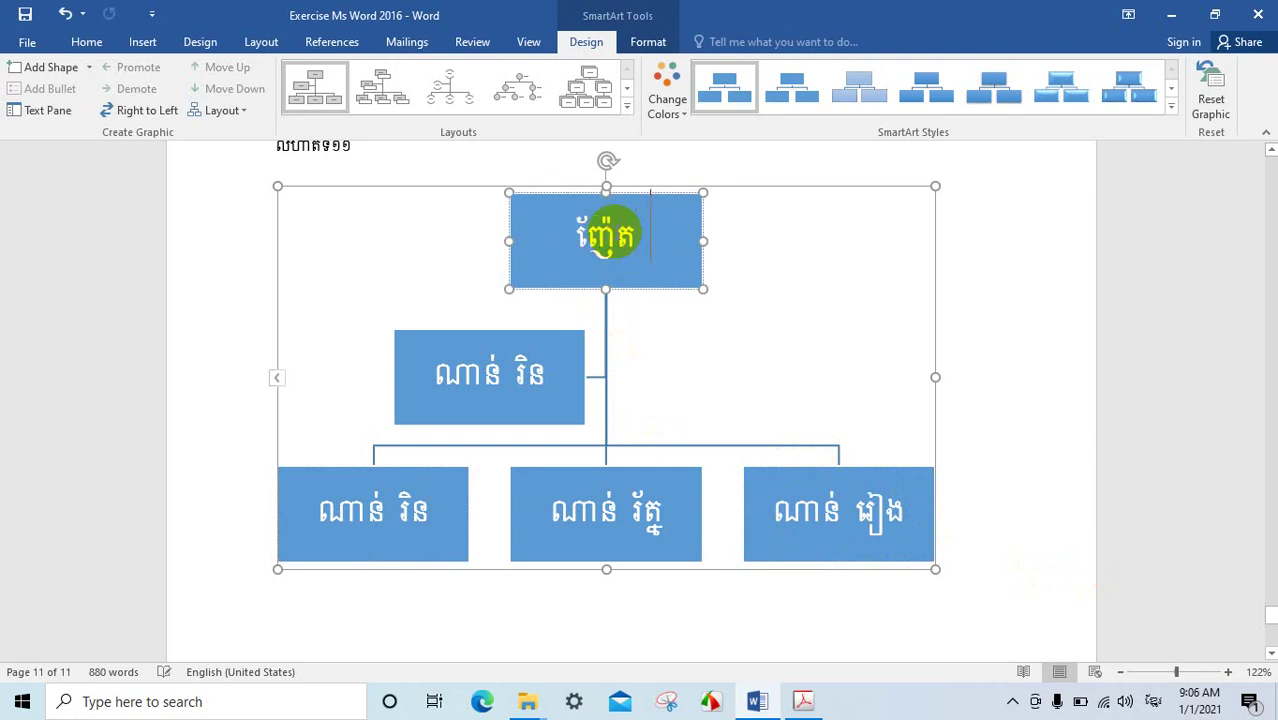
type(" ភាព")
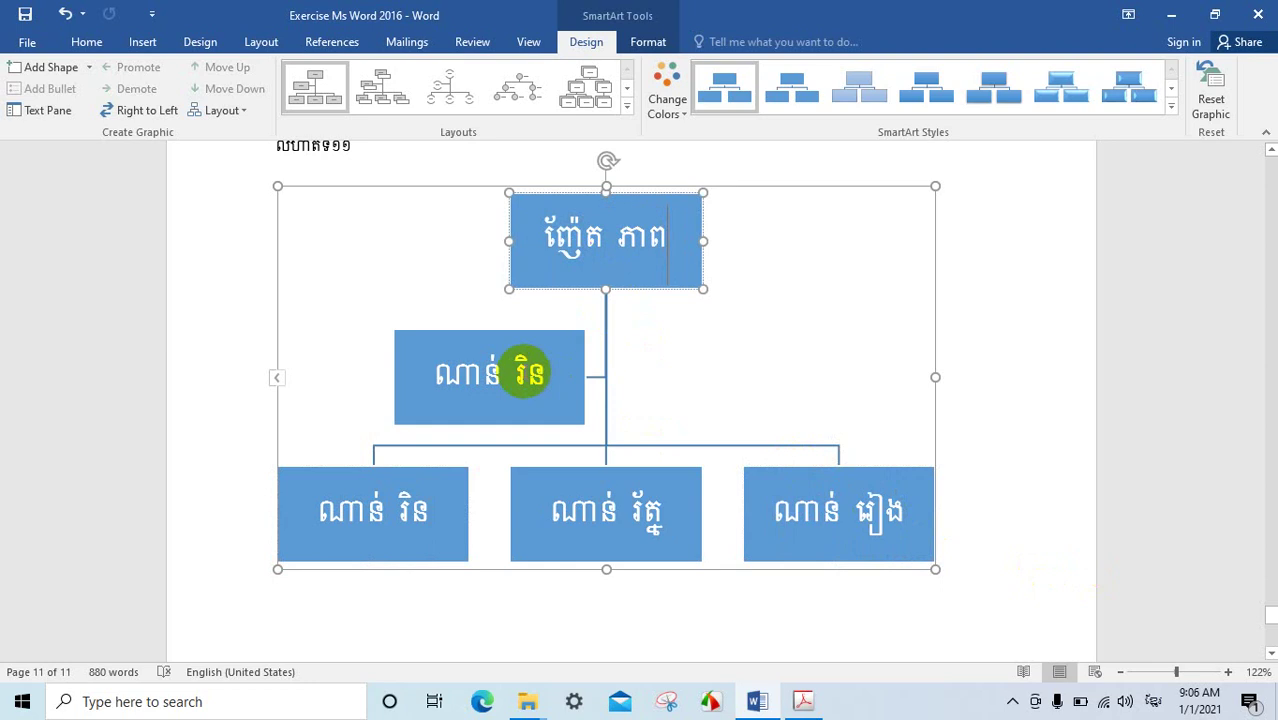
left_click(528, 373)
triple_click(529, 375)
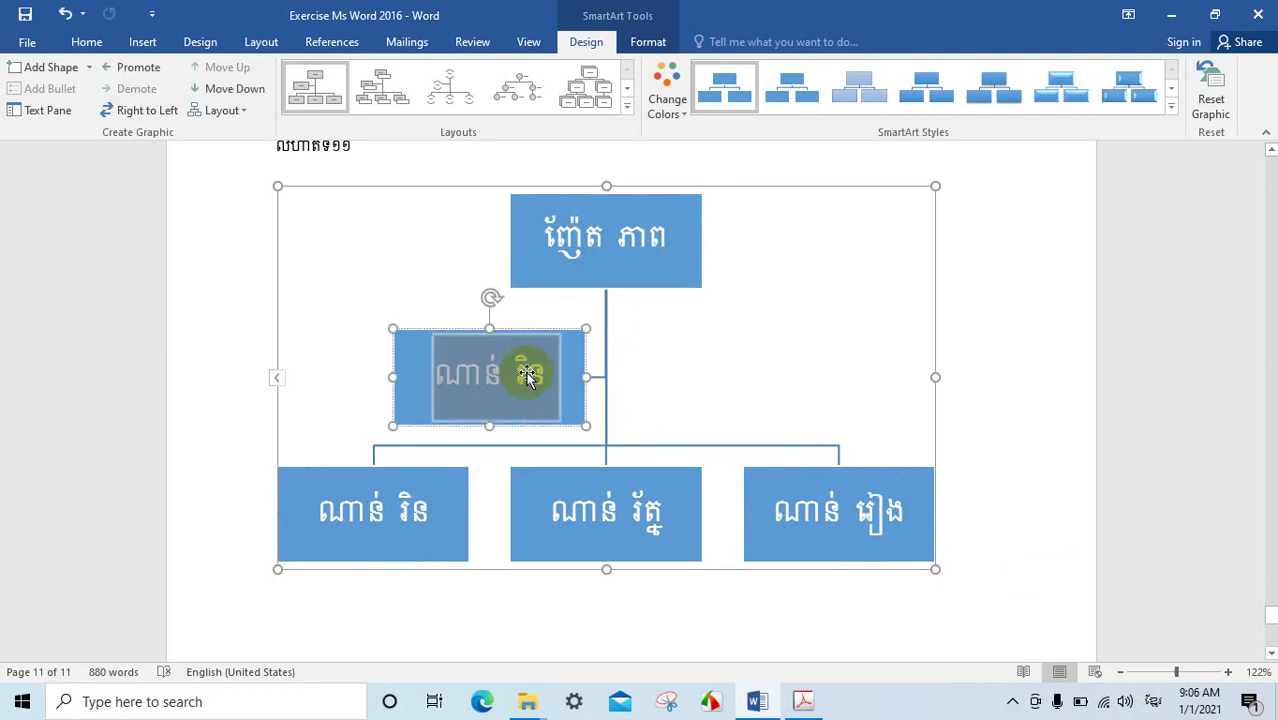
type("អែ សឿ")
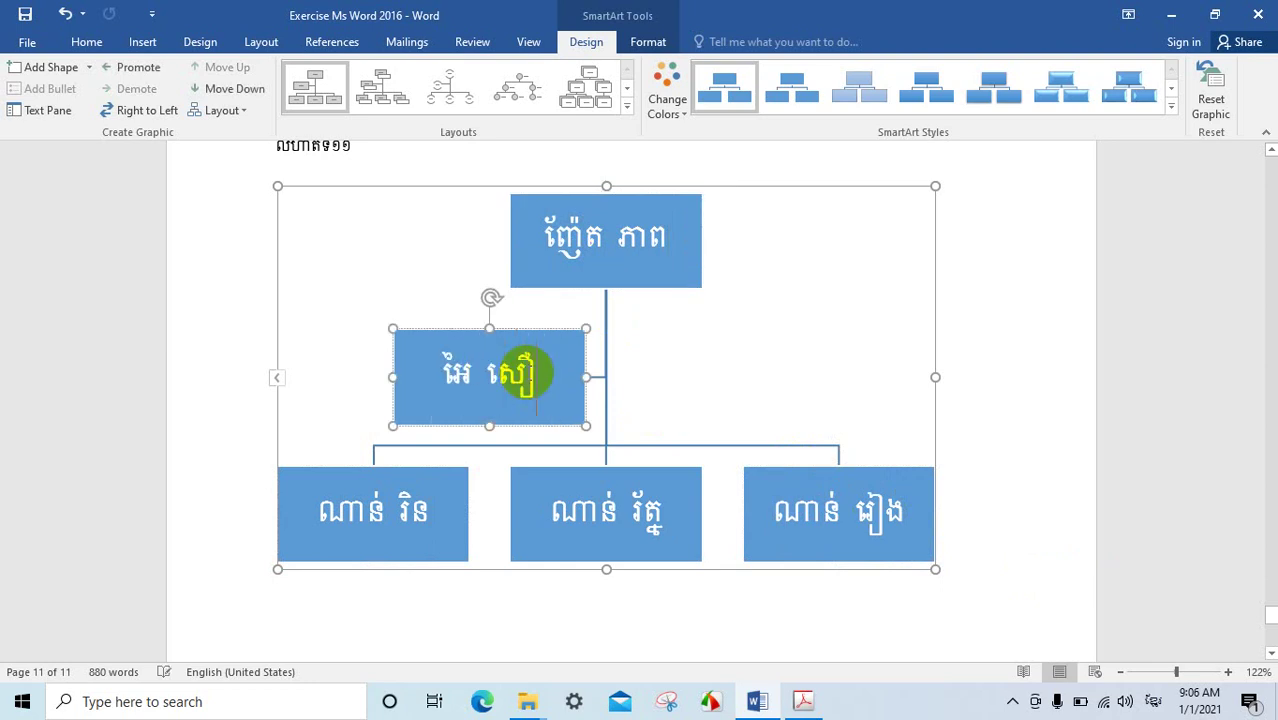
type("ន")
left_click(660, 512)
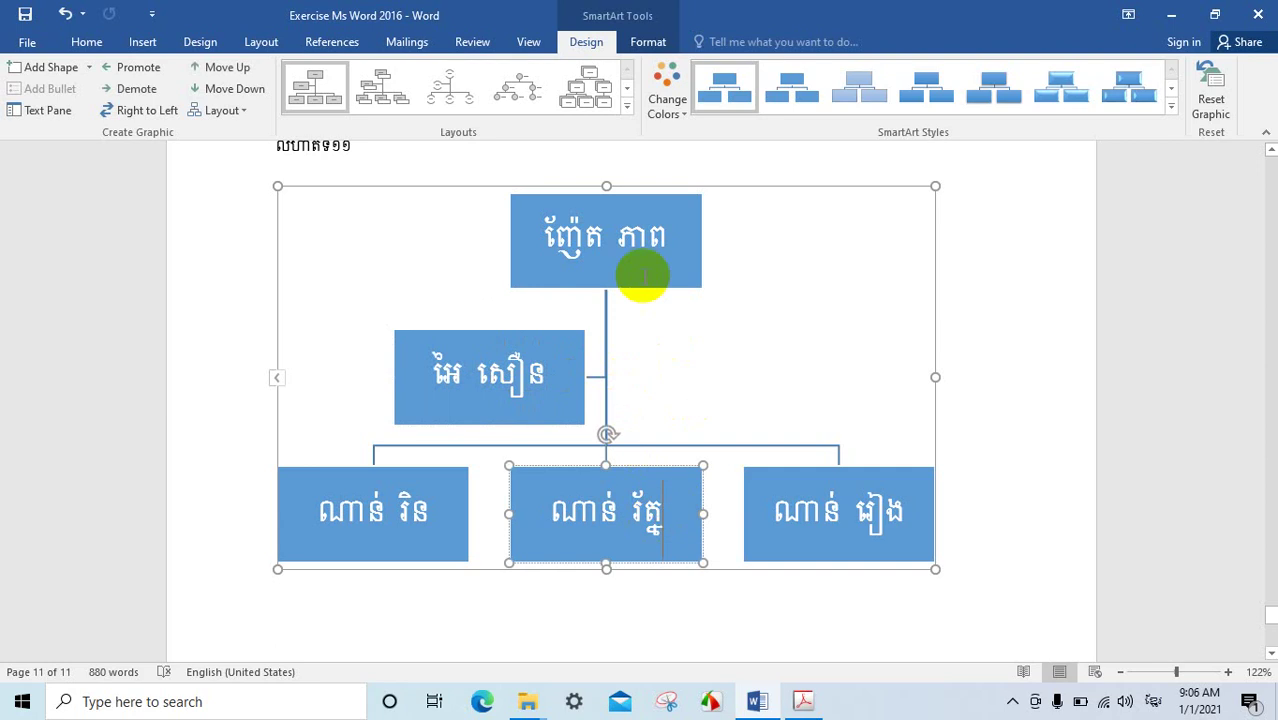
left_click(803, 701)
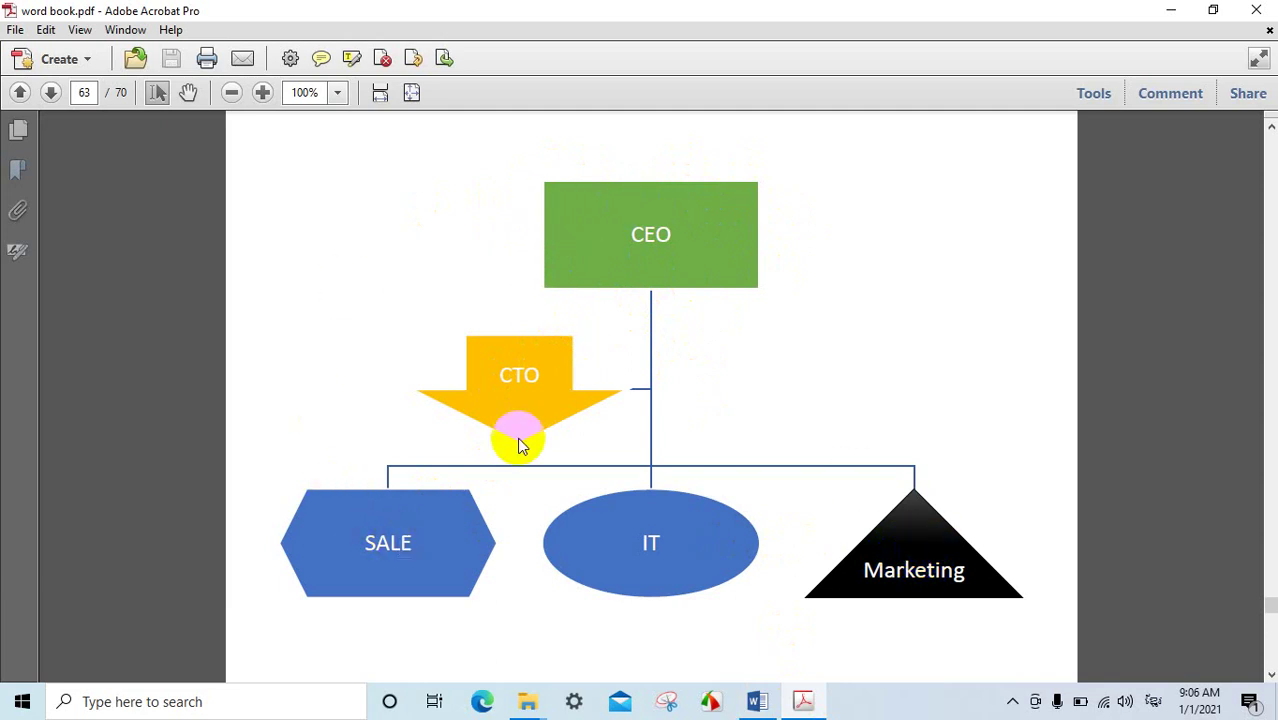
left_click(757, 701)
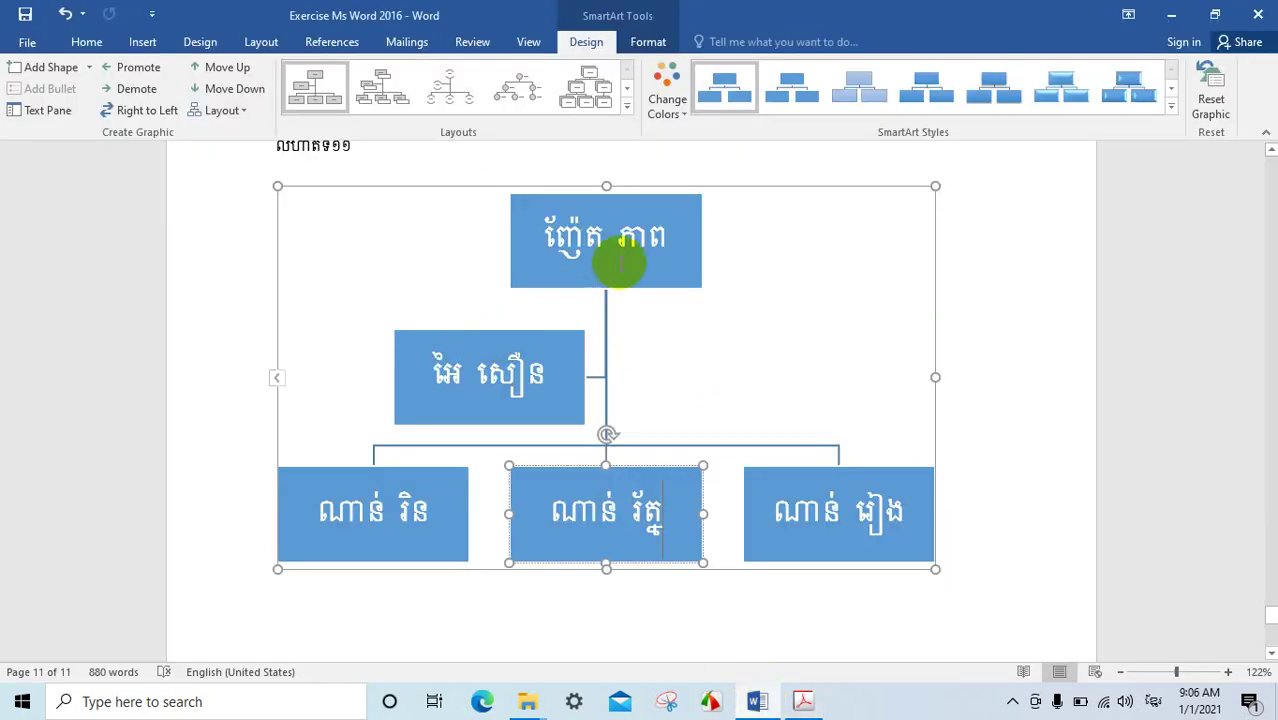
- Change the top box to the wavy Punched Tape shape and fill it Light Green
left_click(645, 203)
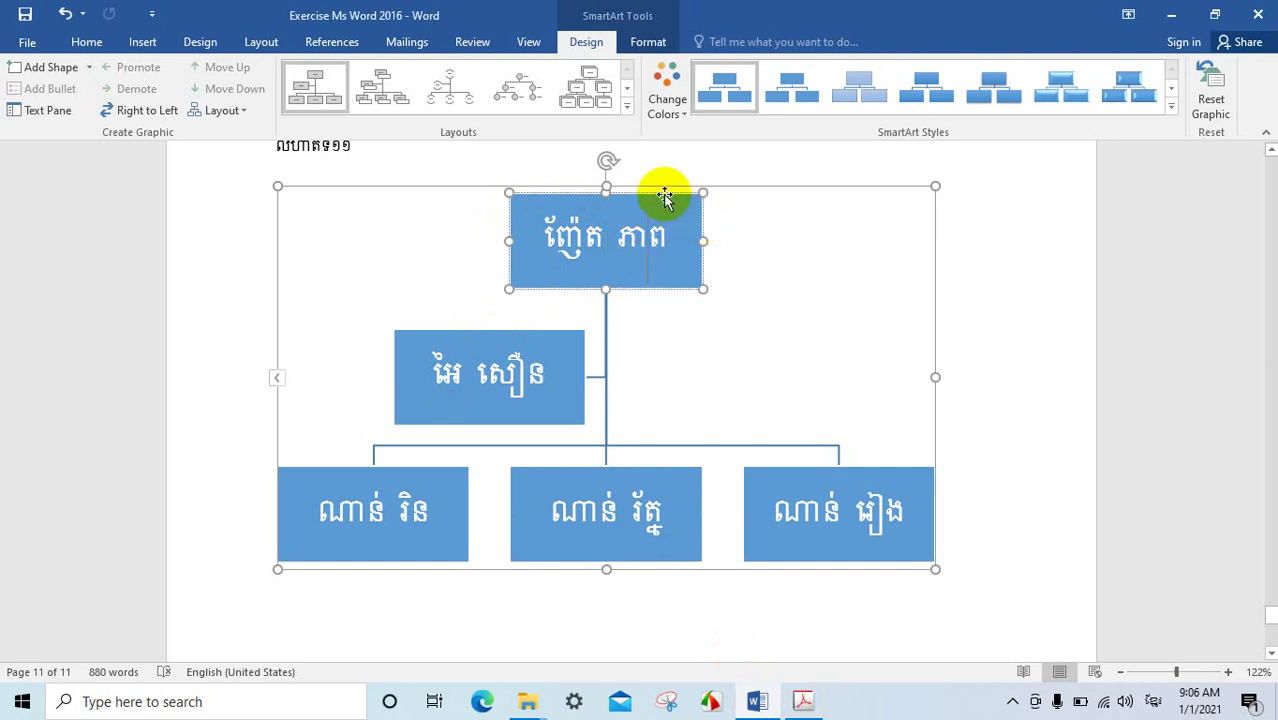
left_click(551, 191)
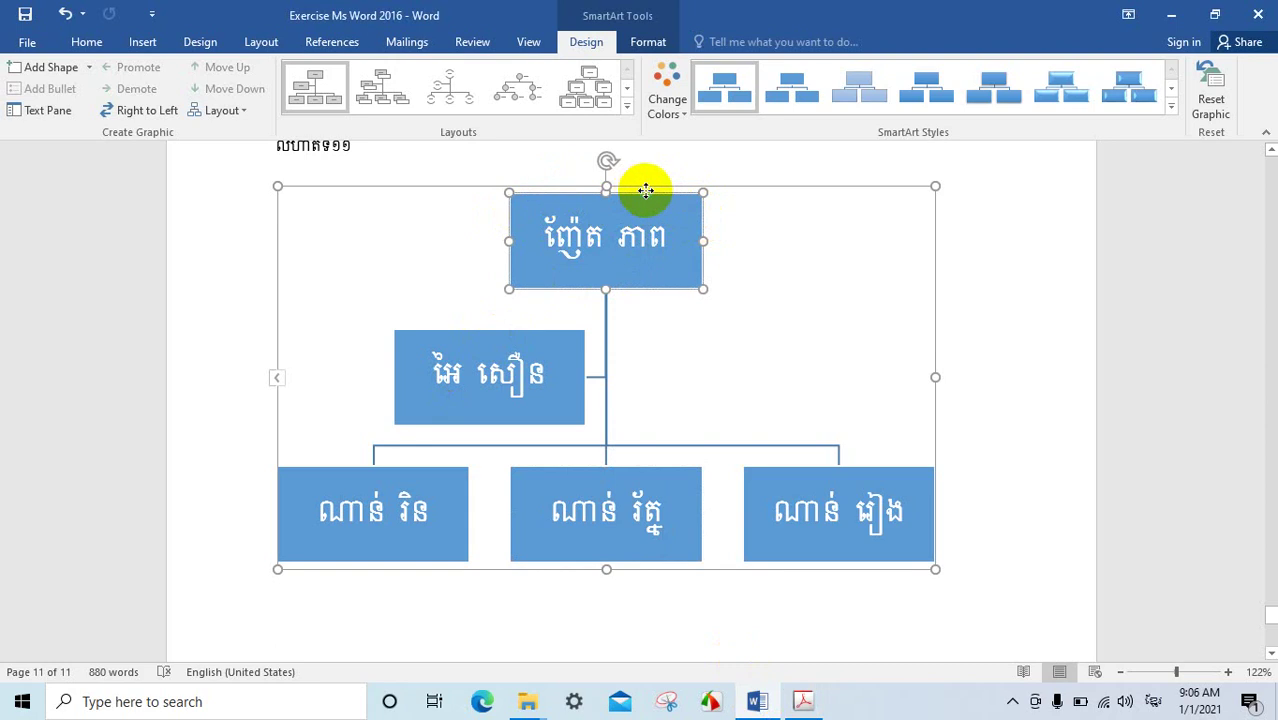
right_click(646, 190)
mouse_move(748, 352)
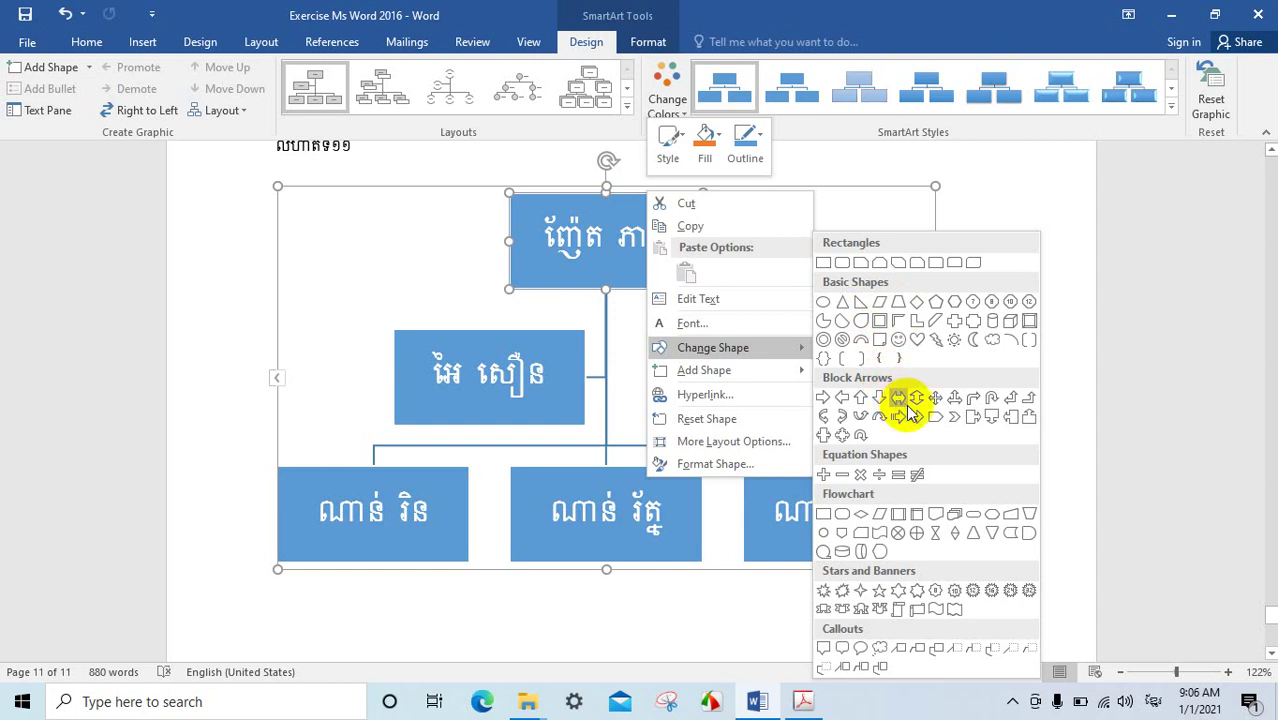
left_click(879, 531)
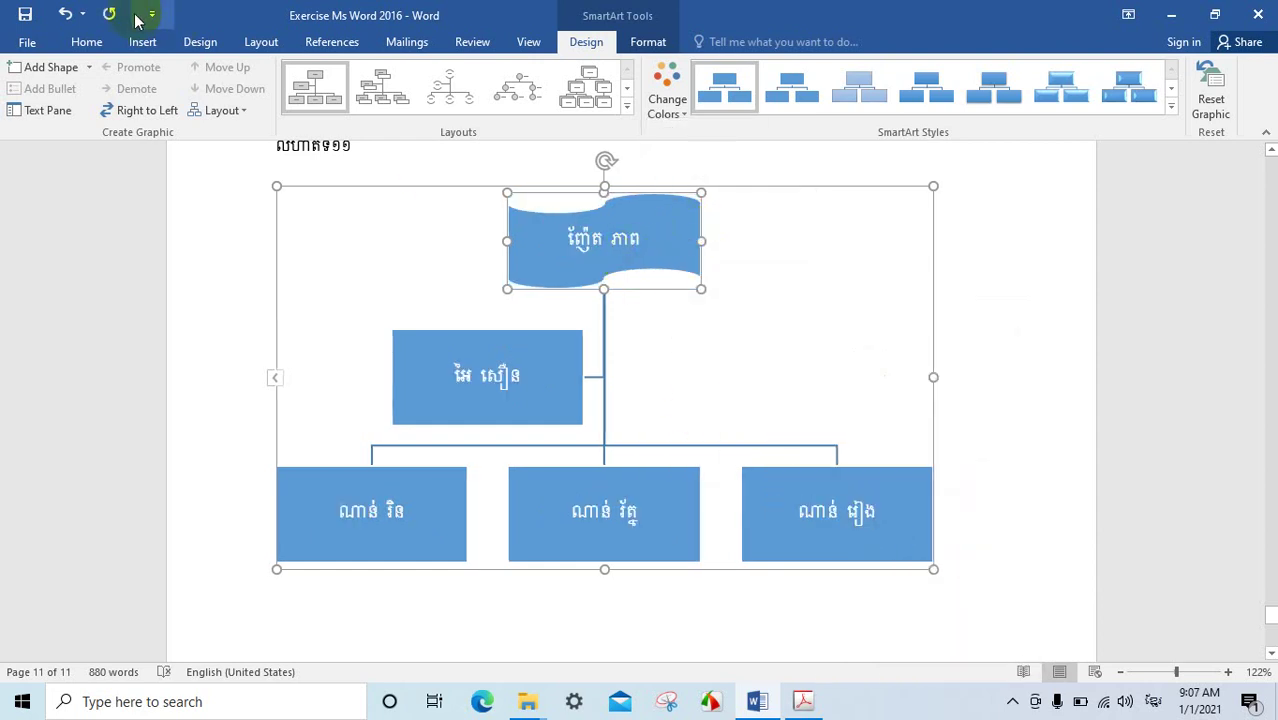
left_click(641, 43)
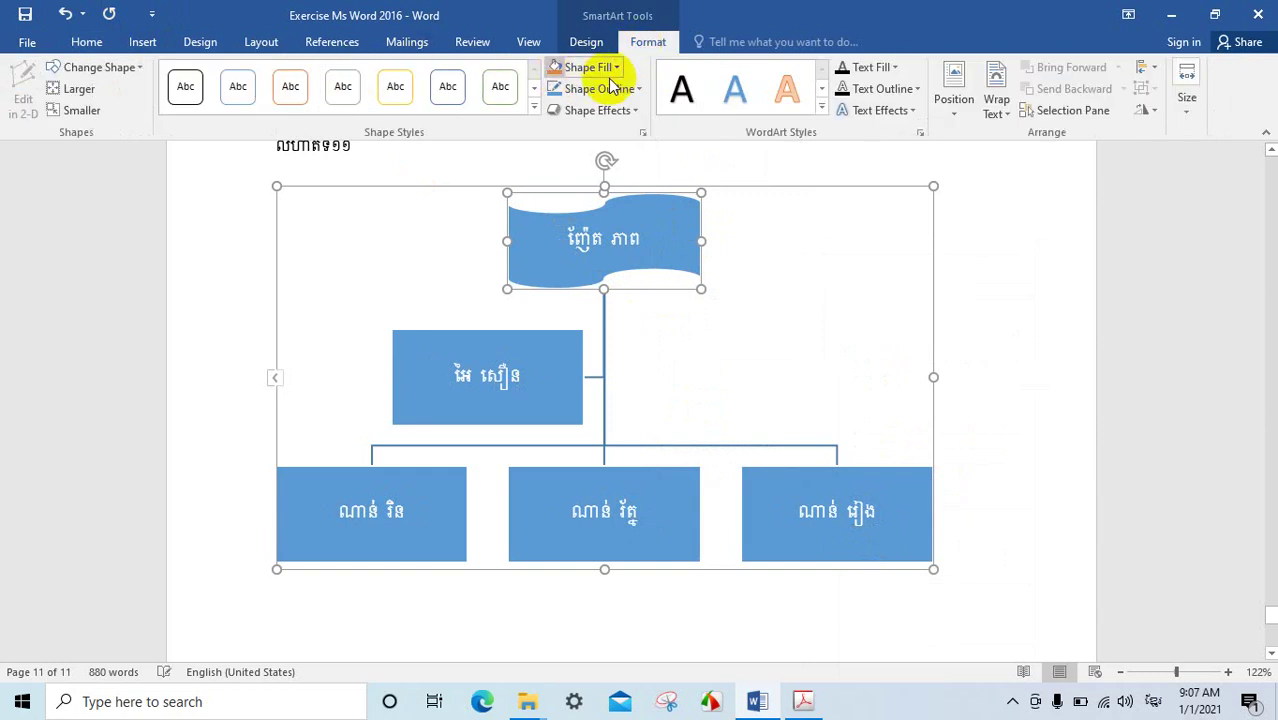
left_click(617, 68)
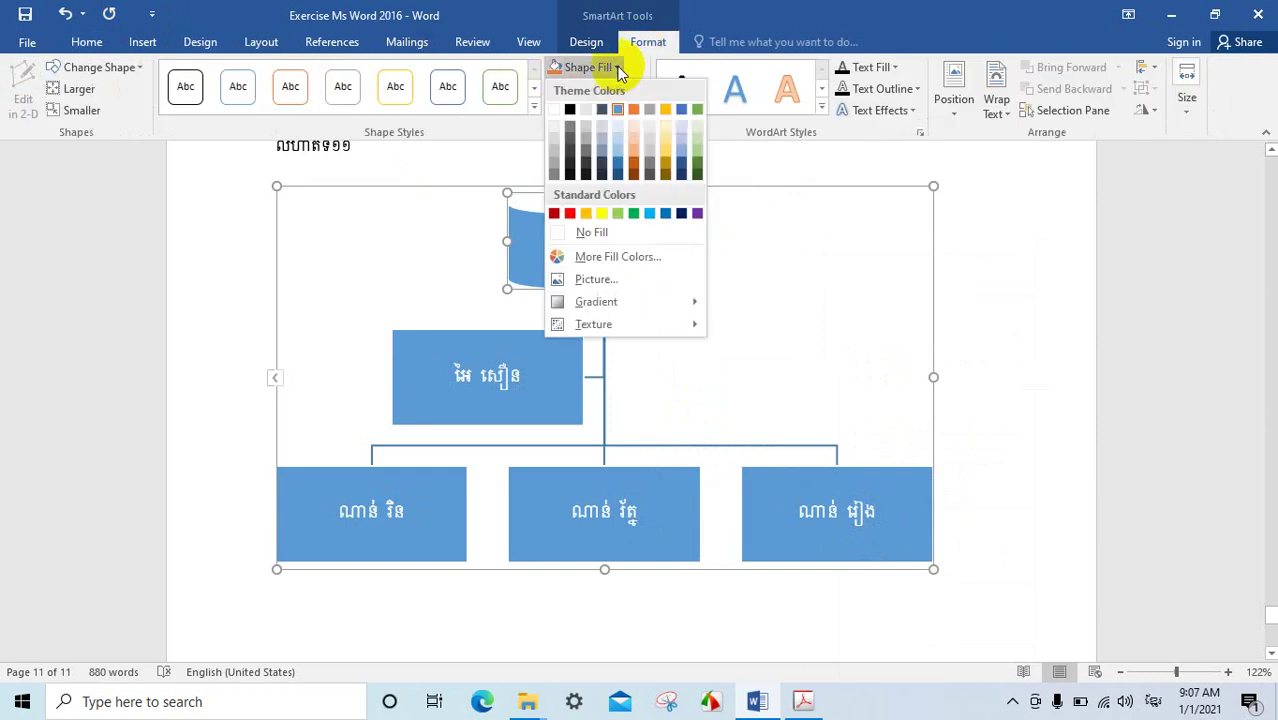
left_click(618, 214)
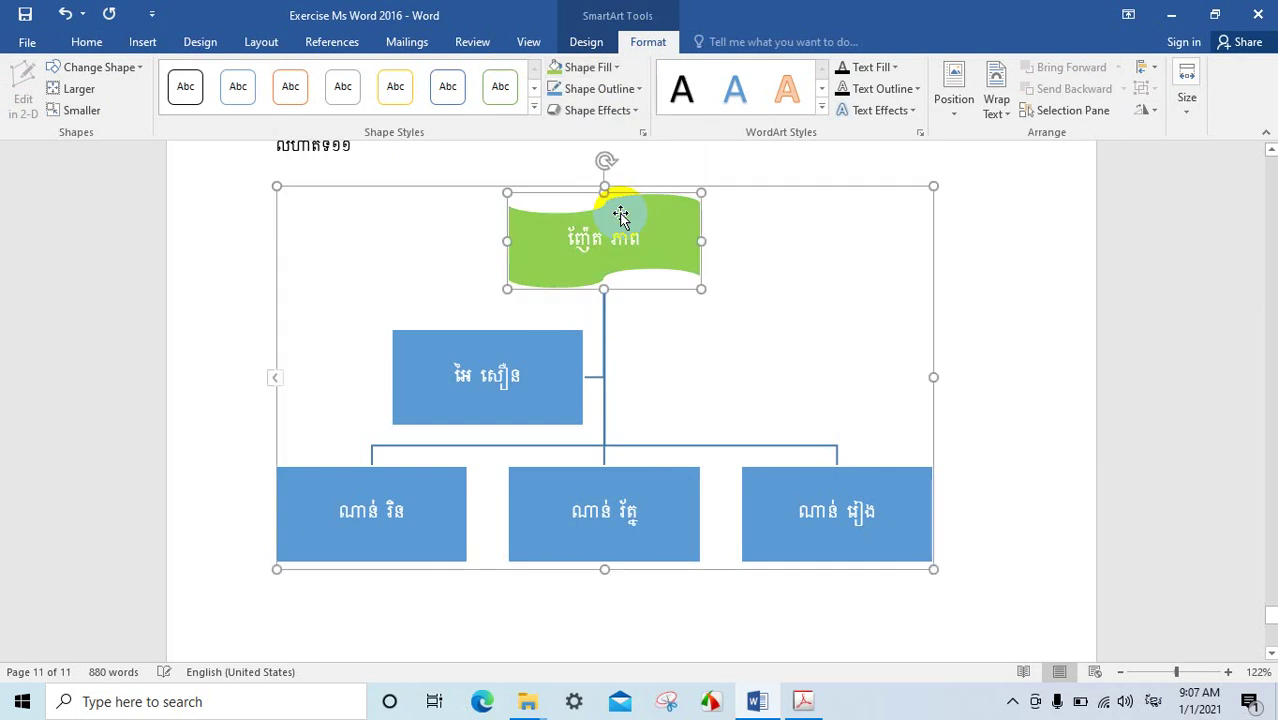
left_click(520, 379)
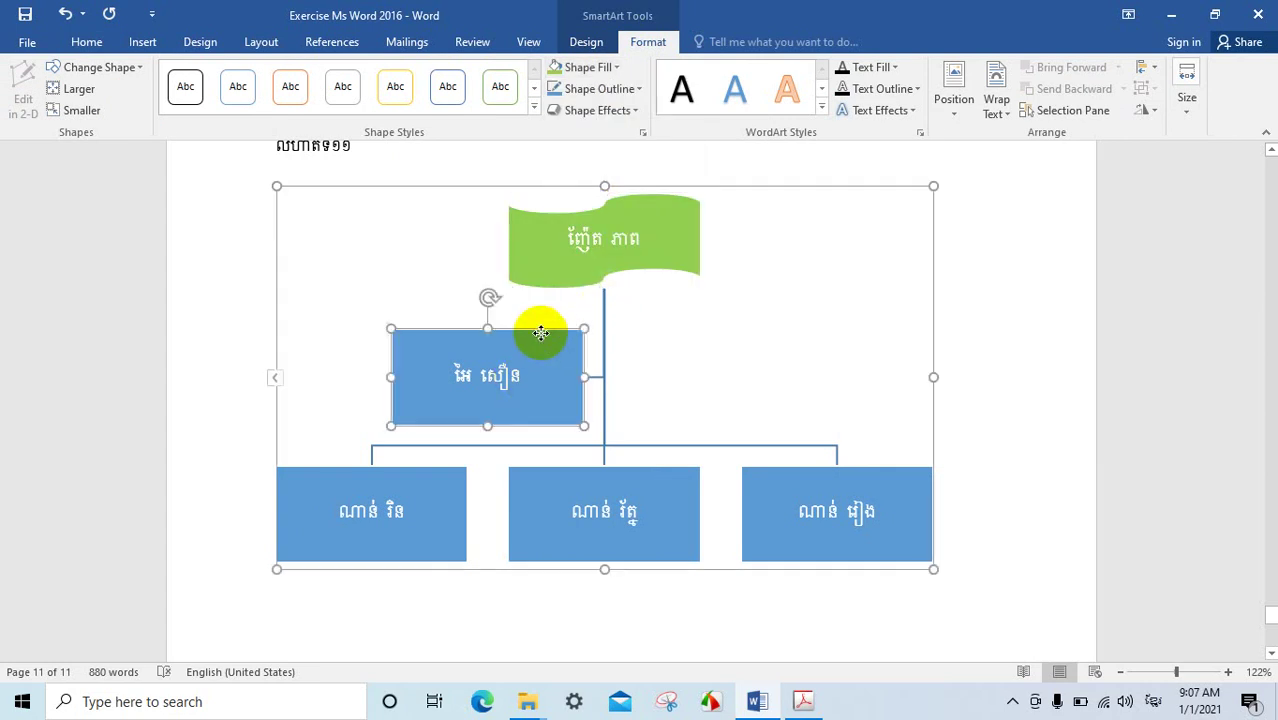
- Make the second-level box a Flowchart: Magnetic Disk cylinder filled Light Blue
right_click(542, 336)
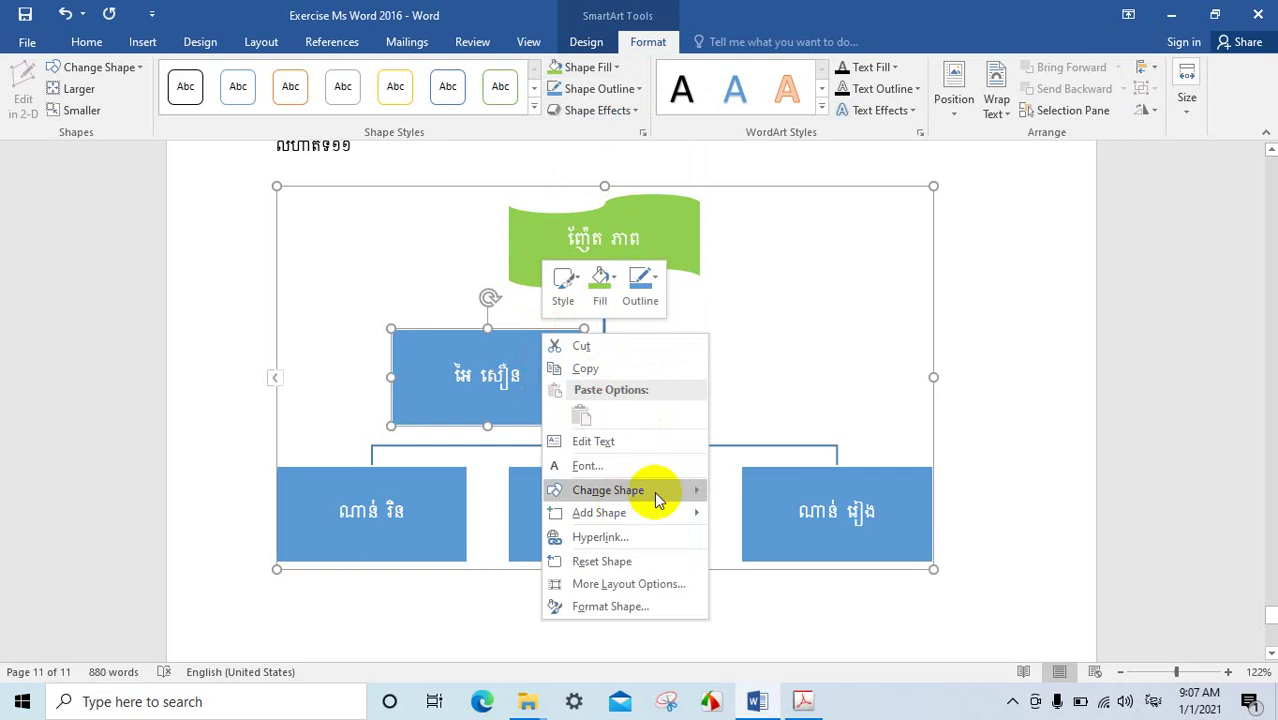
mouse_move(655, 491)
left_click(737, 551)
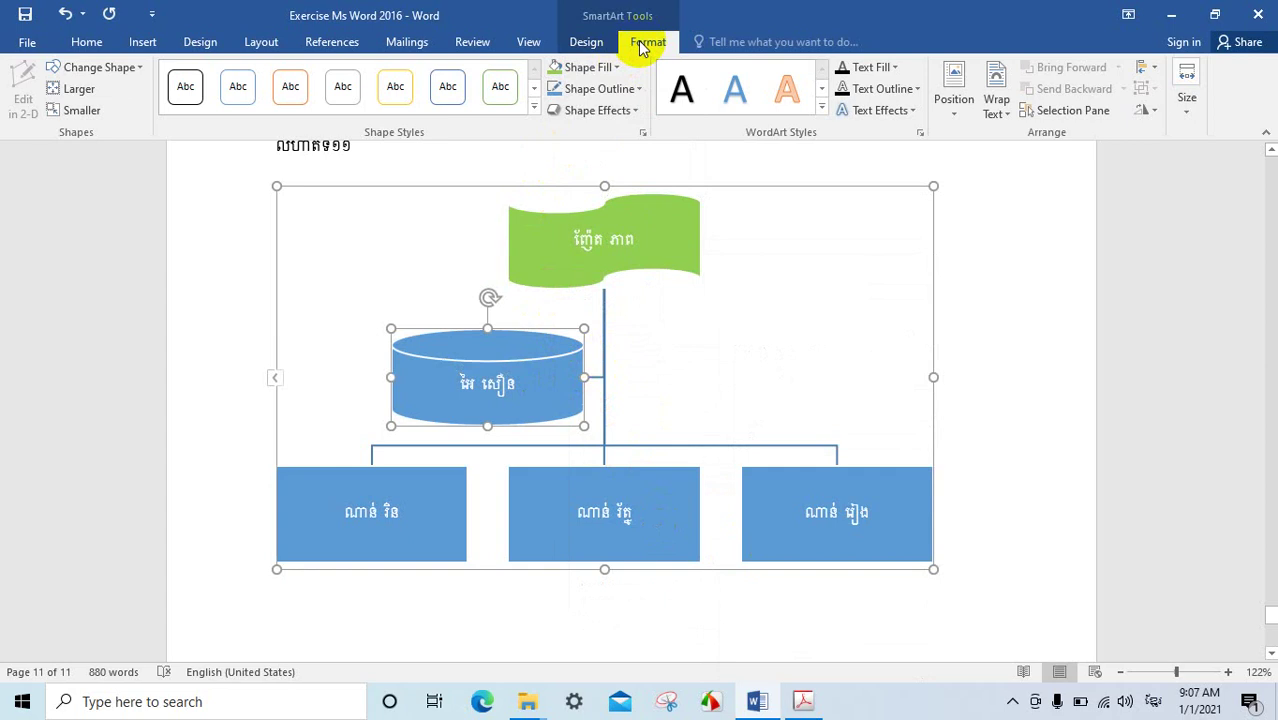
left_click(605, 67)
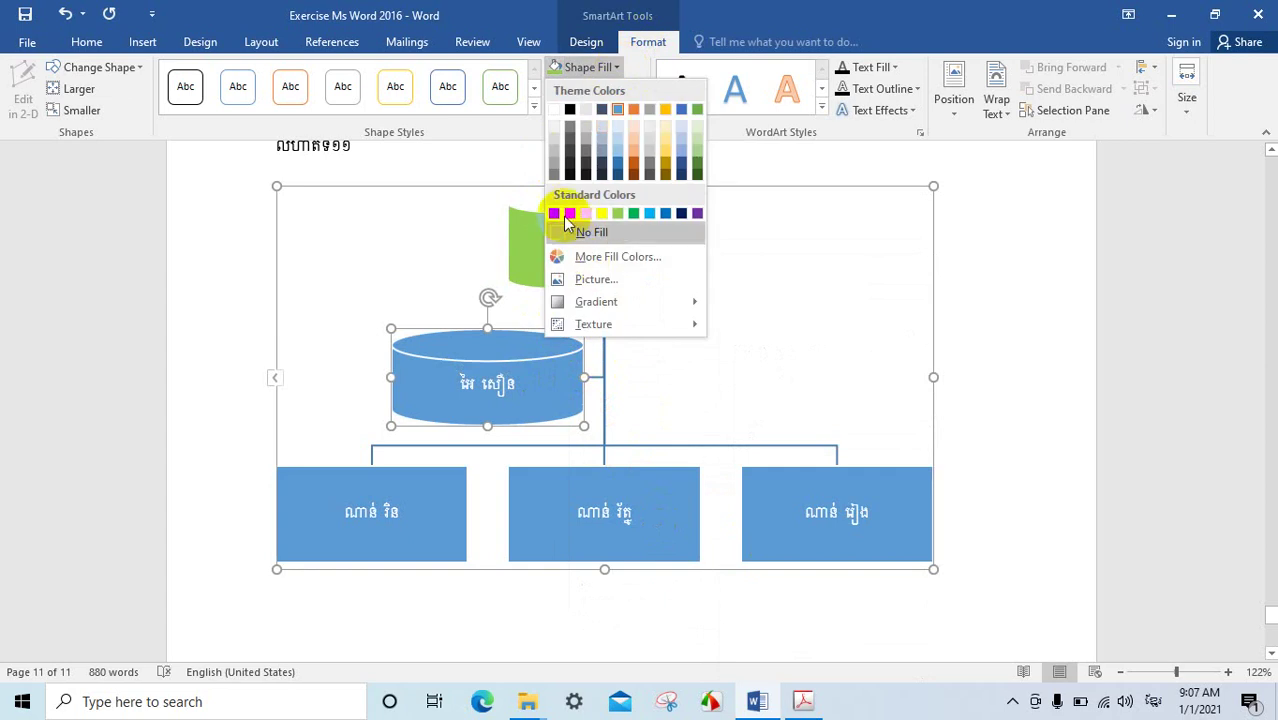
left_click(650, 215)
left_click(440, 538)
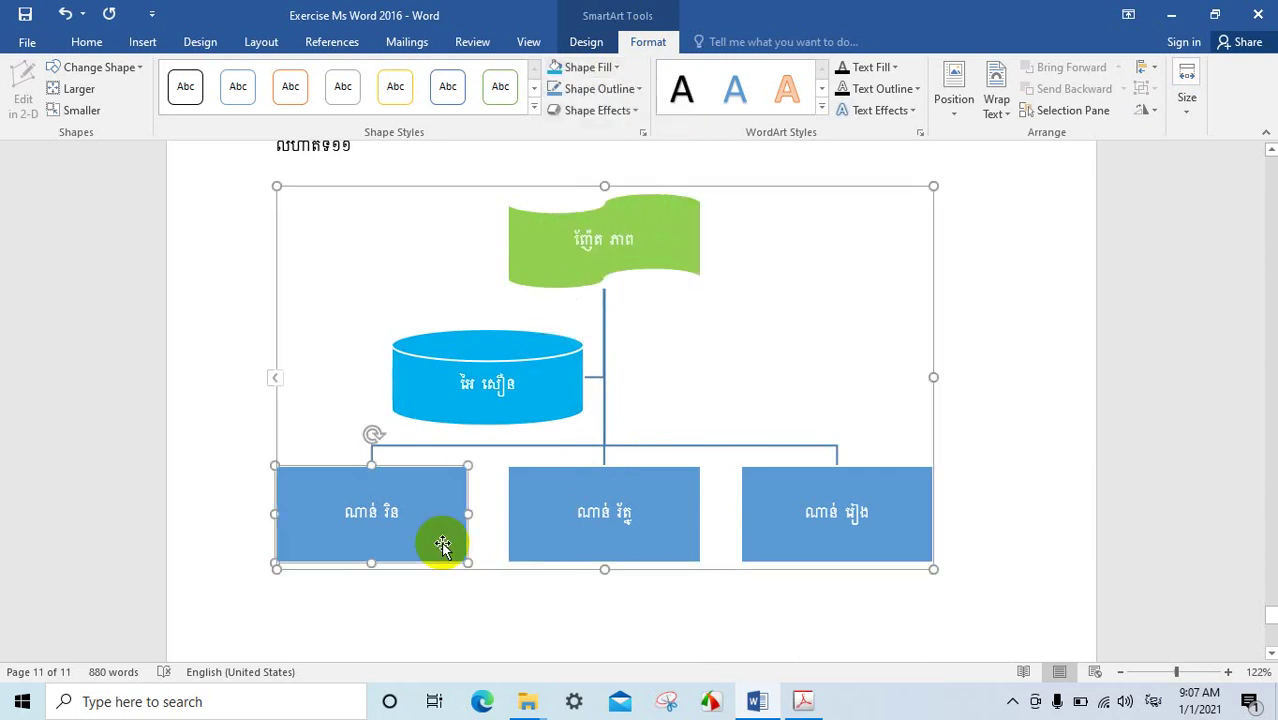
- Change the bottom-left box to a Cloud Callout shape filled dark orange
right_click(440, 472)
mouse_move(590, 344)
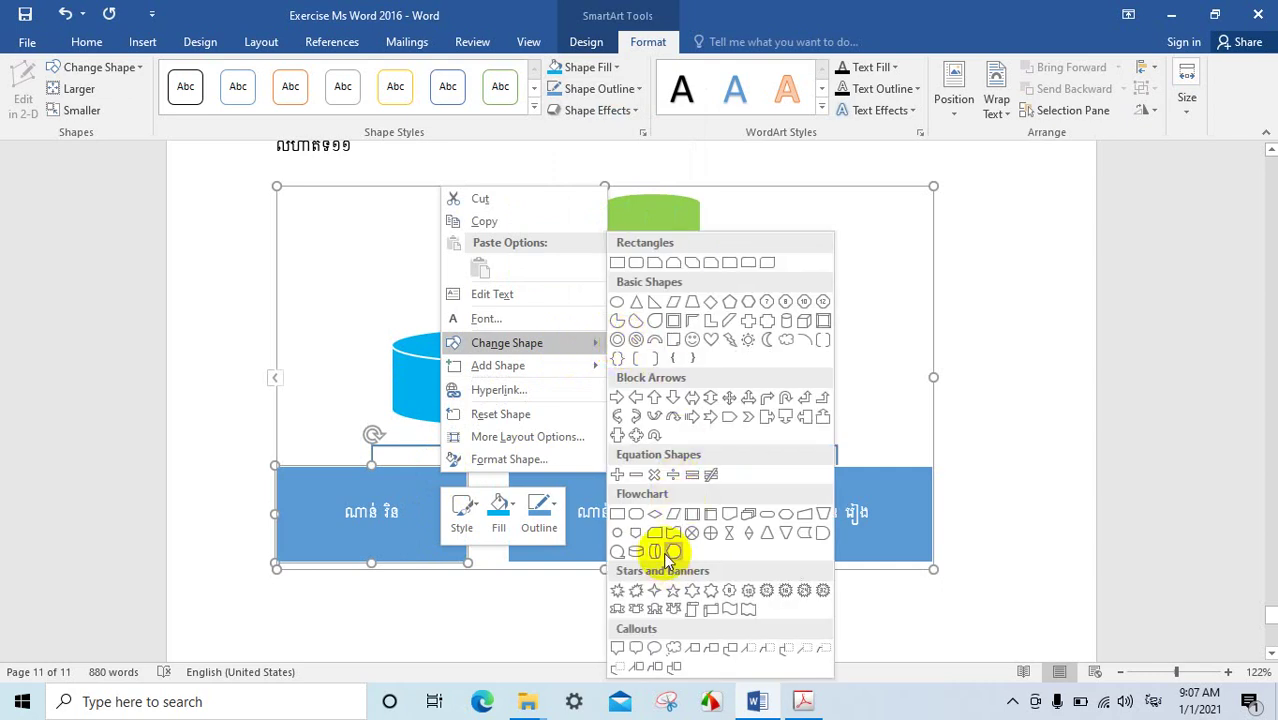
left_click(670, 648)
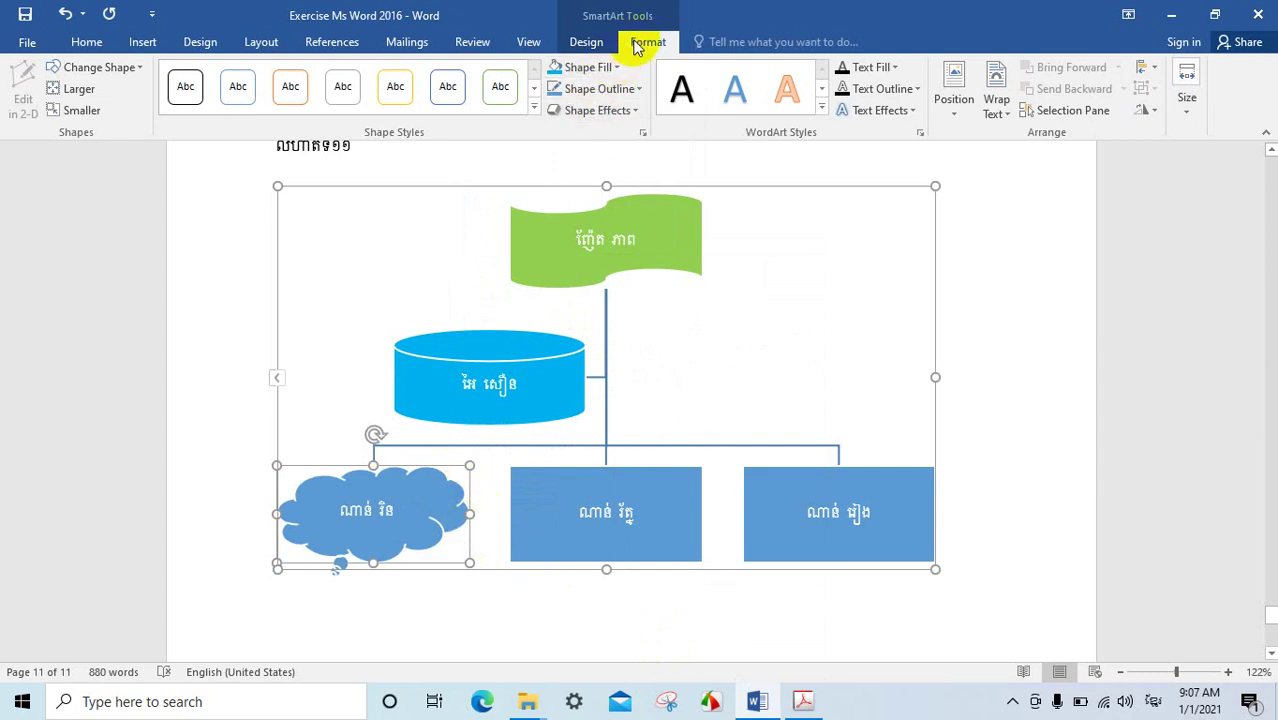
left_click(616, 67)
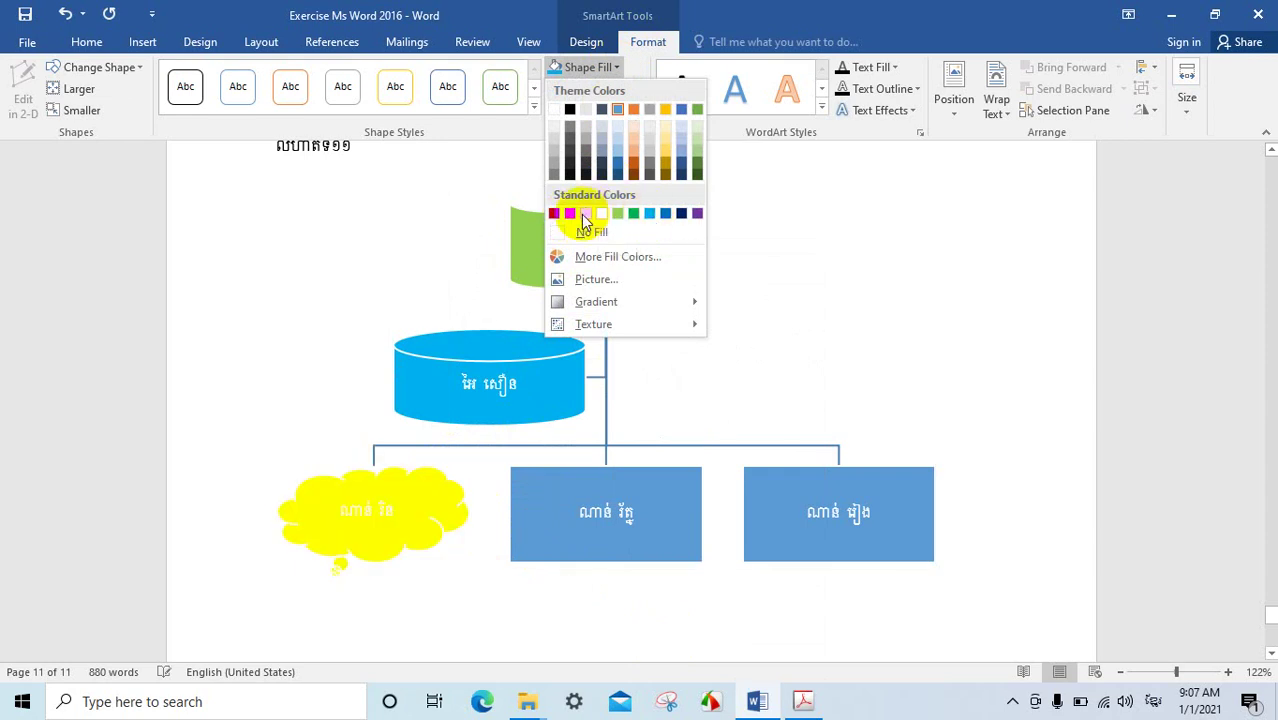
left_click(635, 166)
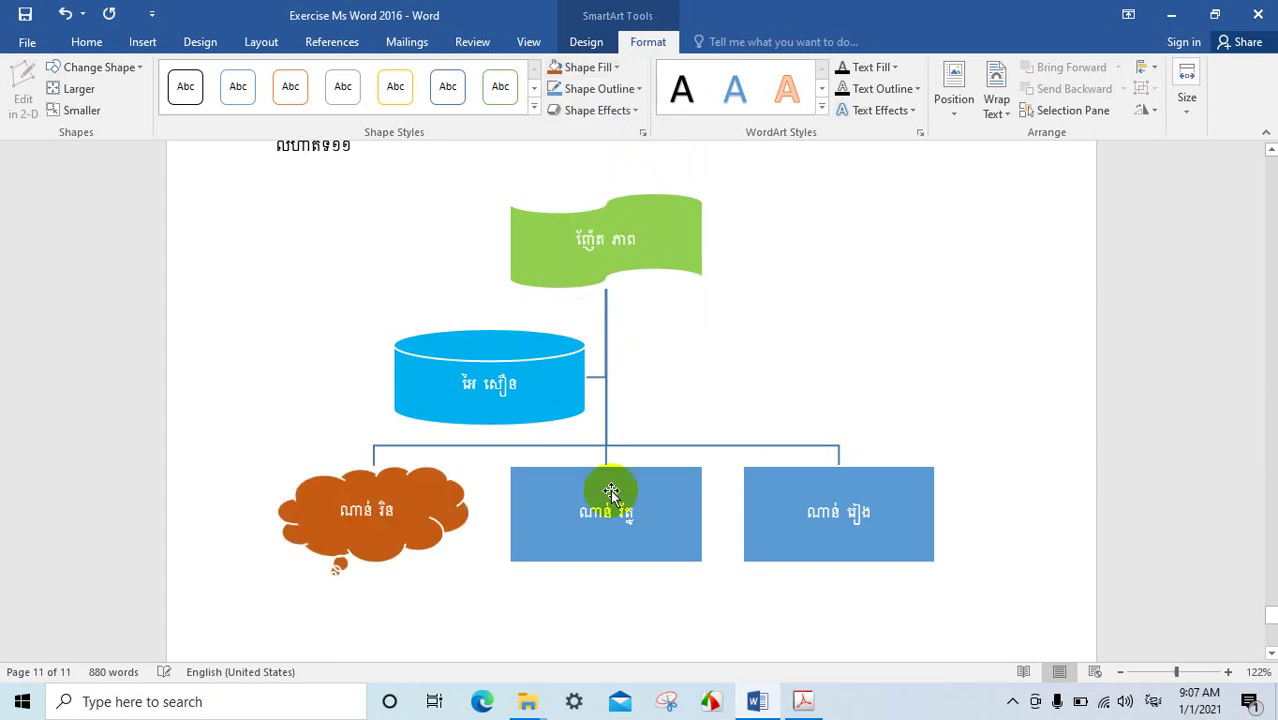
left_click(665, 481)
- Change the bottom-middle box to a right-pointing block arrow callout shape
right_click(668, 474)
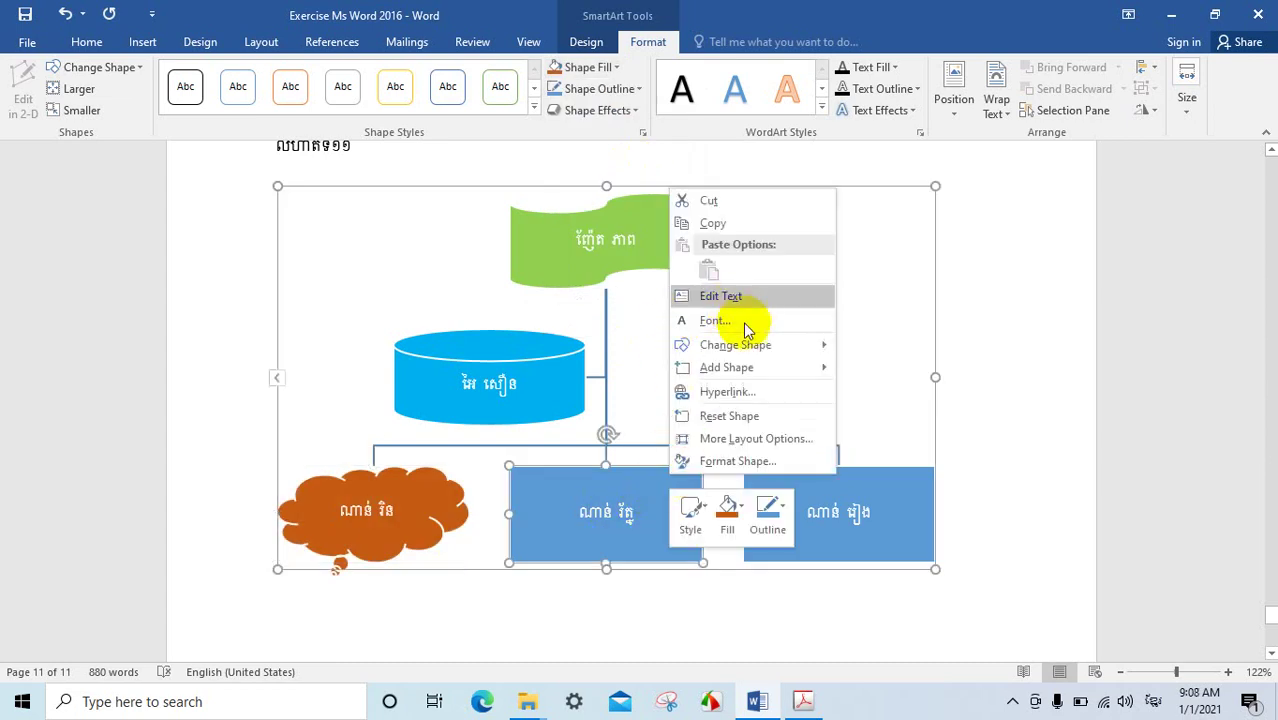
mouse_move(760, 352)
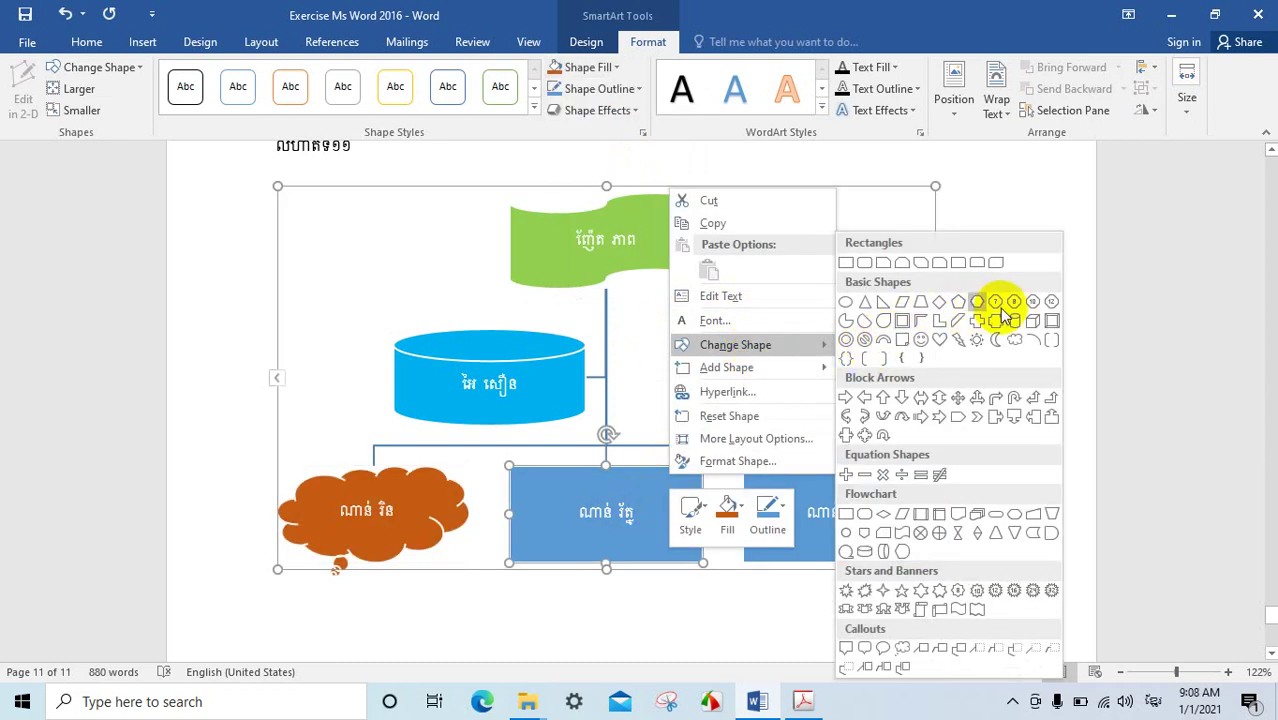
left_click(995, 421)
right_click(662, 474)
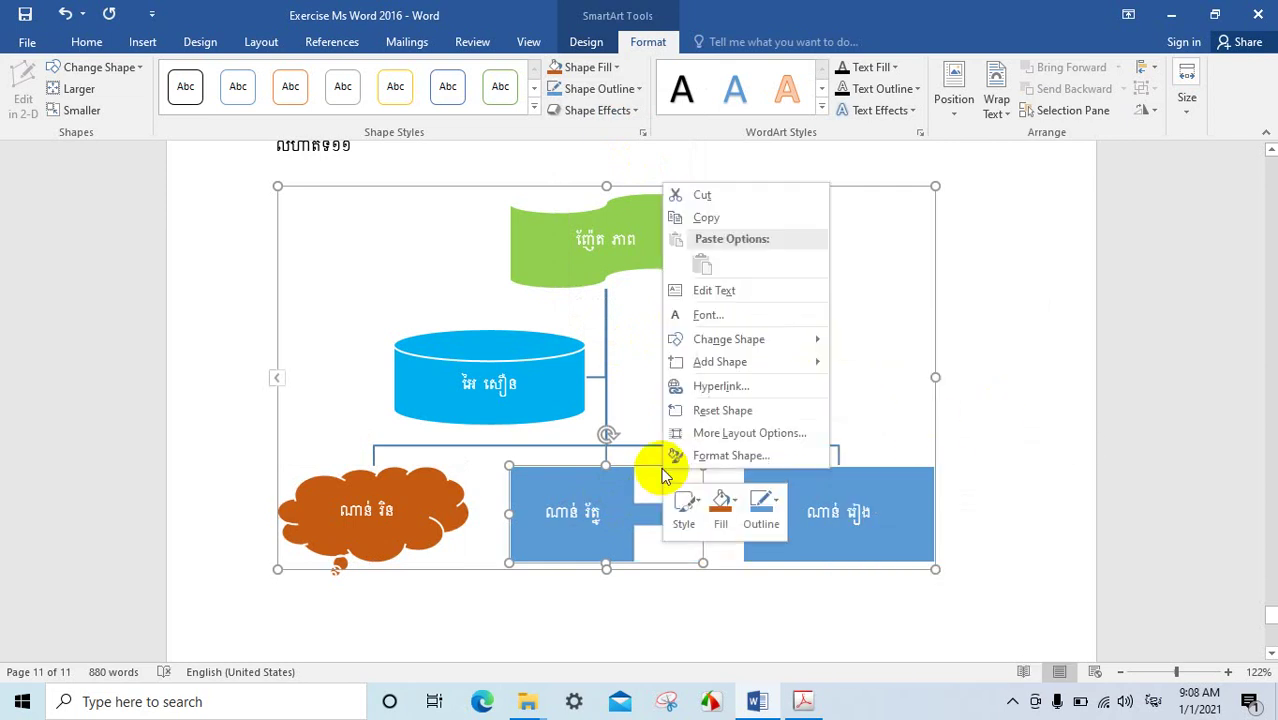
left_click(612, 65)
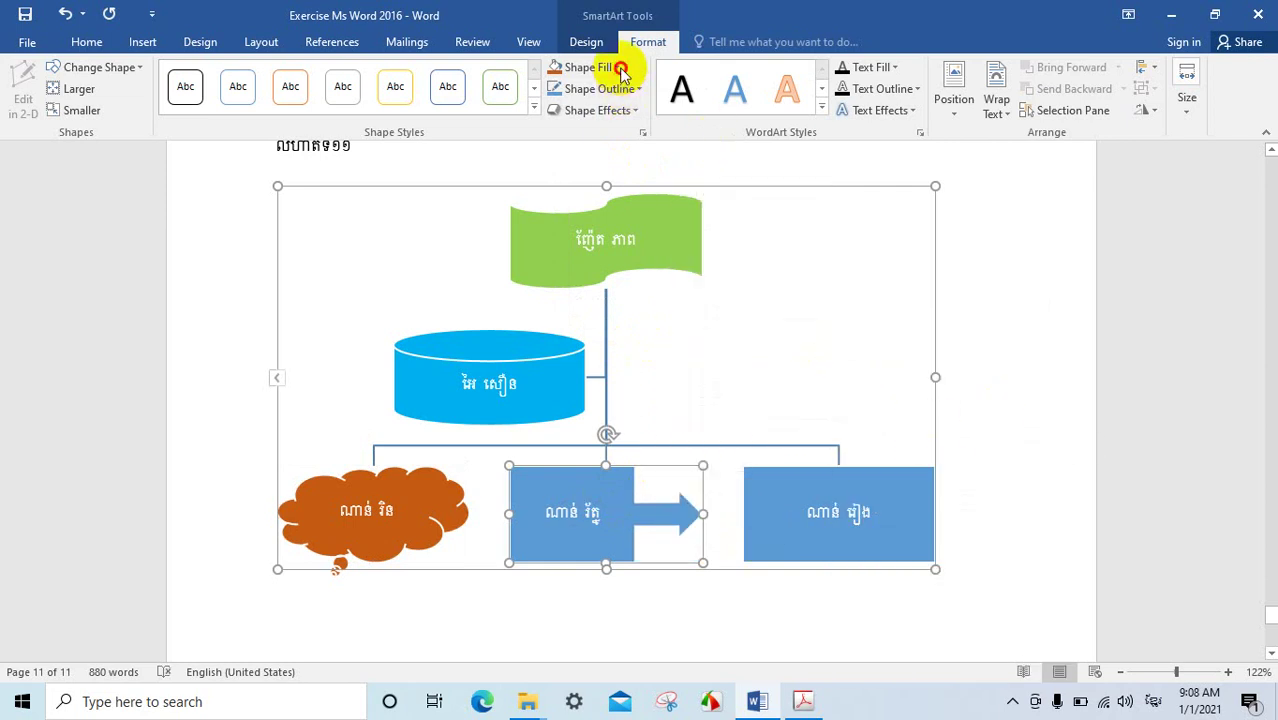
- Fill the arrow shape orange, replacing an initial green fill
left_click(617, 67)
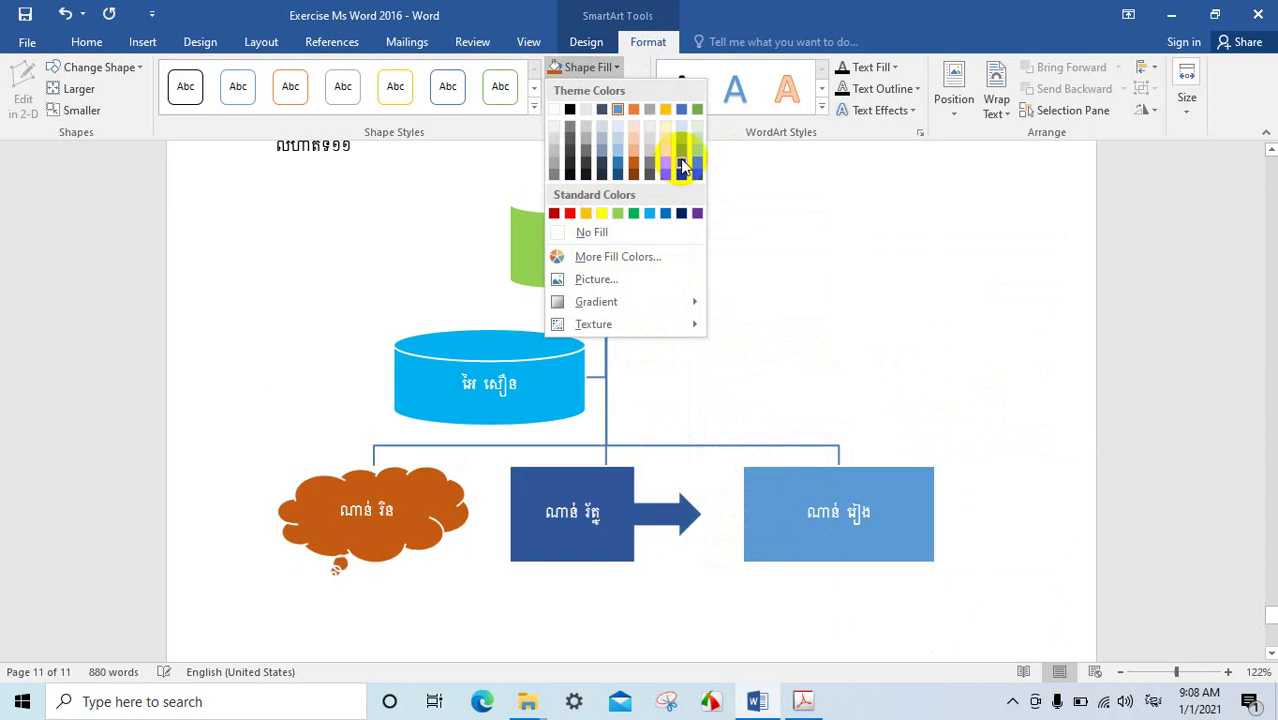
left_click(695, 110)
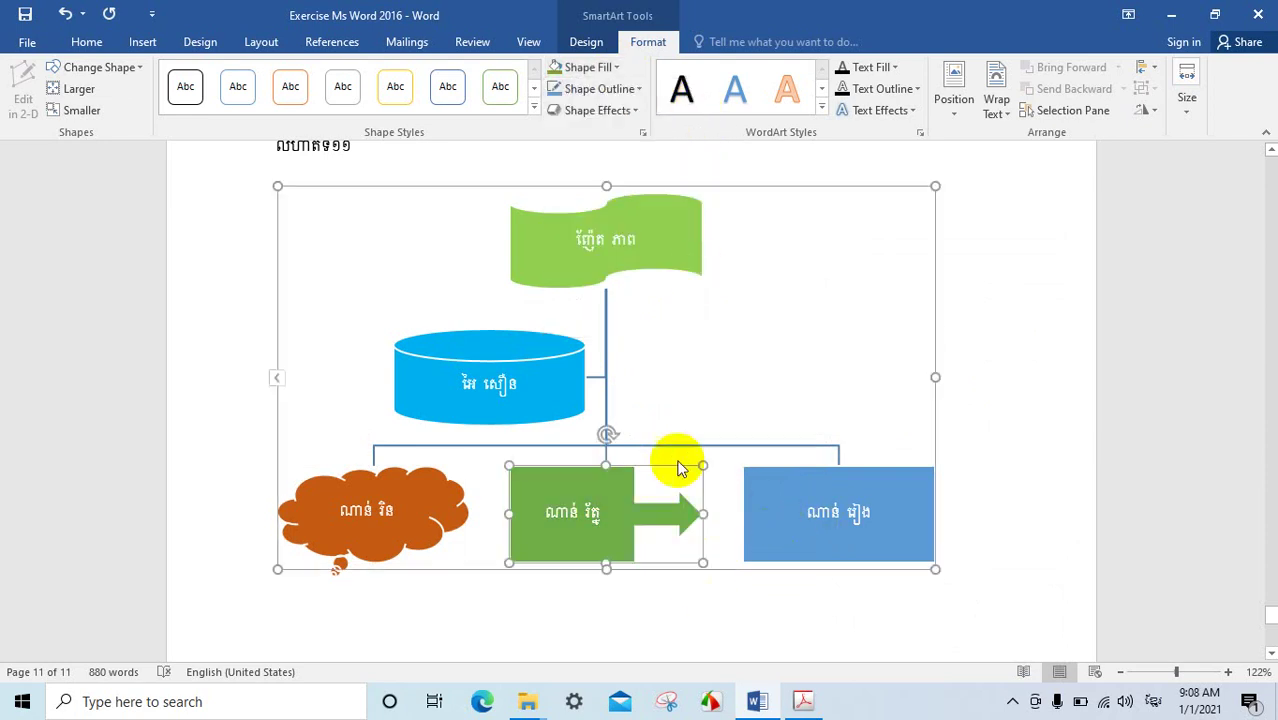
left_click(612, 68)
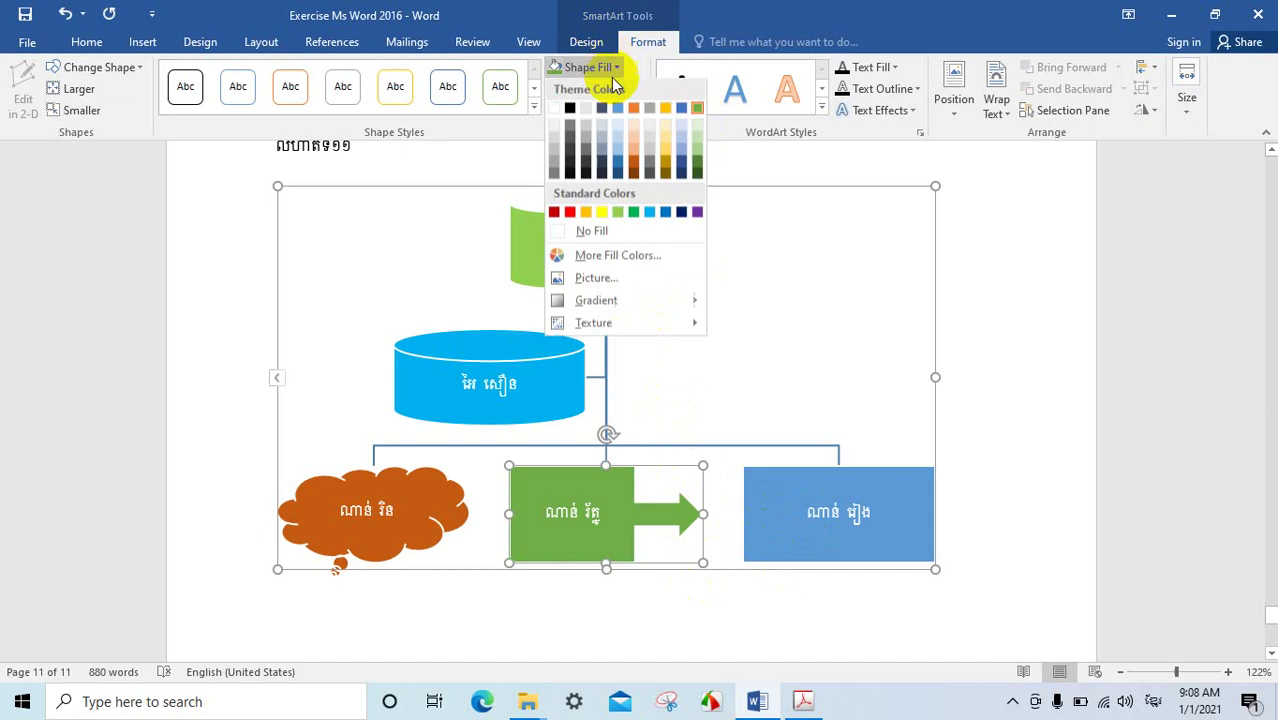
left_click(587, 218)
scroll(615, 497, "up", 2)
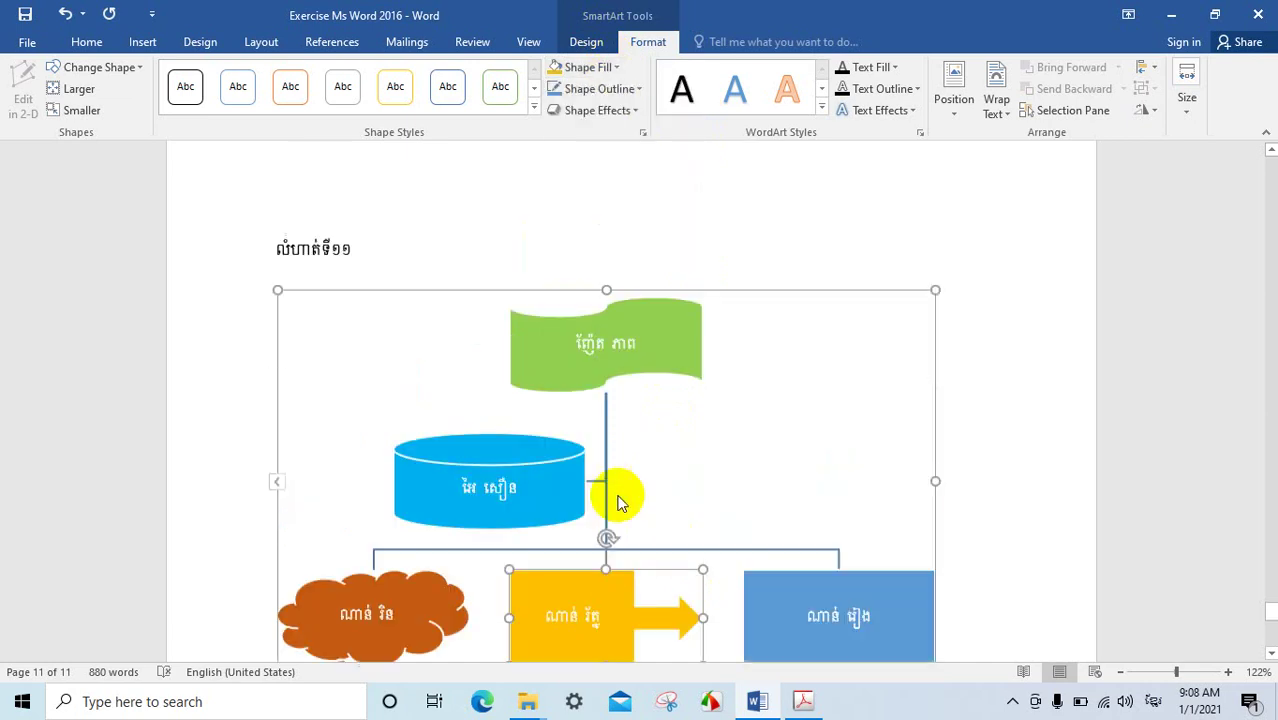
scroll(611, 422, "down", 1)
scroll(650, 439, "up", 1)
scroll(621, 600, "down", 2)
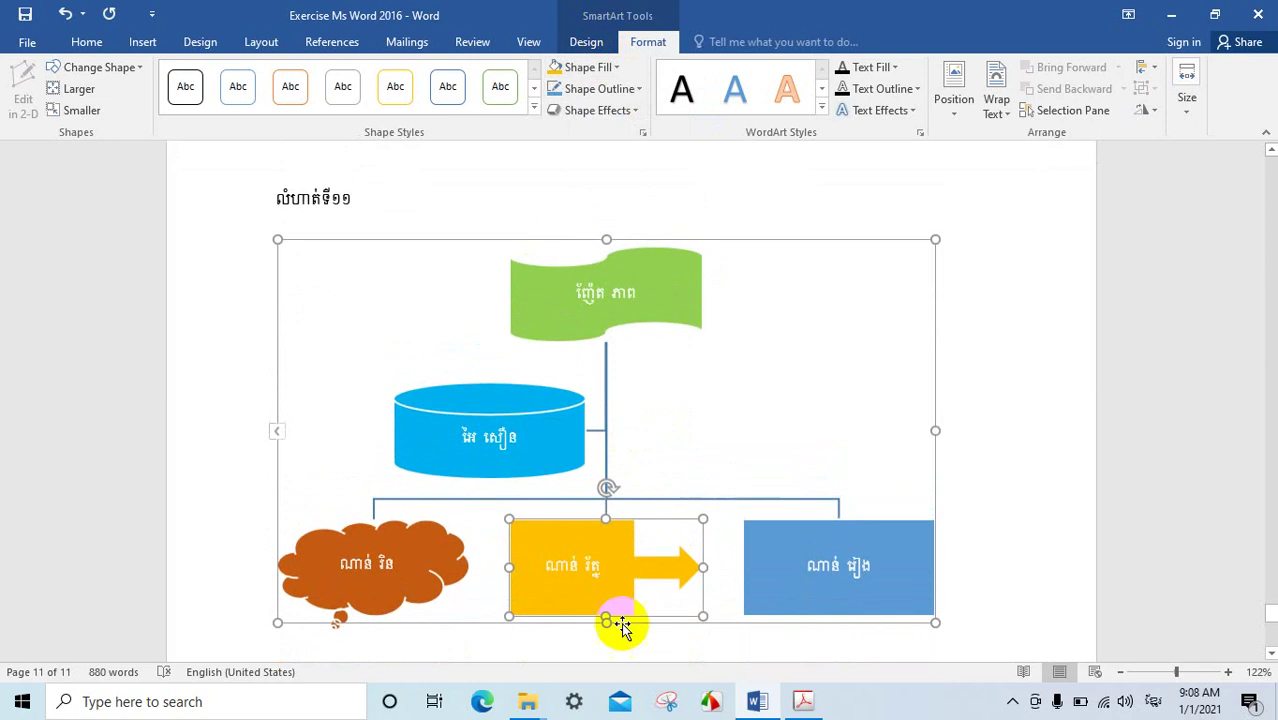
left_click(803, 701)
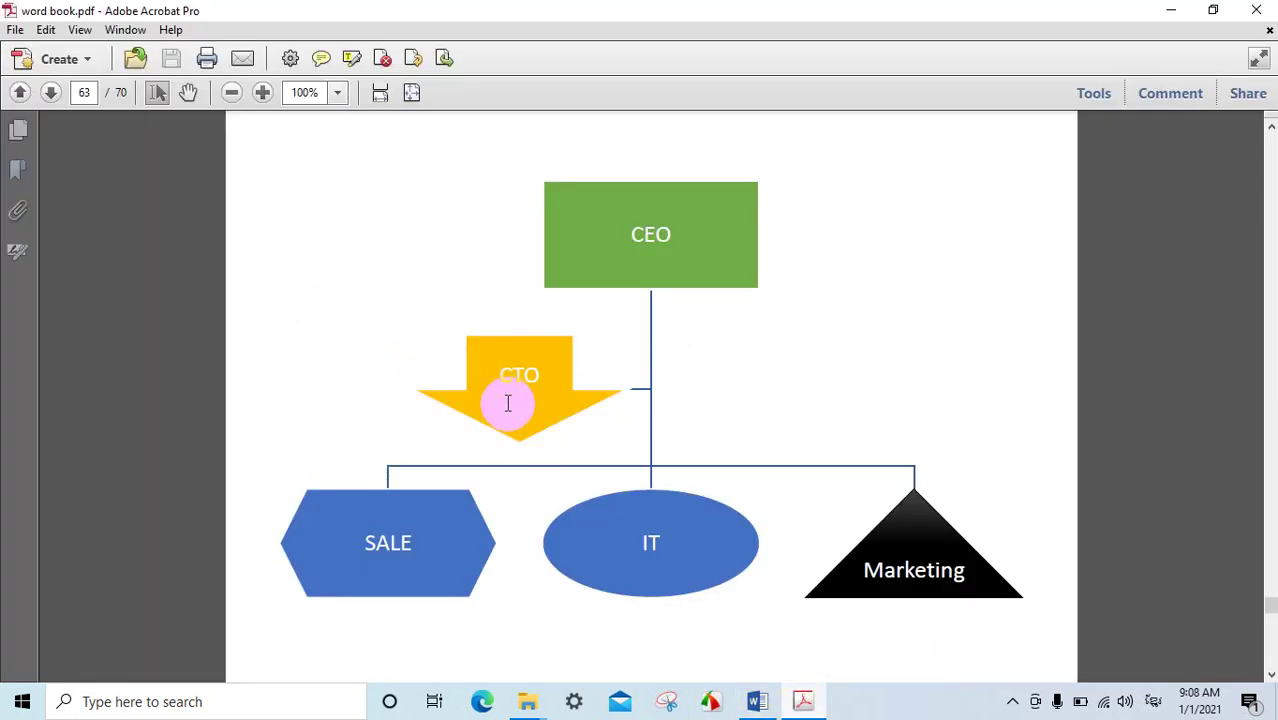
scroll(573, 442, "down", 3)
scroll(577, 449, "down", 3)
scroll(578, 448, "up", 8)
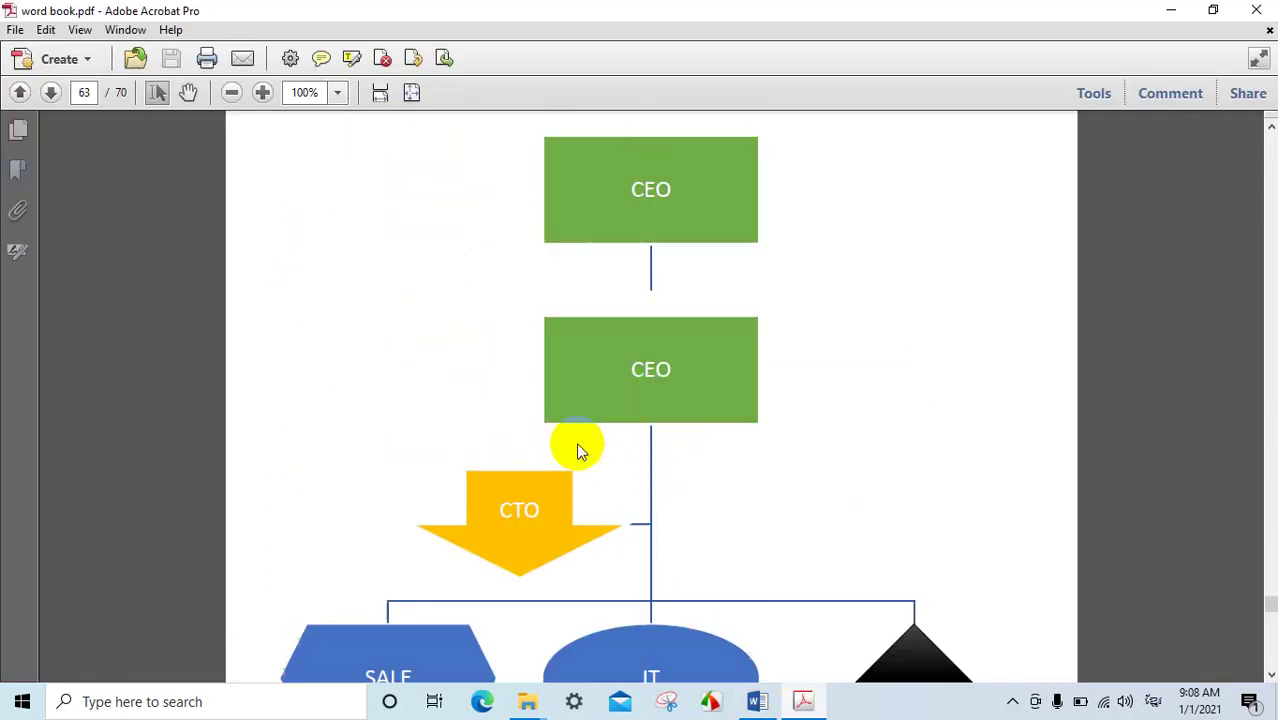
scroll(575, 442, "up", 4)
scroll(573, 437, "up", 2)
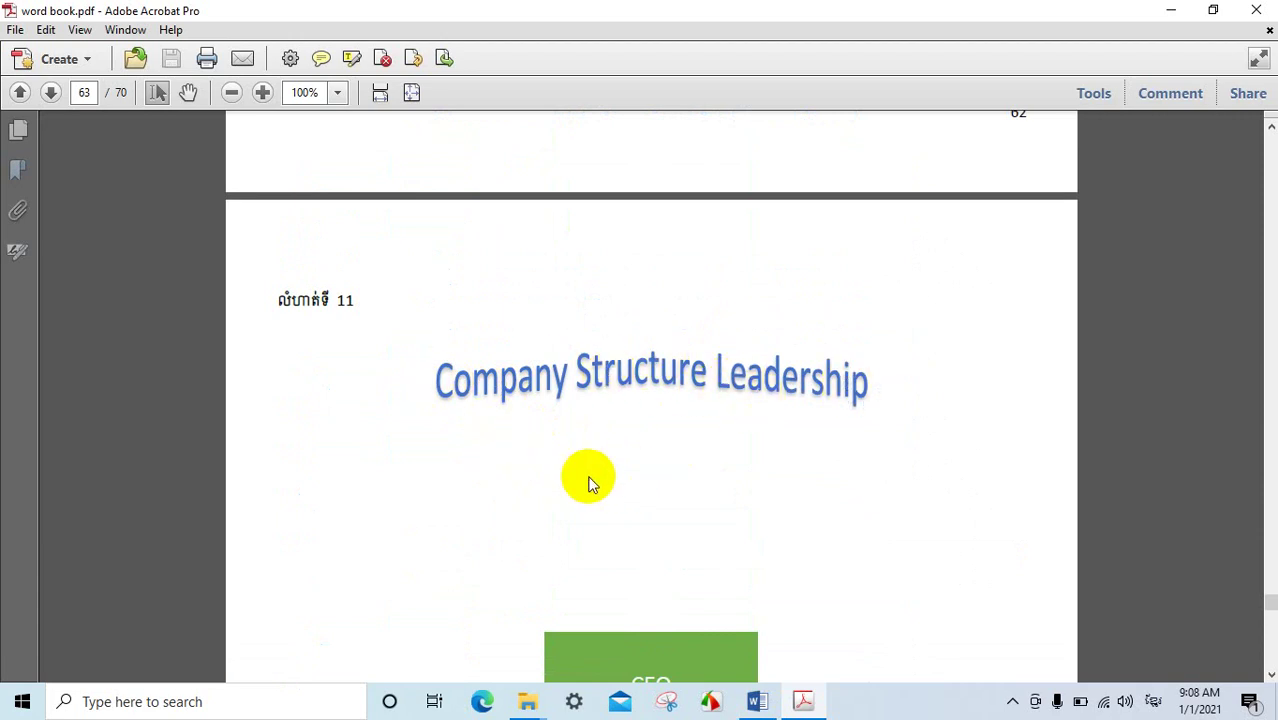
- Set the org chart's text wrapping to Behind Text
left_click(757, 702)
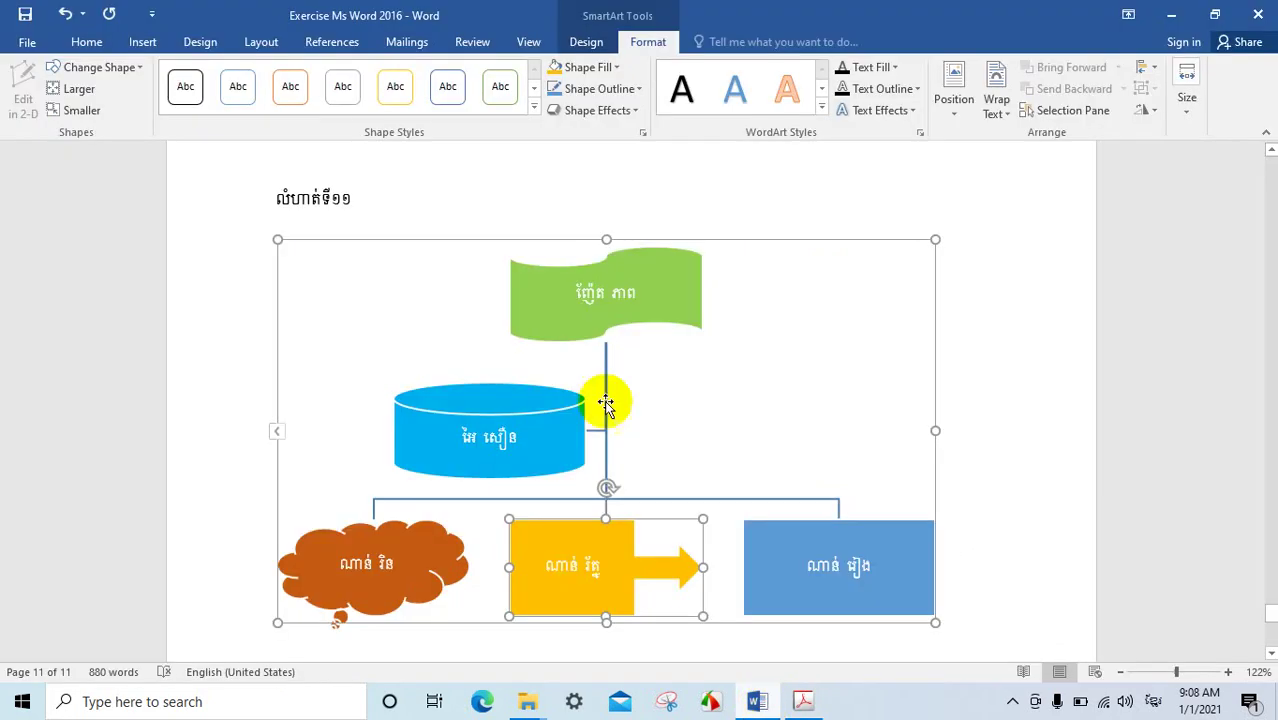
scroll(600, 400, "up", 3)
scroll(642, 428, "down", 2)
scroll(619, 448, "down", 2)
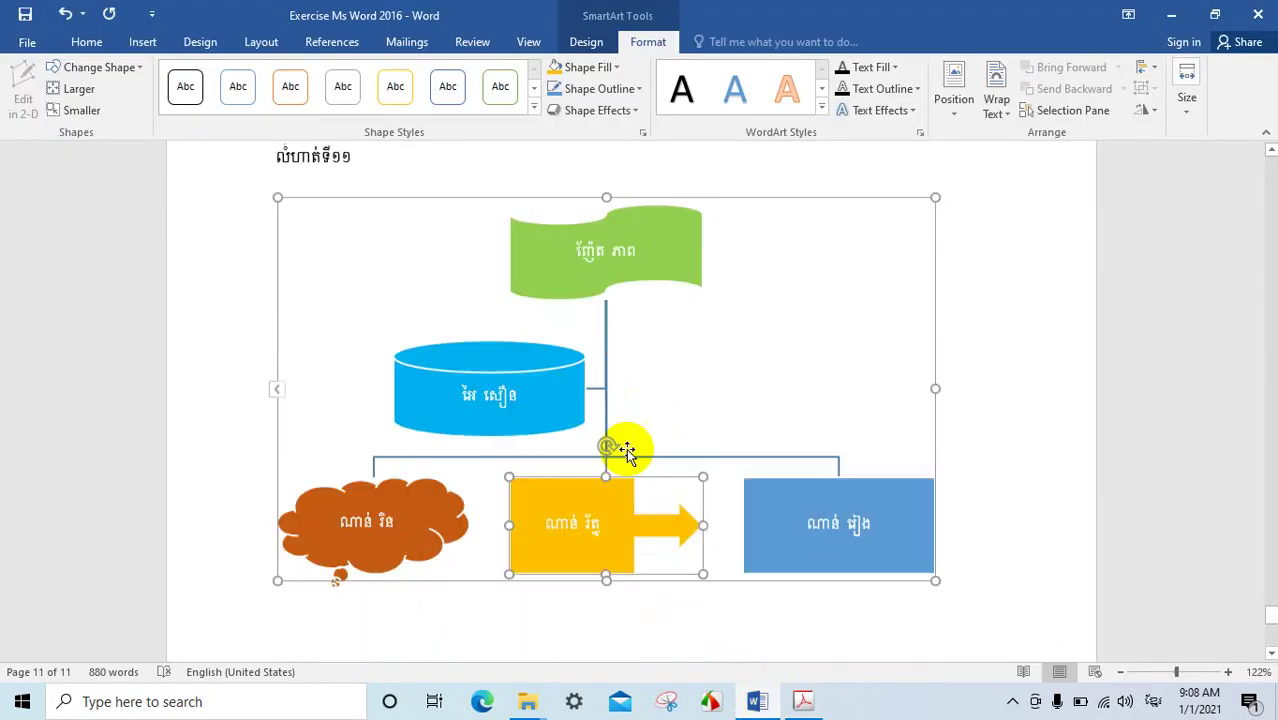
scroll(650, 479, "down", 2)
scroll(676, 450, "up", 3)
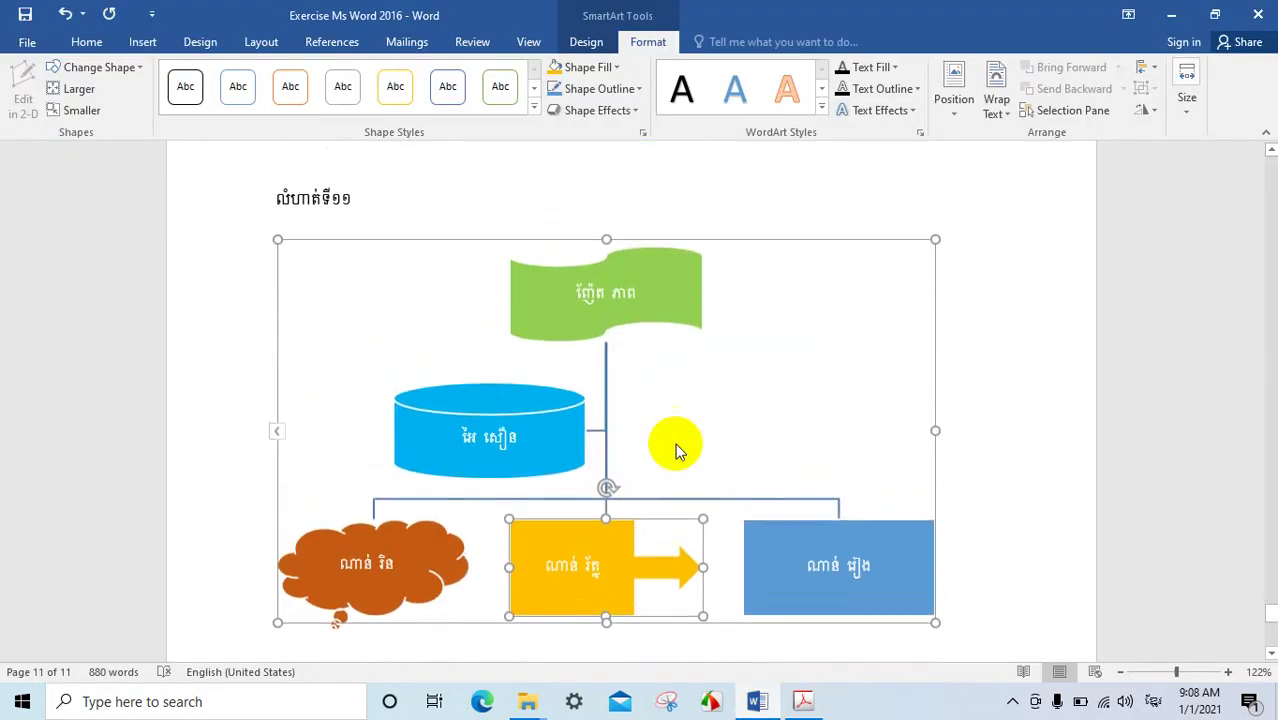
left_click(690, 240)
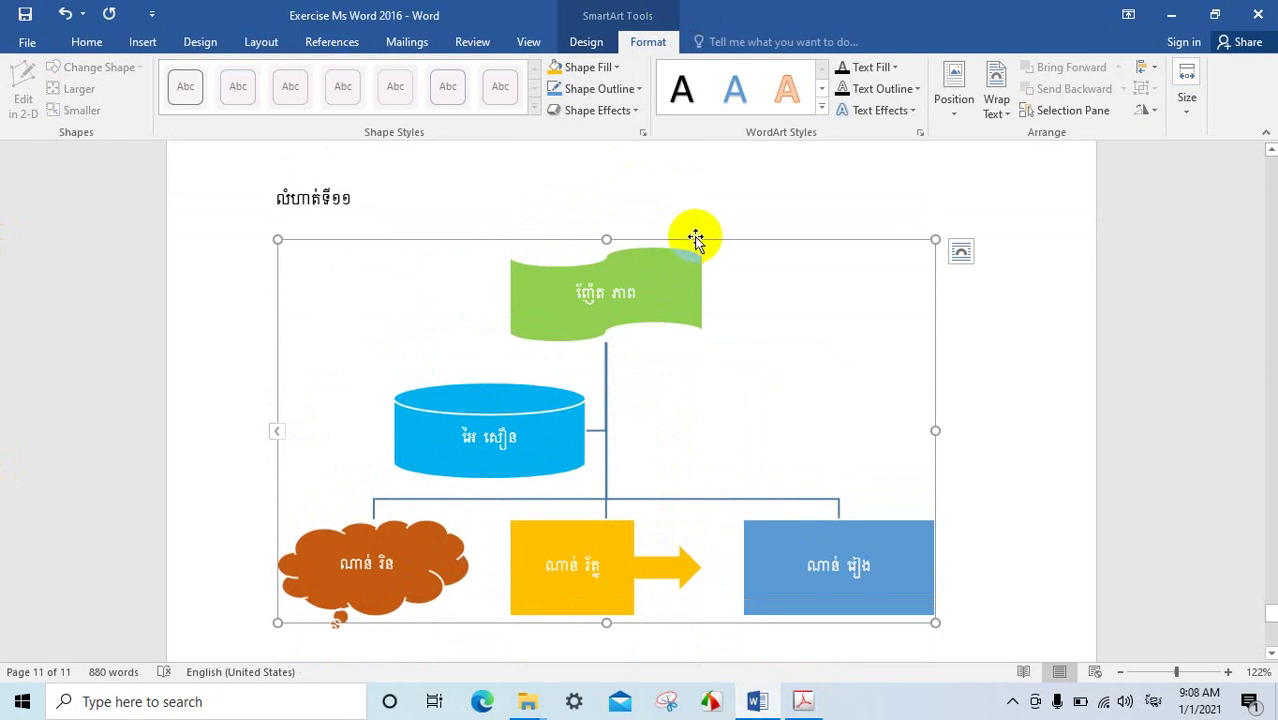
mouse_move(694, 236)
left_mouse_down()
mouse_move(697, 370)
mouse_move(701, 239)
left_mouse_up()
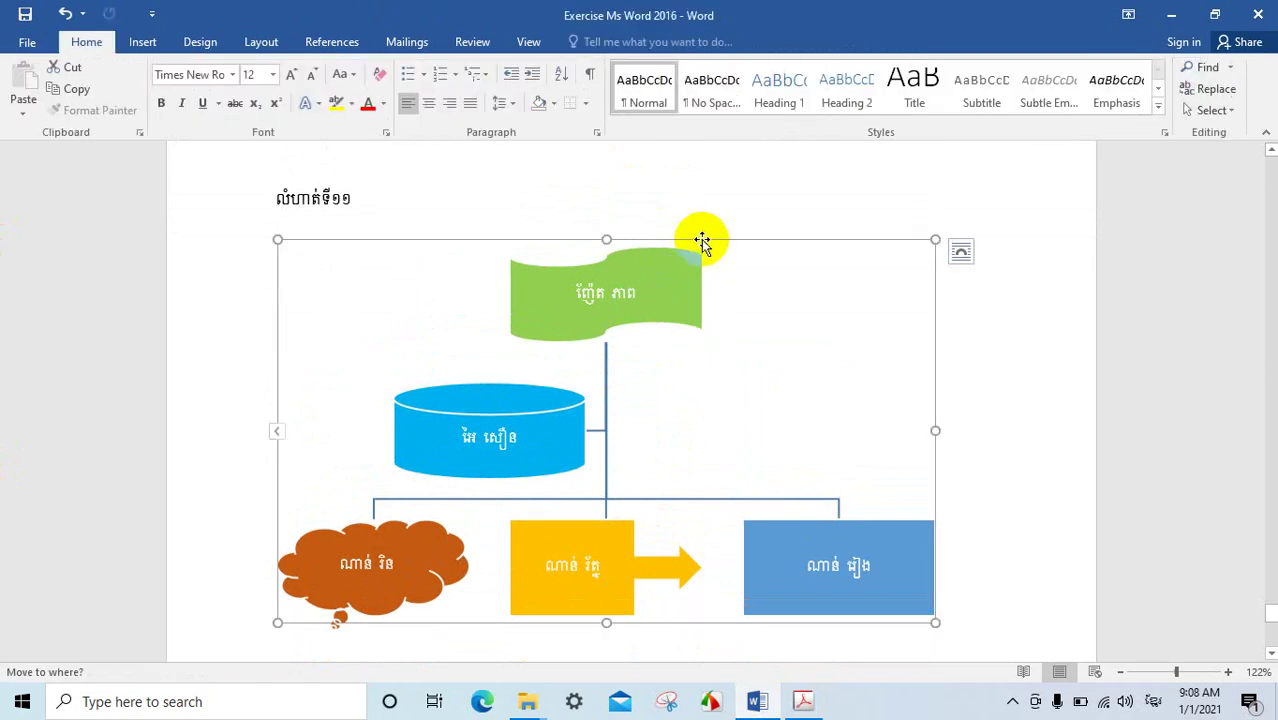
right_click(701, 239)
mouse_move(832, 488)
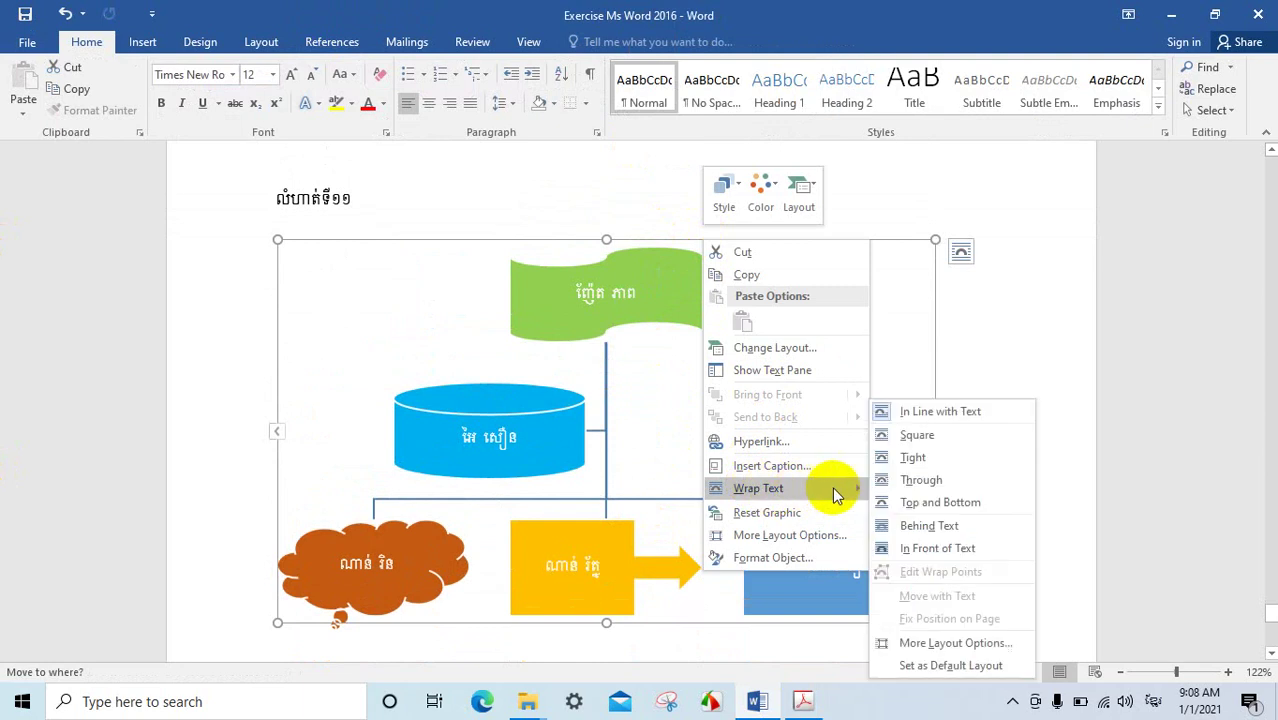
left_click(922, 528)
- Drag the org chart lower and slightly right on page 11, leaving space under the heading
left_click_drag(648, 242, 667, 330)
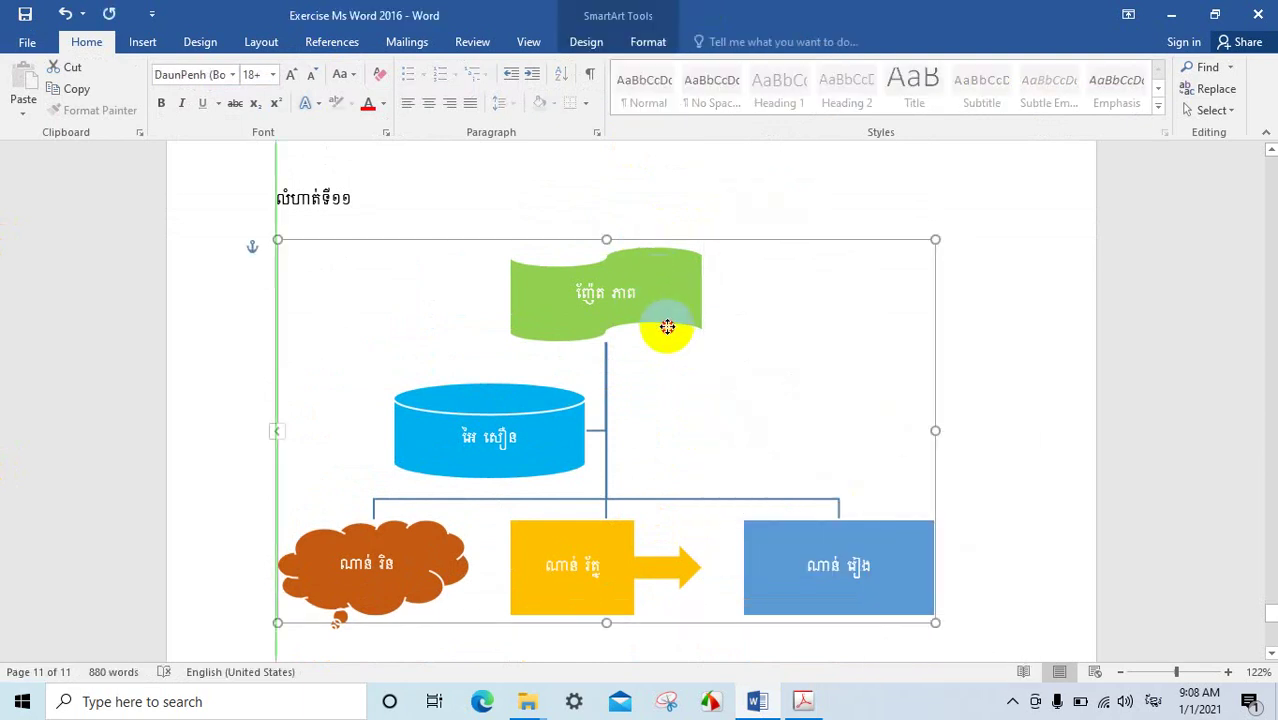
scroll(669, 333, "down", 3)
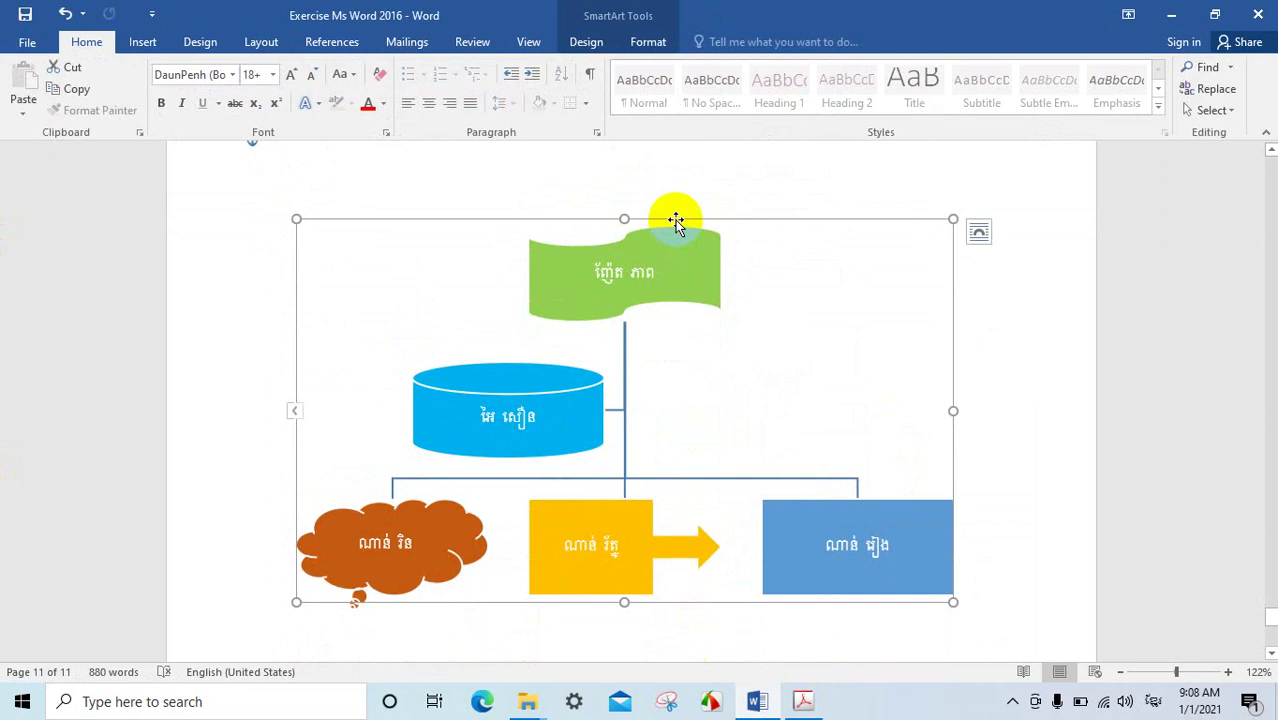
mouse_move(676, 222)
left_mouse_down()
mouse_move(716, 326)
mouse_move(700, 340)
left_mouse_up()
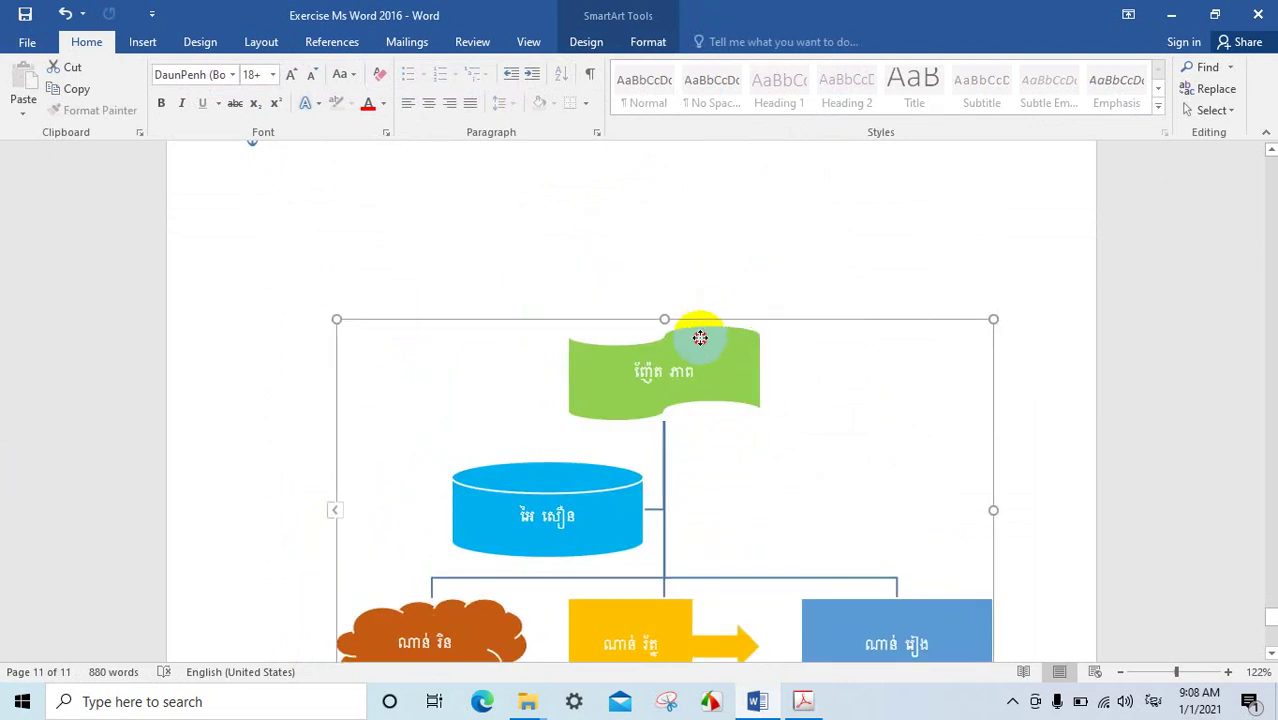
- Insert a WordArt box reading 'Your text here' under the Exercise 11 heading
scroll(268, 178, "up", 3)
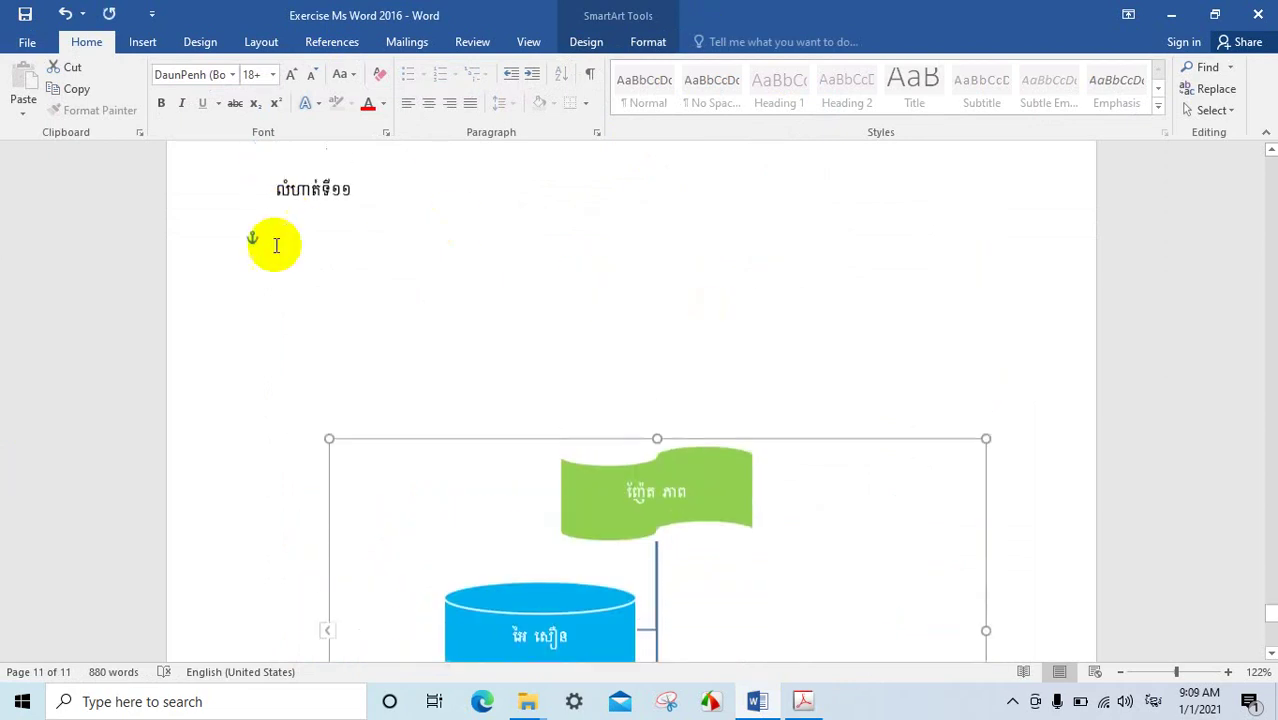
left_click(272, 248)
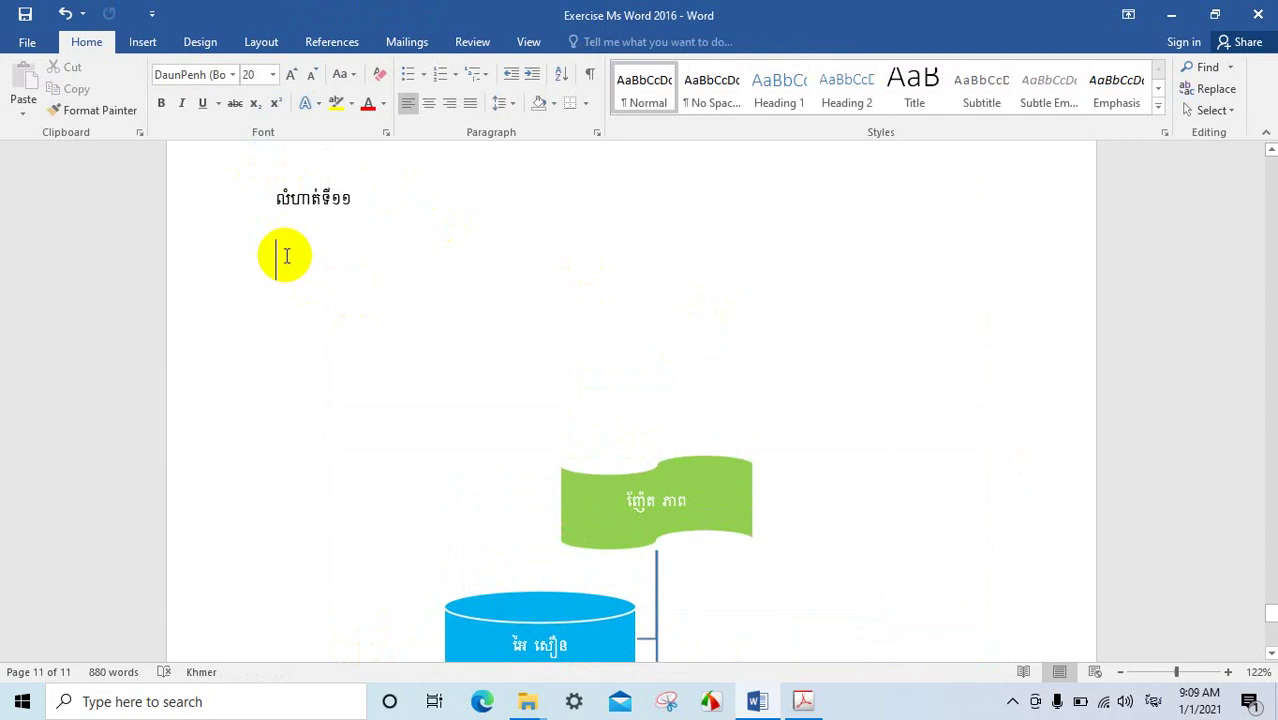
left_click(162, 50)
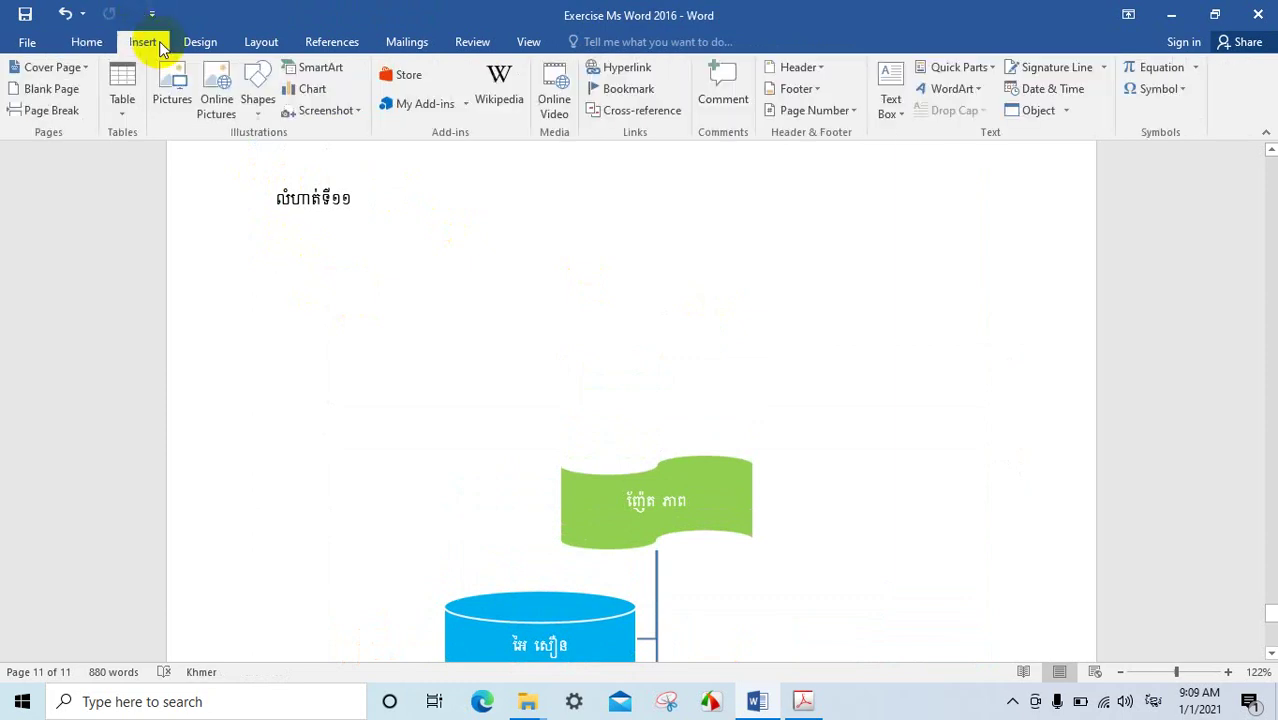
left_click(950, 89)
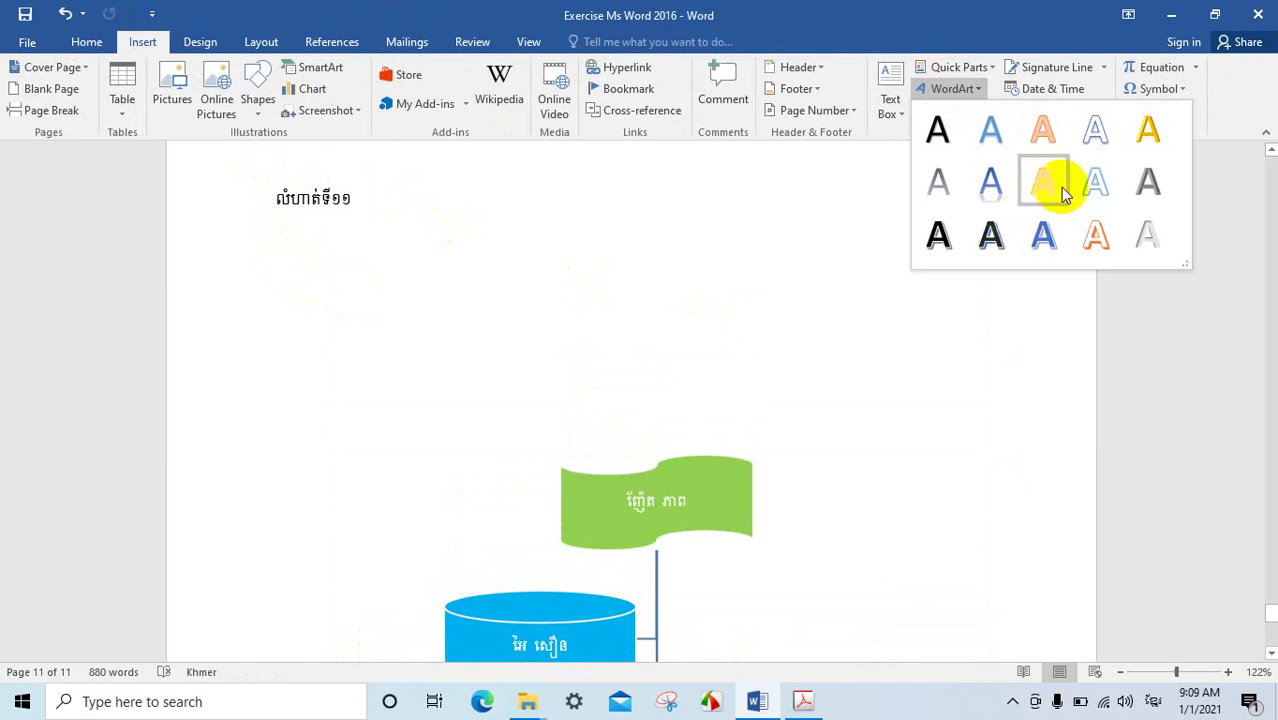
left_click(1098, 234)
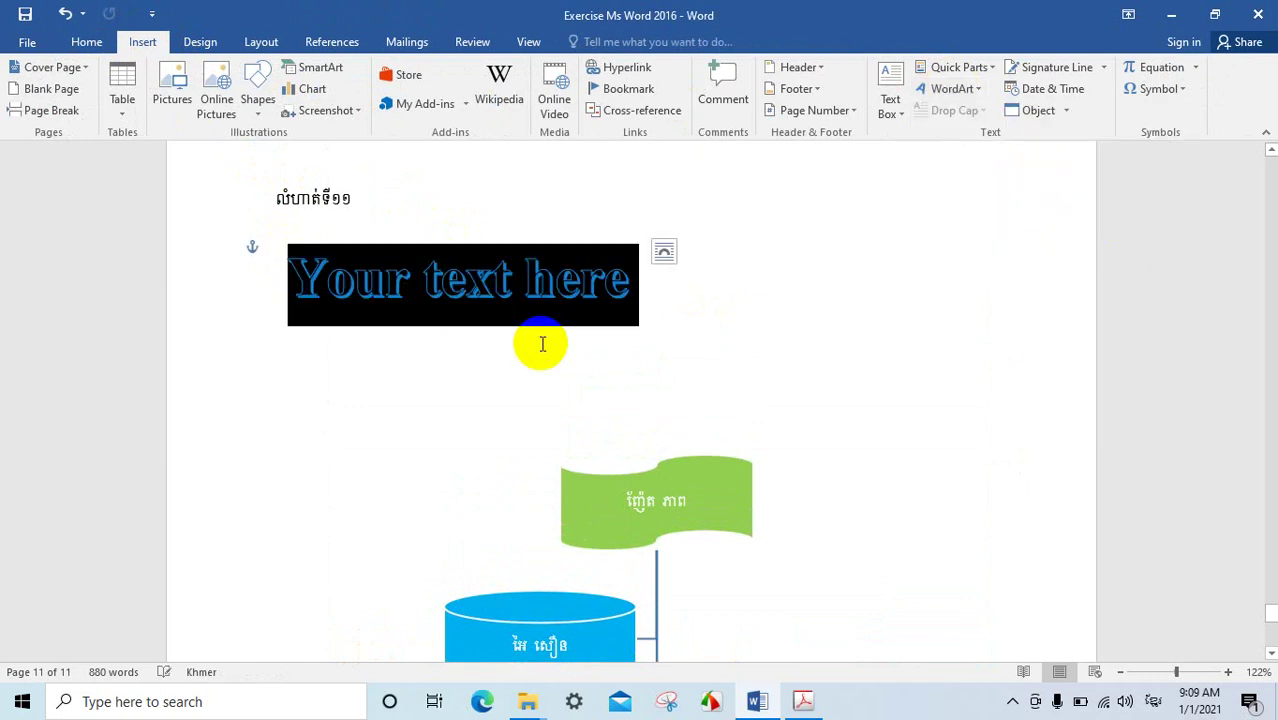
left_click(537, 284)
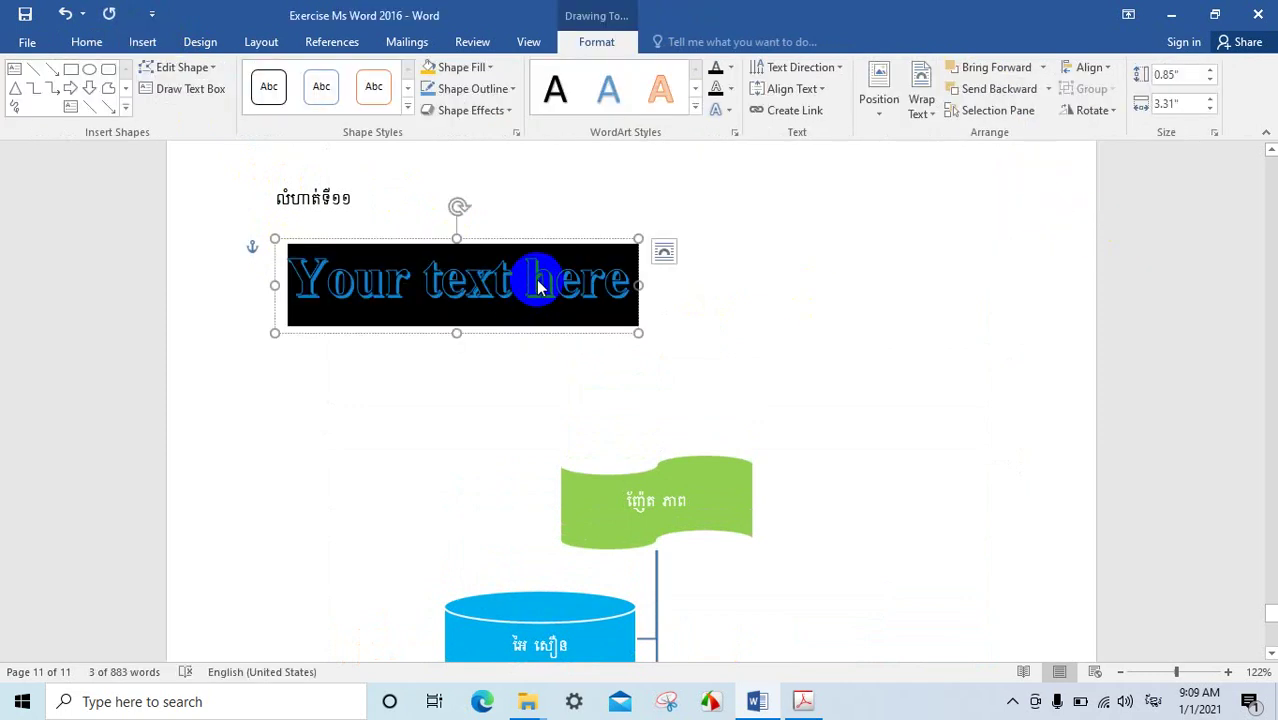
- Replace the placeholder with the Khmer title 'រចនាសម្ព័ន្ធក្រុមហ៊ុន', widen it to 4.97 inches, and shift it right
key("Delete")
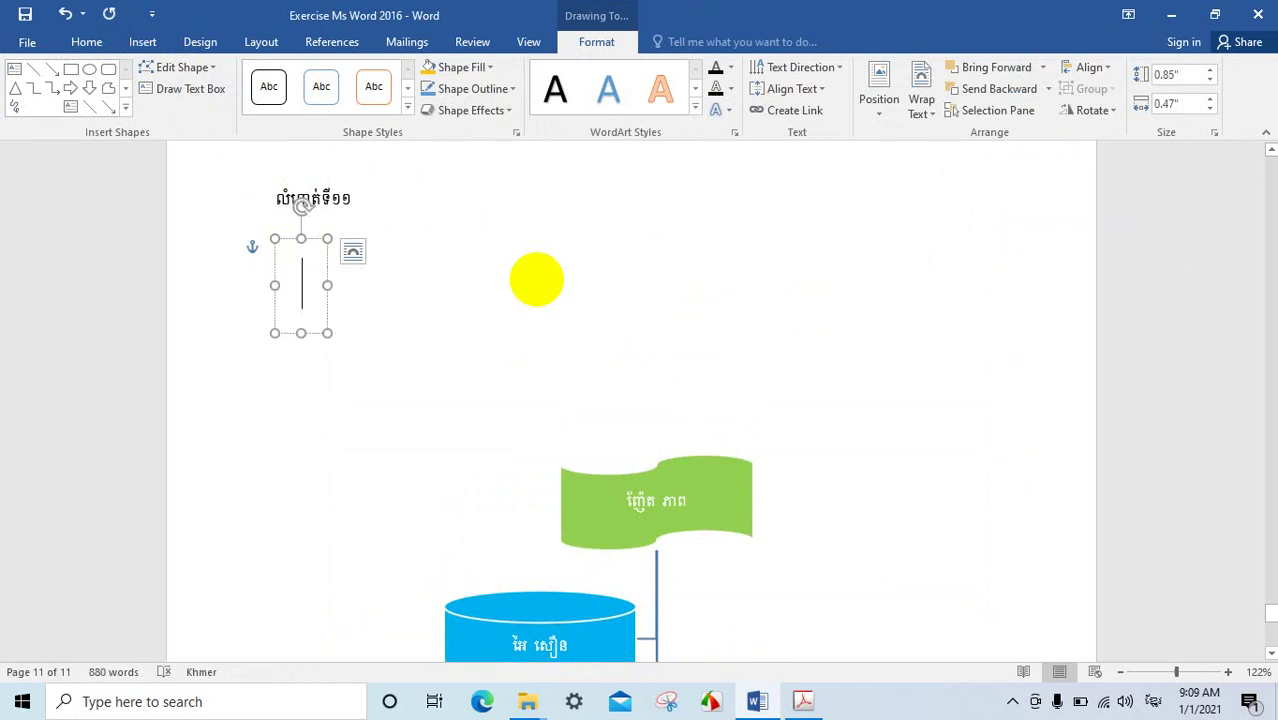
type("រ")
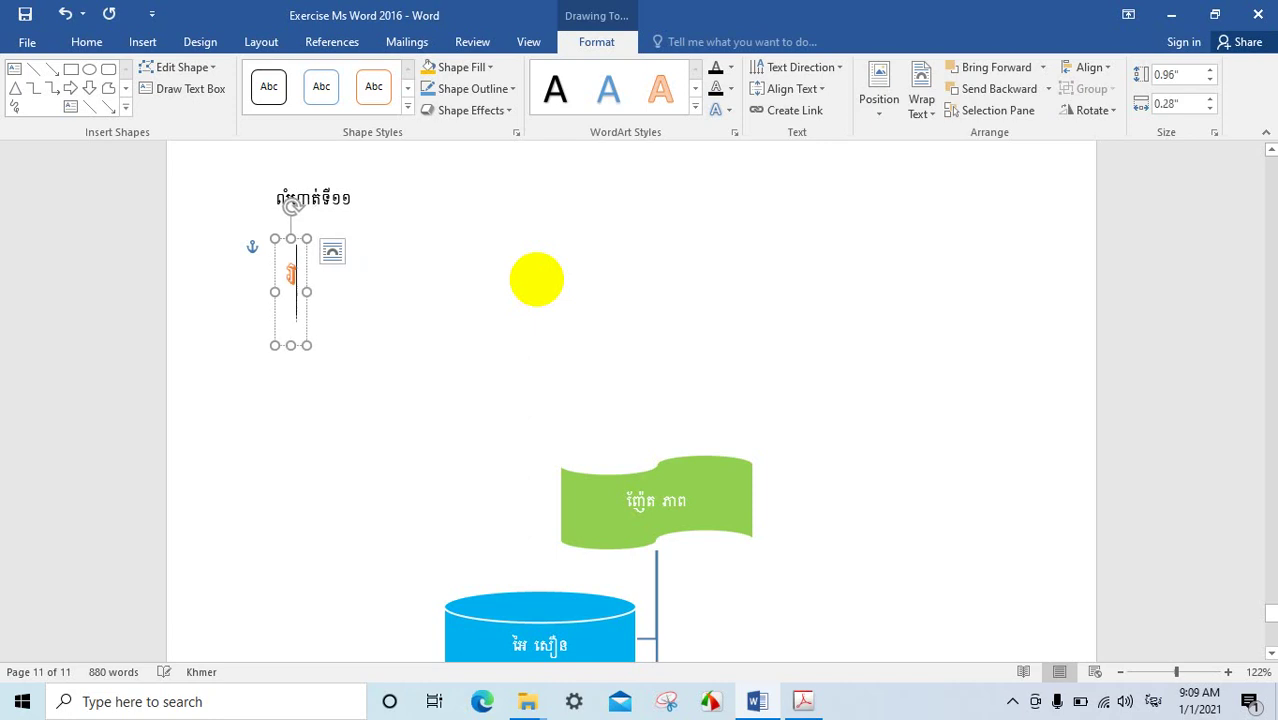
type("មនាស")
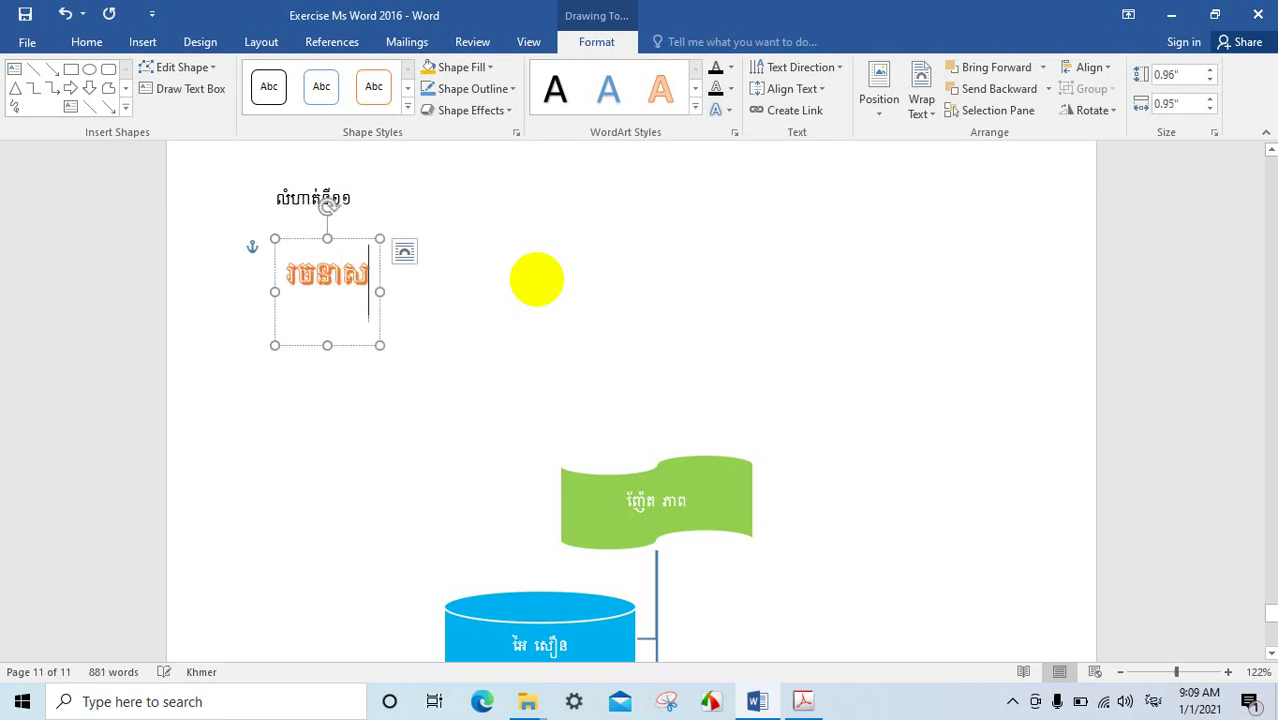
type("ម្ព័")
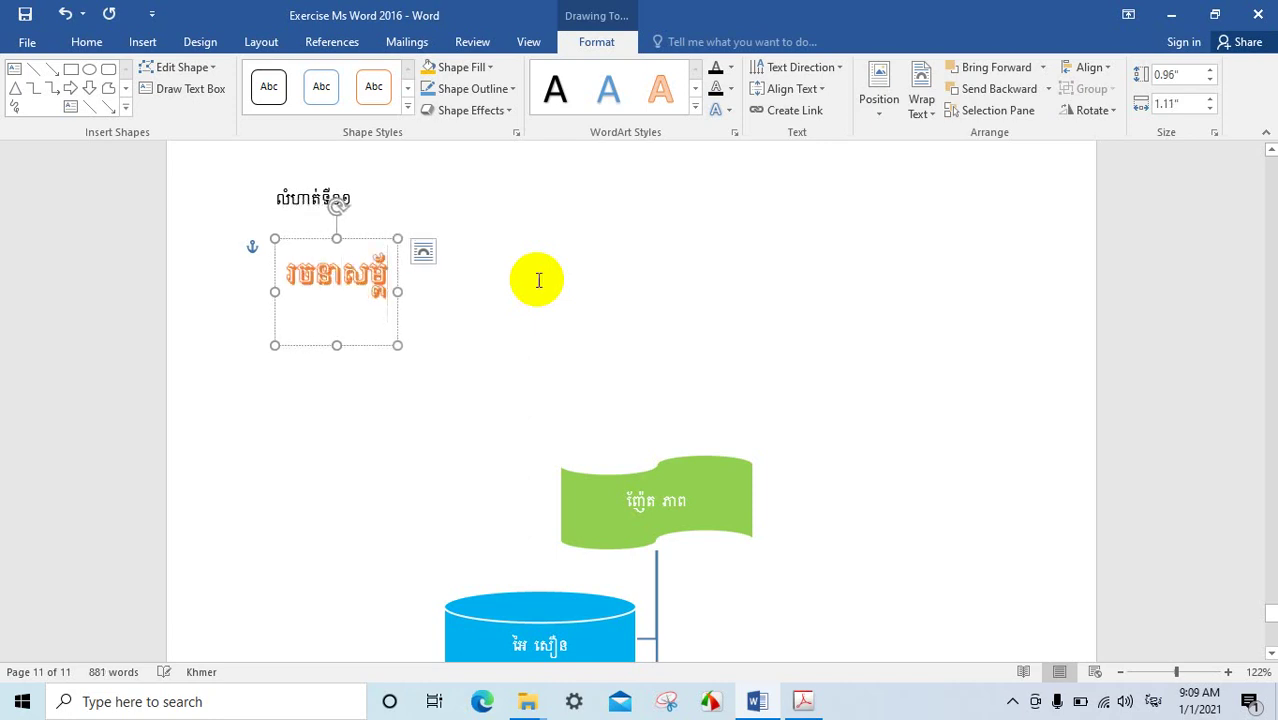
type("ន")
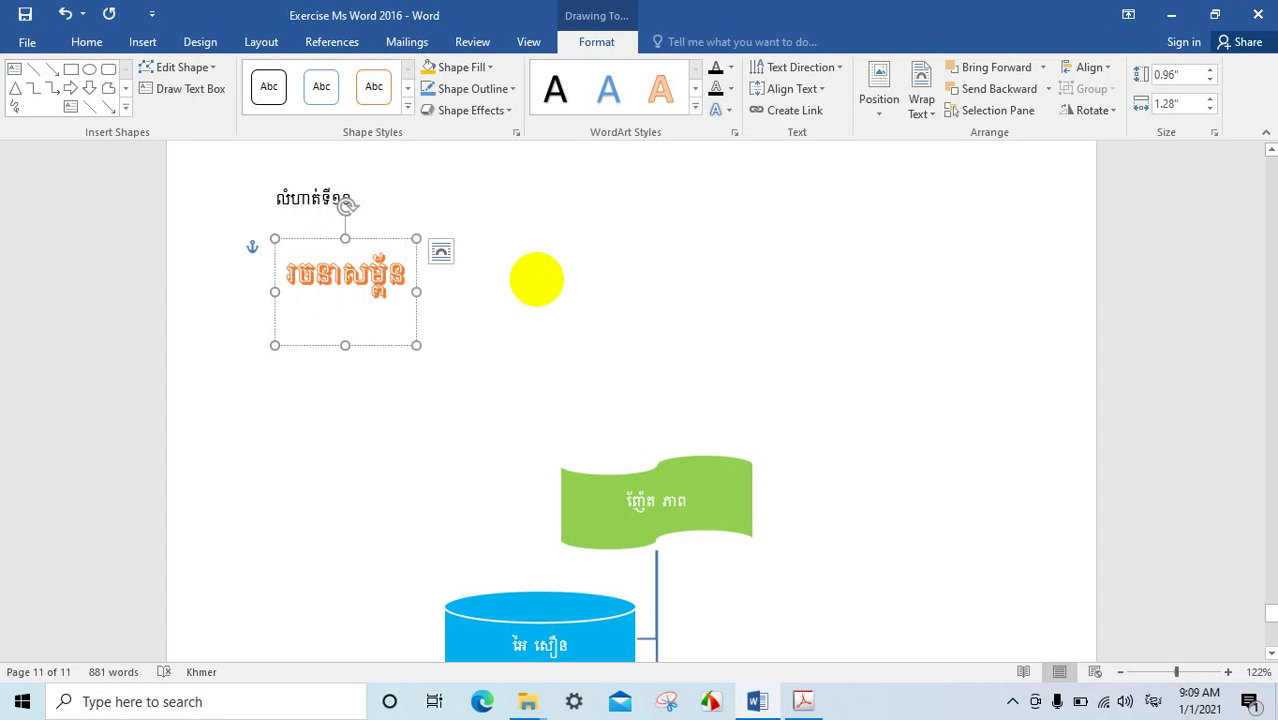
type("ក្រ")
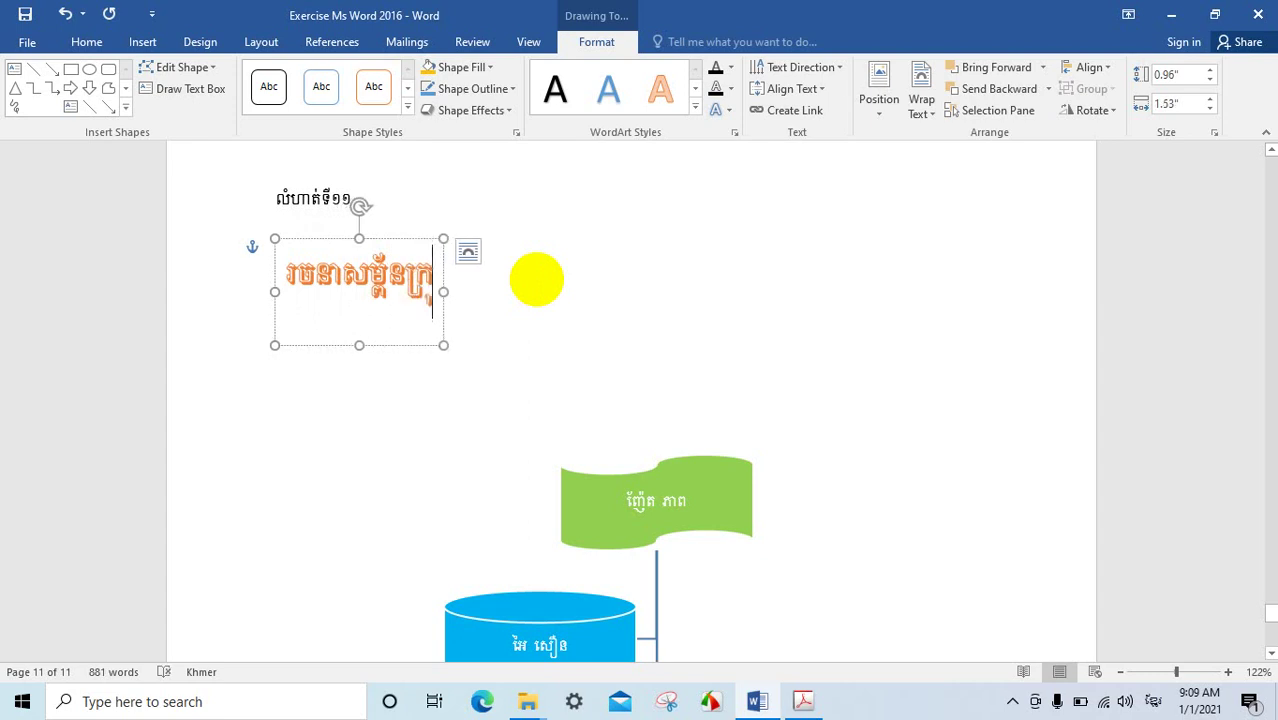
type("មហ")
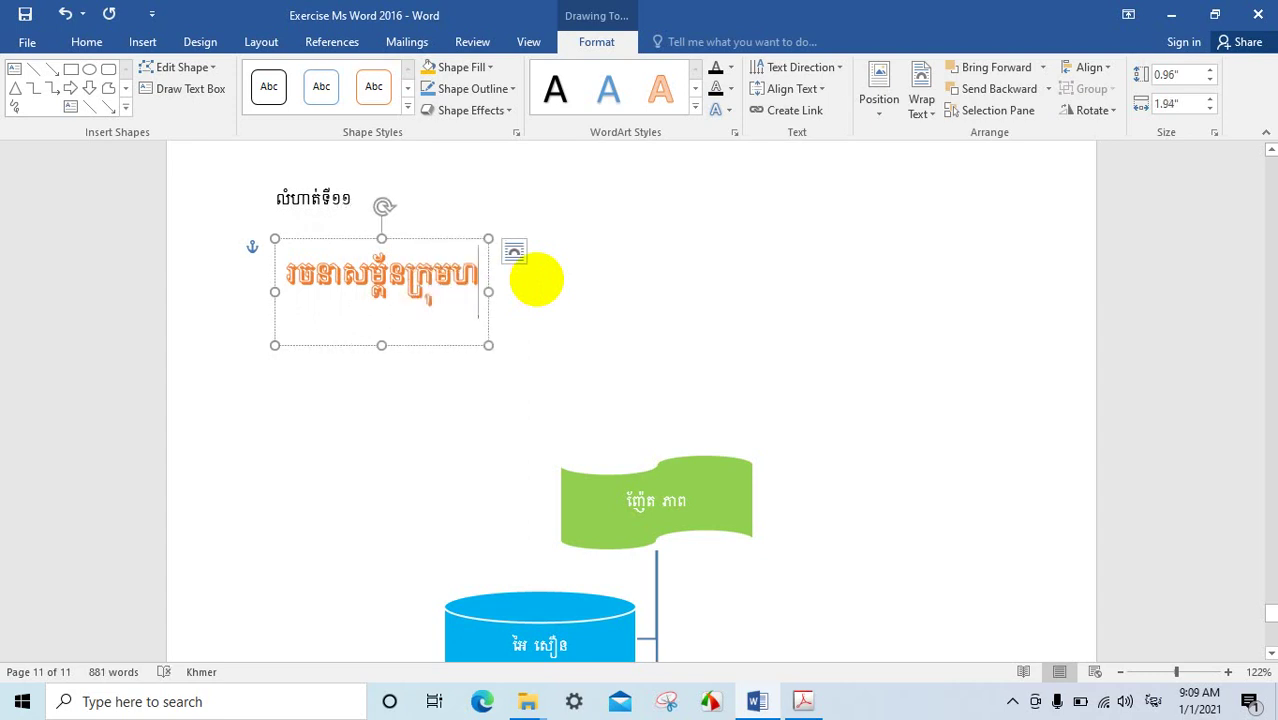
type("ុន")
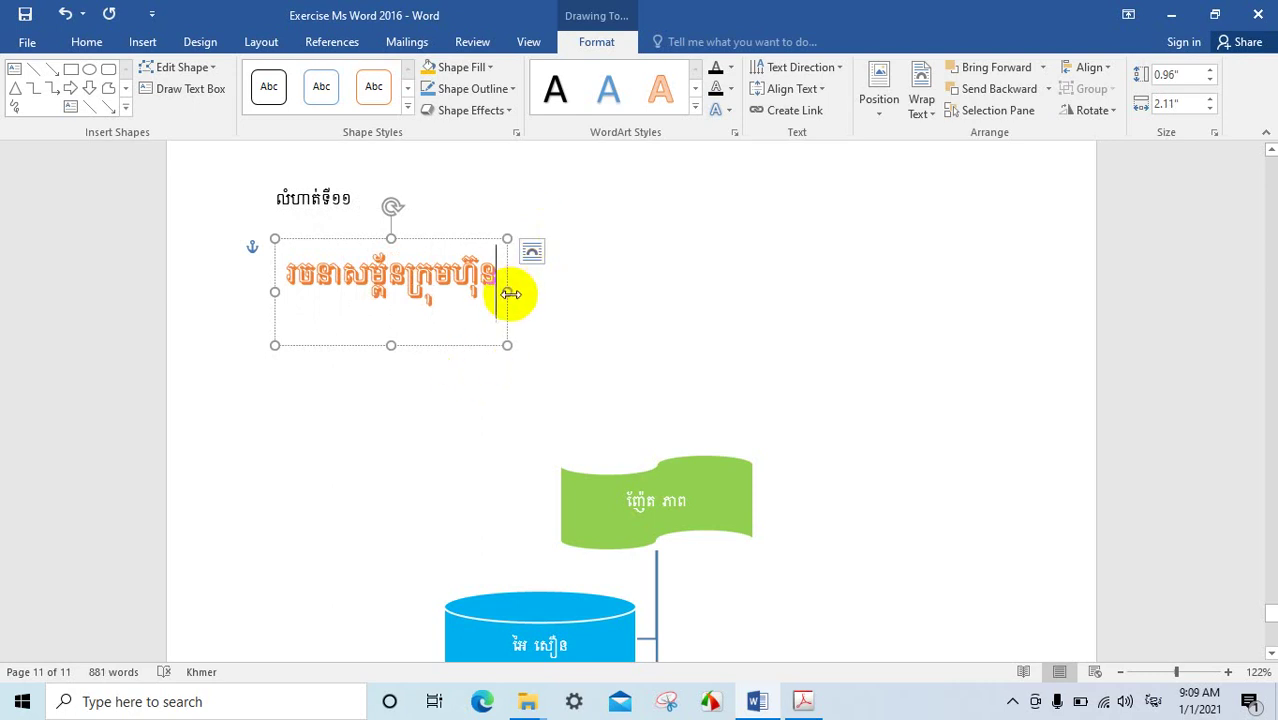
left_click_drag(510, 294, 820, 291)
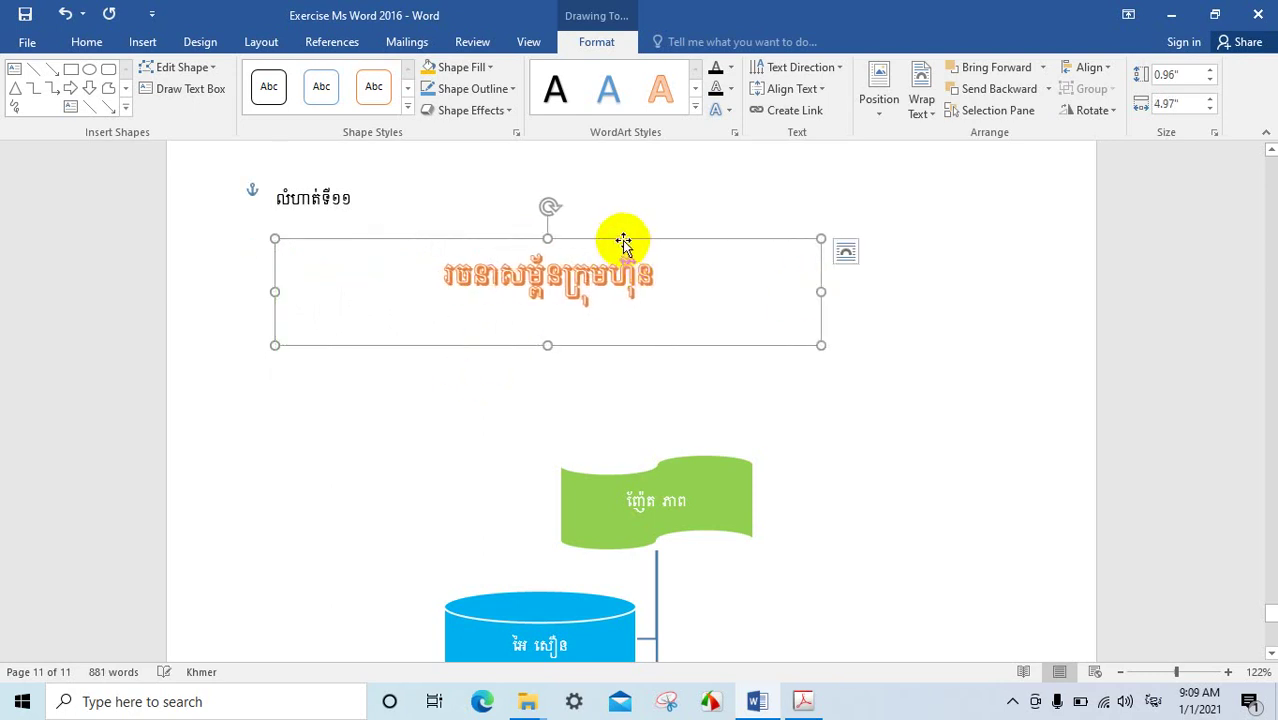
left_click_drag(623, 241, 690, 254)
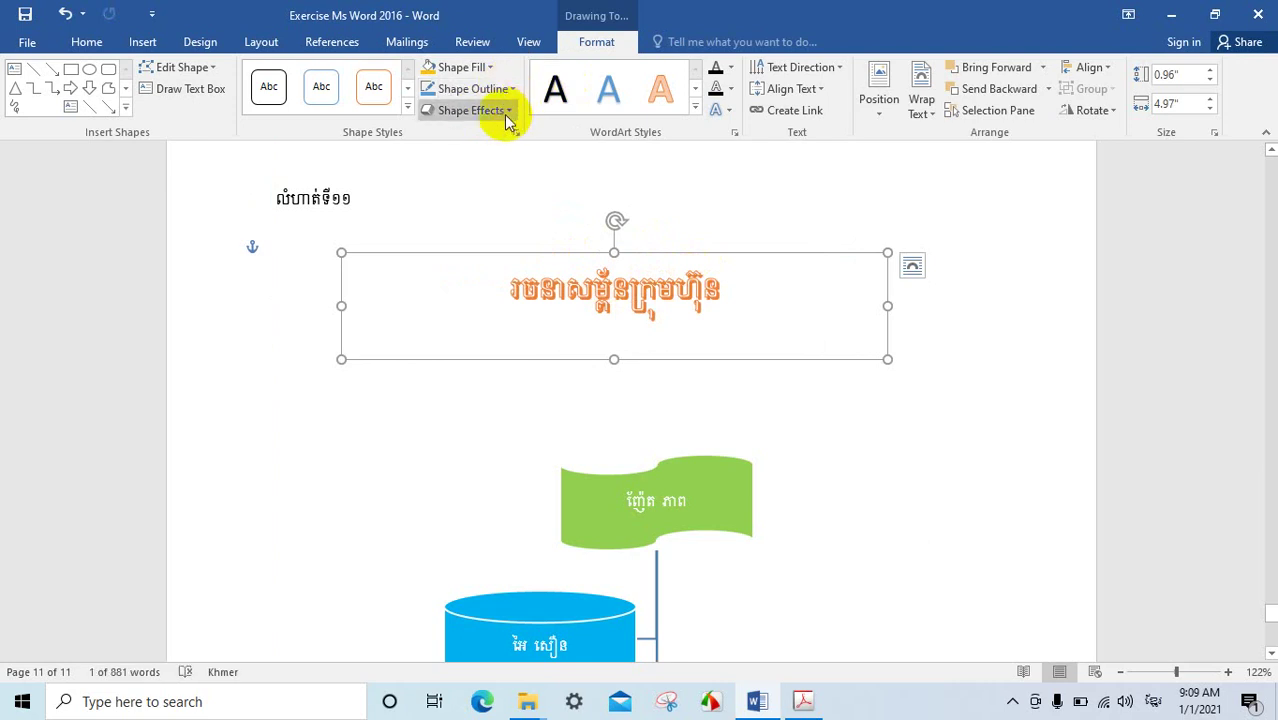
- Apply a wave Warp transform to the Khmer WordArt title and centre it above the chart
left_click(731, 113)
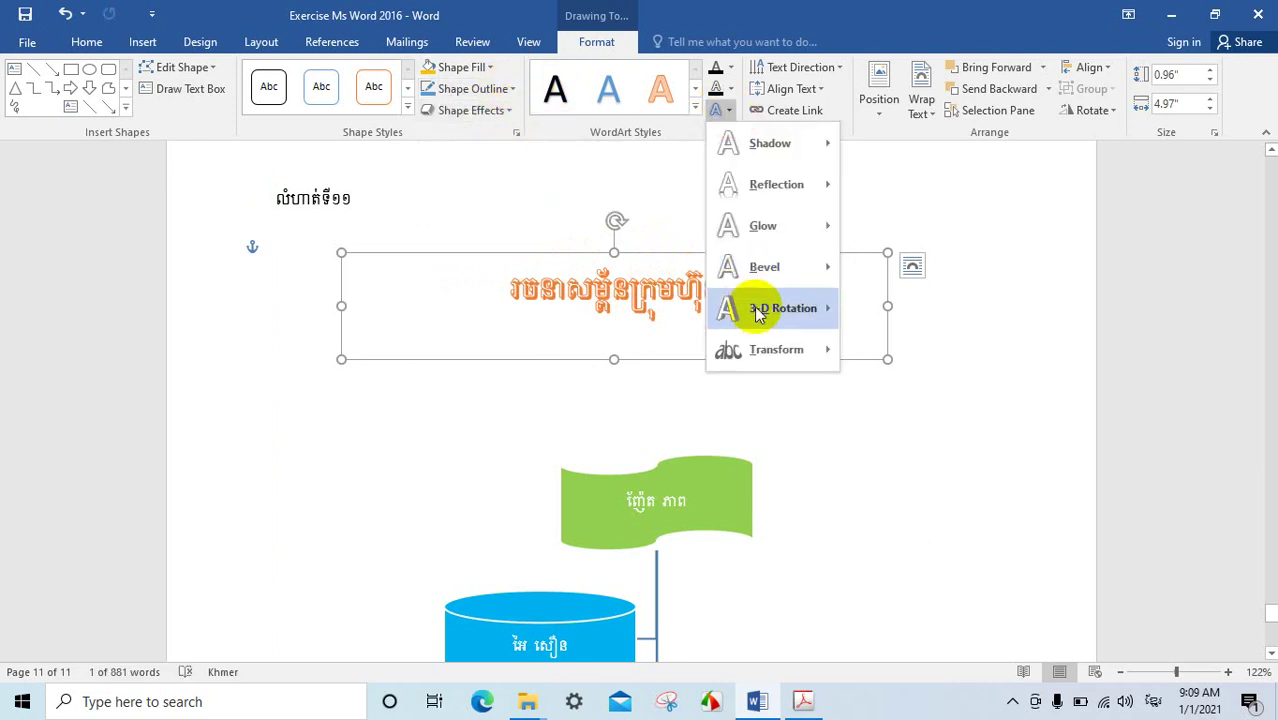
mouse_move(805, 348)
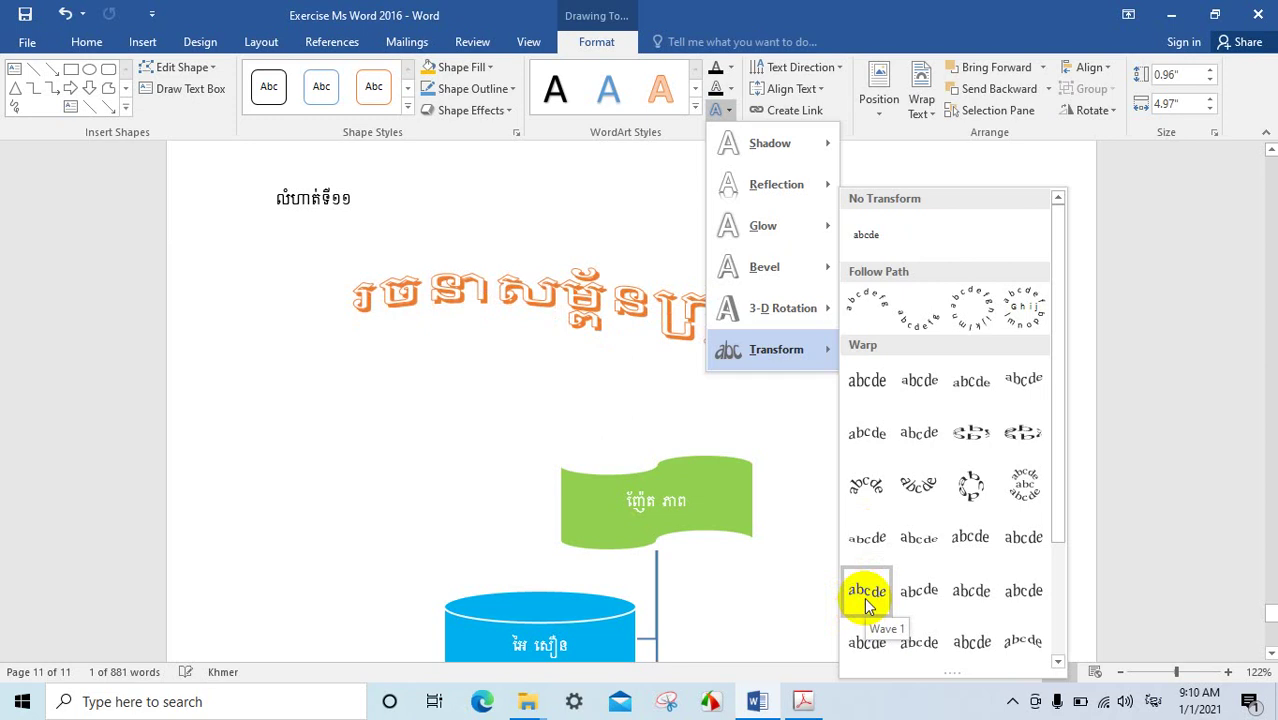
scroll(907, 570, "down", 3)
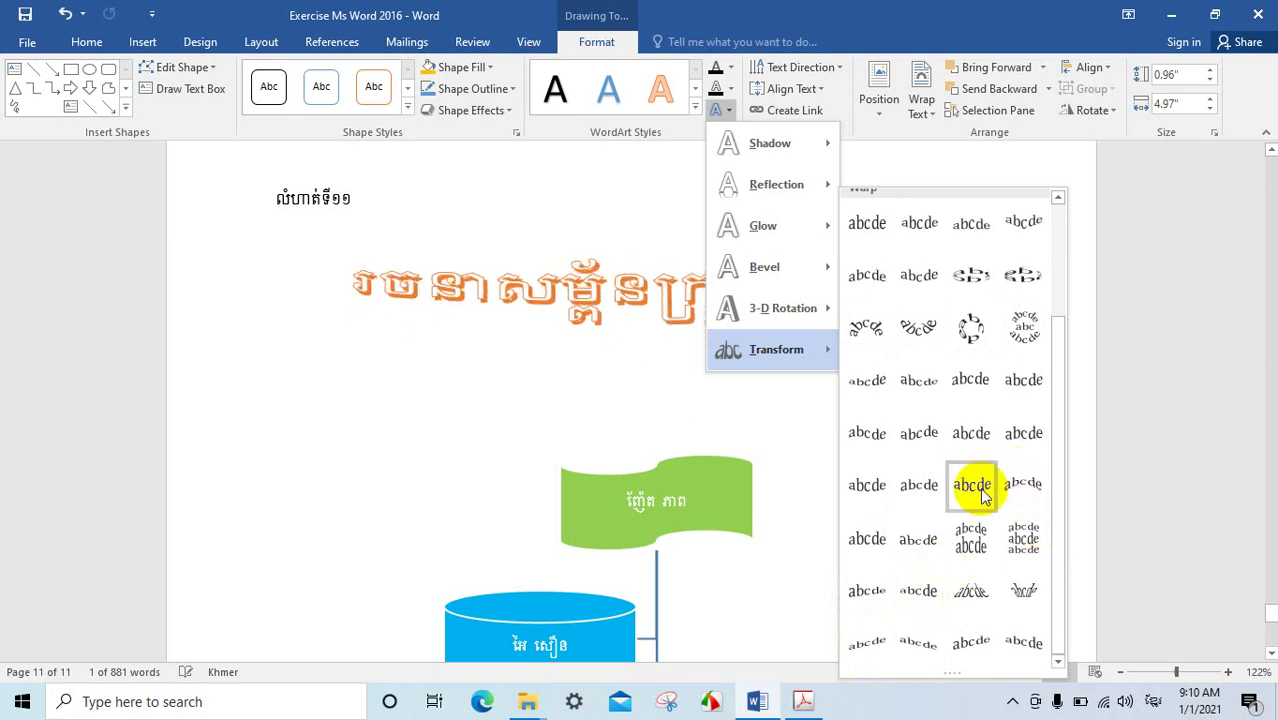
left_click(1033, 485)
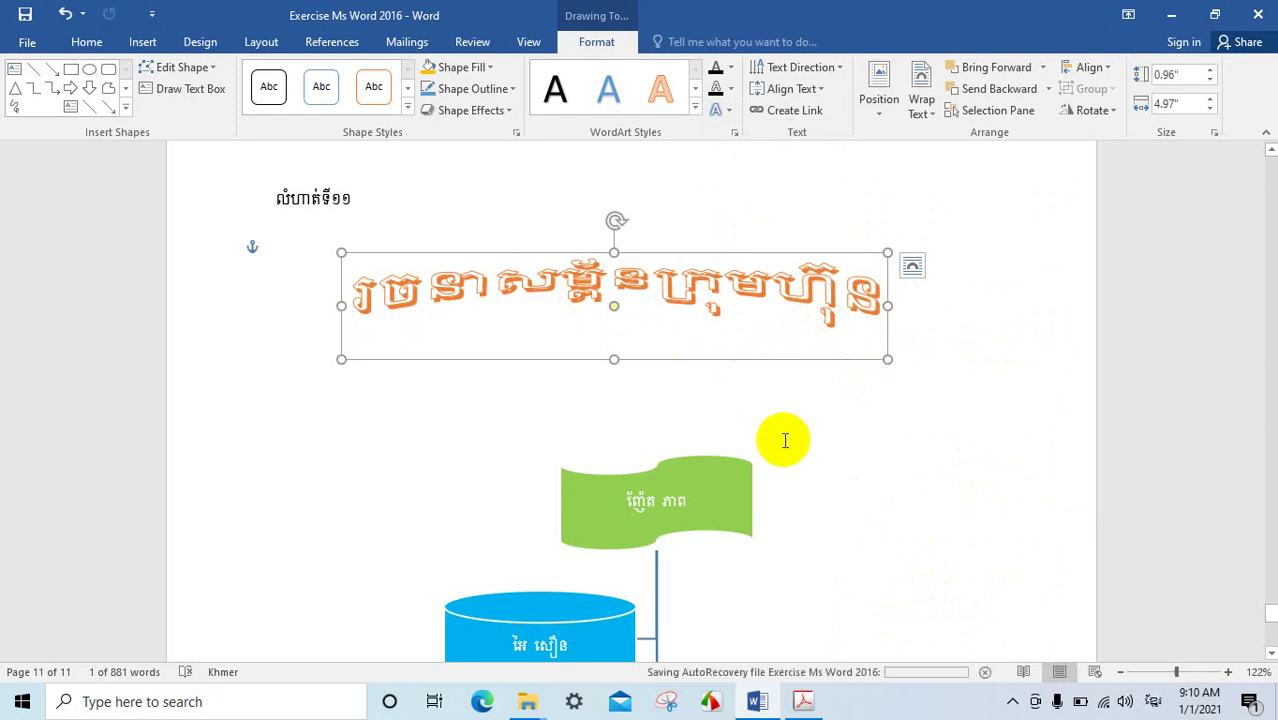
scroll(785, 440, "up", 2)
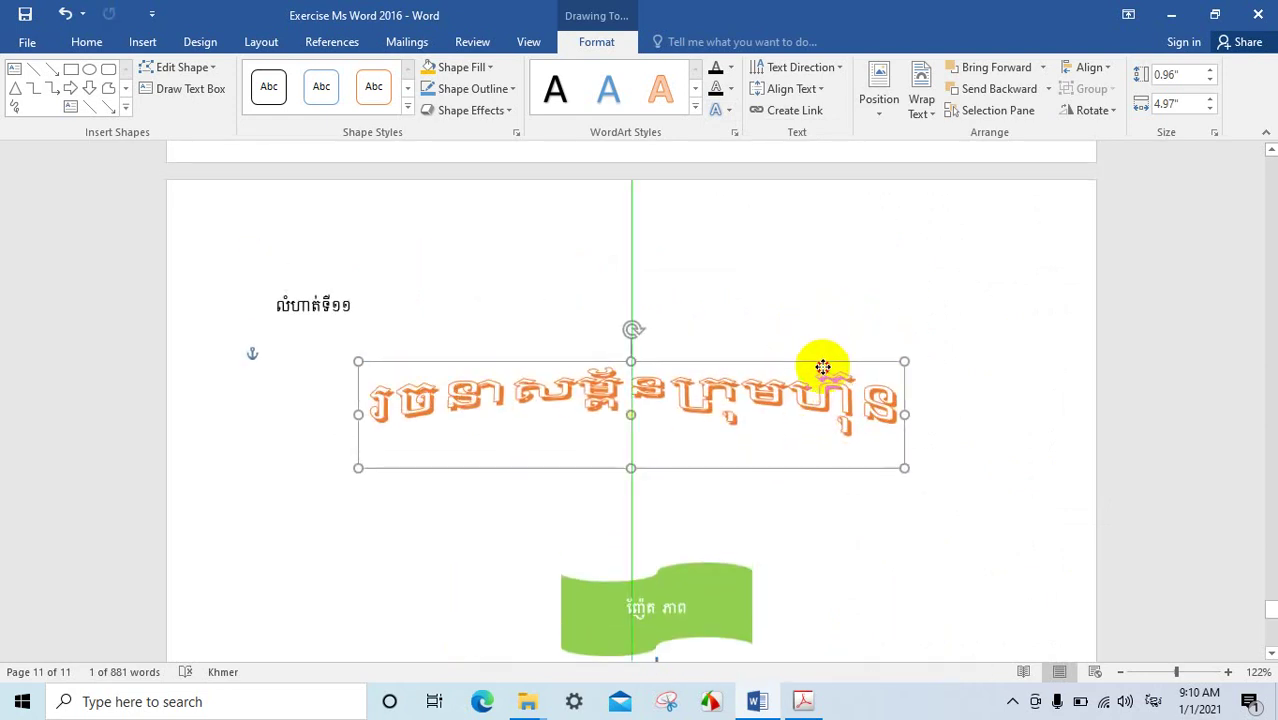
left_click_drag(796, 363, 813, 363)
scroll(830, 477, "down", 3)
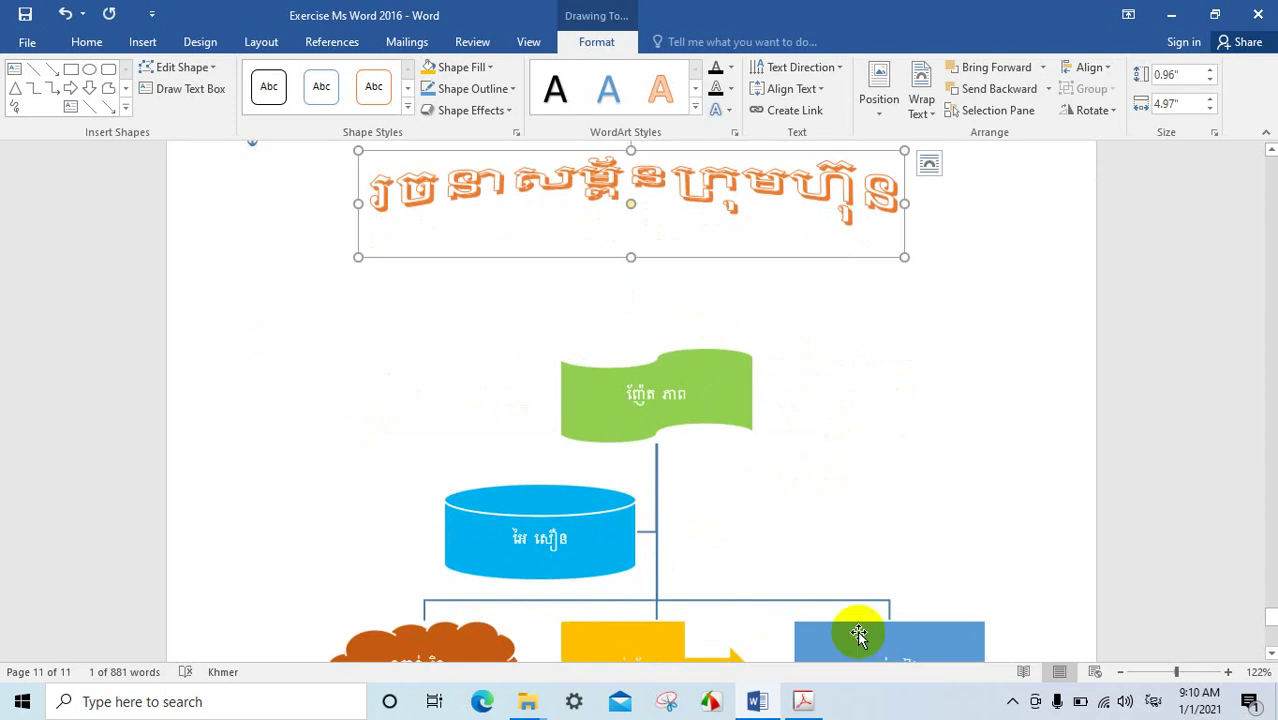